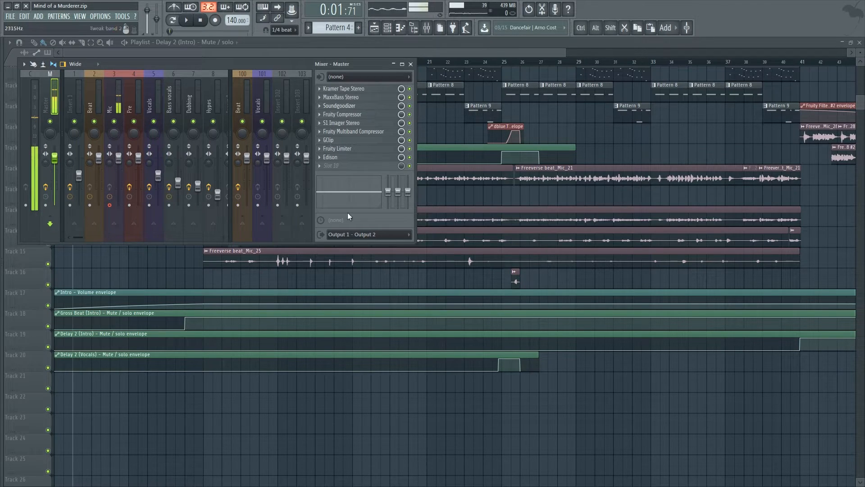
Step: Close the mixer and move the Fruity Filter (Beat) cutoff frequency envelope clip from track 8 to the start of track 12
key("F9")
scroll(279, 315, "up", 3)
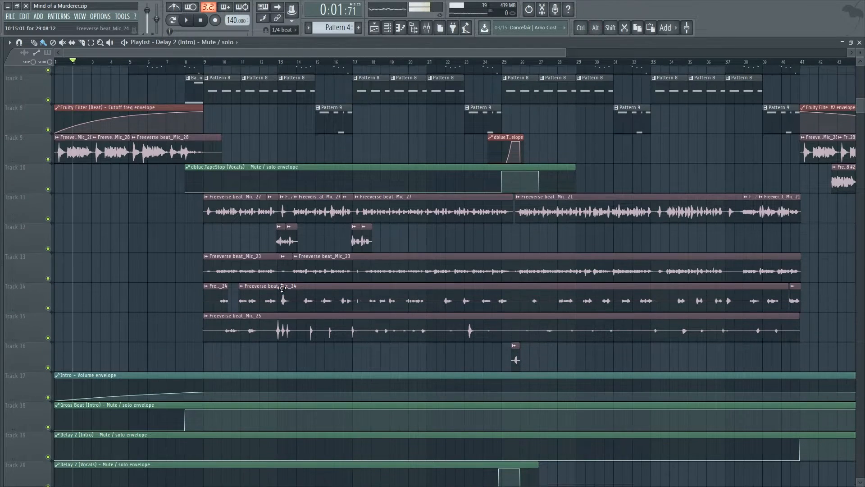
scroll(288, 252, "up", 3)
left_click(257, 174)
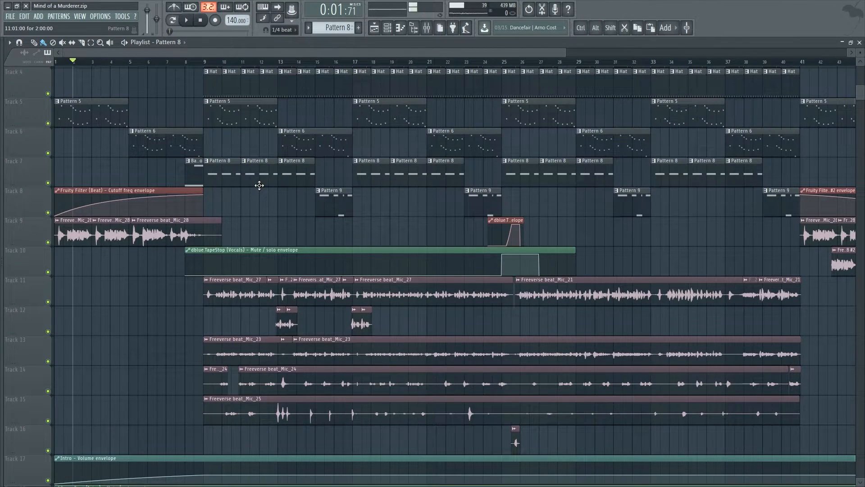
left_click(150, 236)
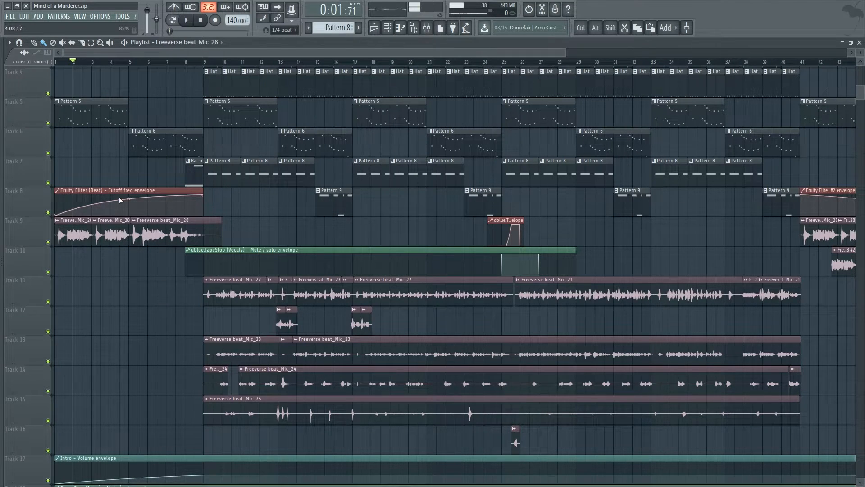
left_click_drag(117, 191, 104, 308)
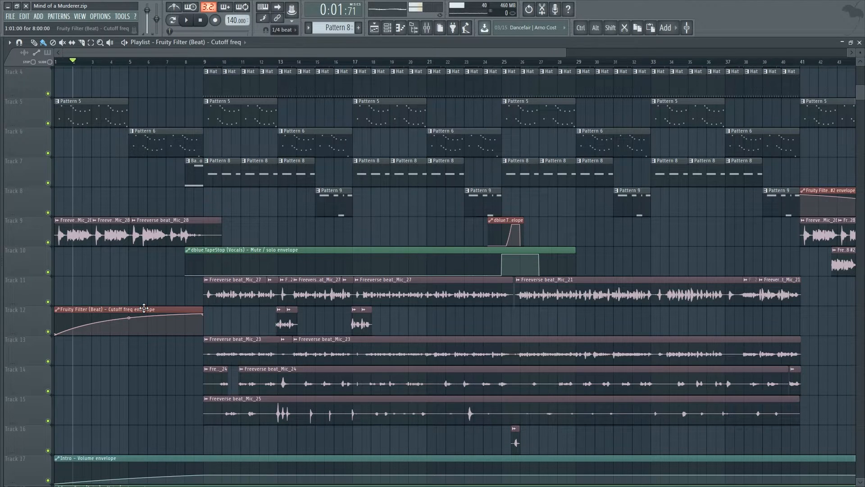
Step: Open the Fruity Filter on mixer track 100 (Beat), placing the mixer and plugin windows clear of the envelope clip on track 12
scroll(144, 308, "down", 3)
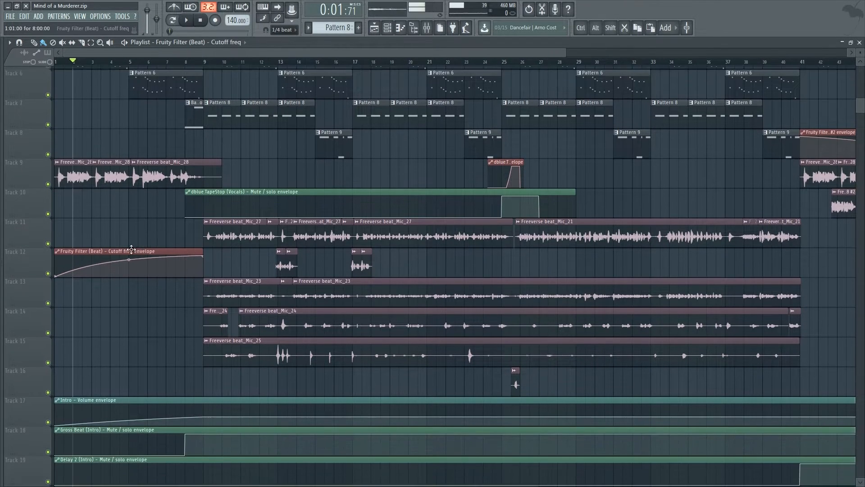
scroll(131, 252, "down", 2)
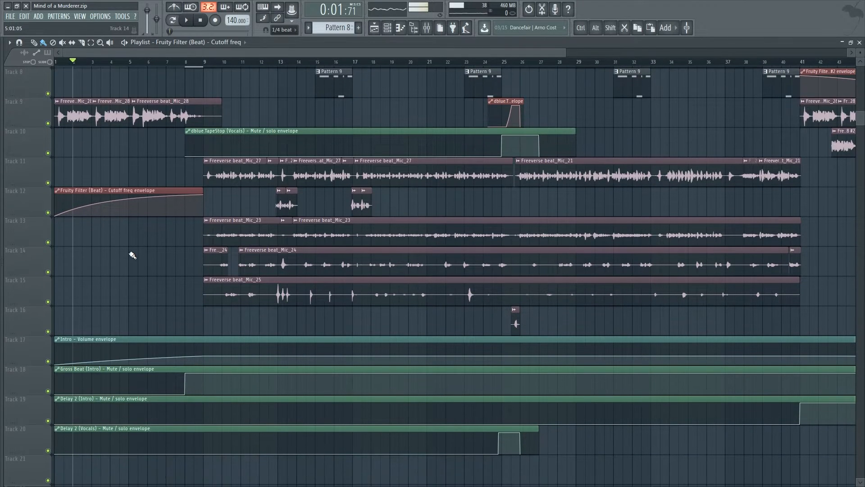
scroll(127, 251, "up", 2)
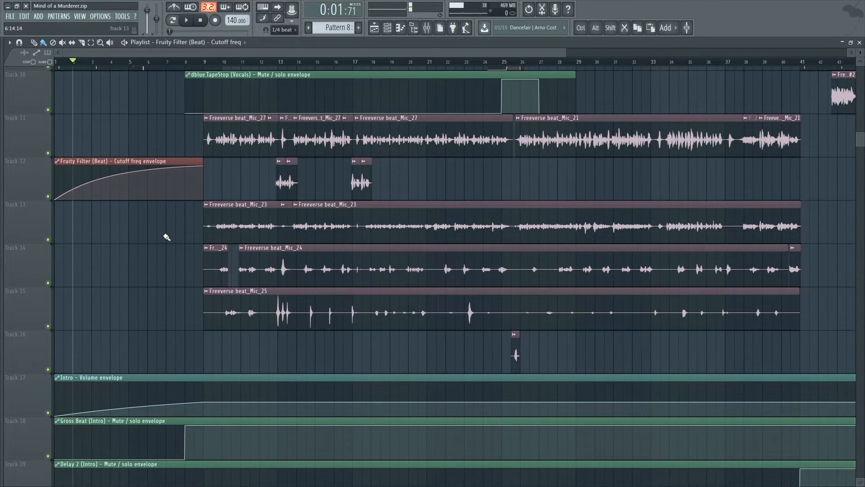
key("F9")
left_click_drag(201, 60, 388, 175)
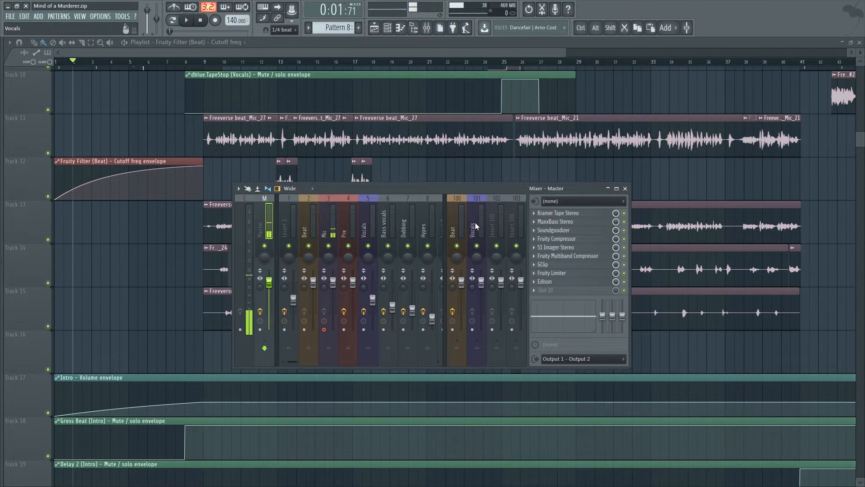
left_click(458, 215)
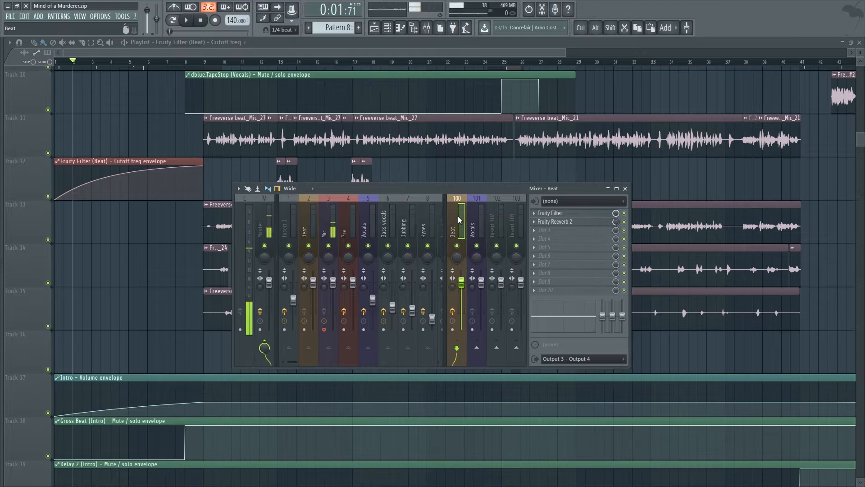
left_click(550, 211)
left_click_drag(104, 106, 283, 98)
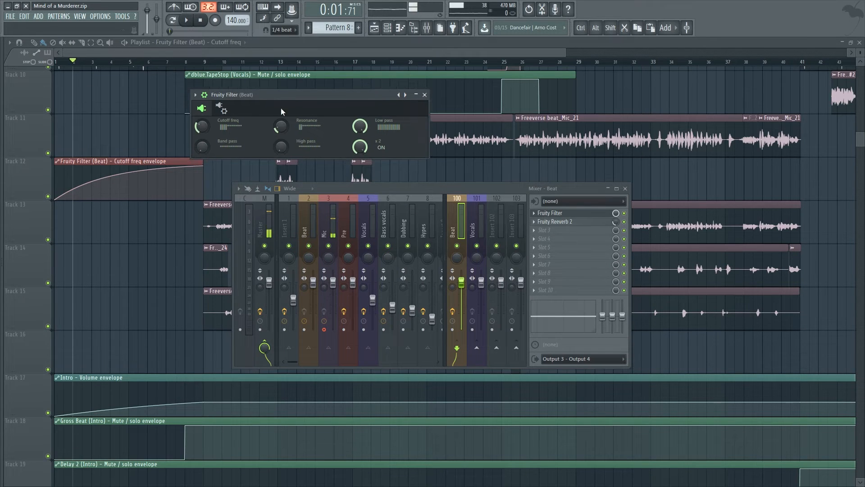
Step: Play the intro from the start of the song to about bar 9 with the Beat track's Fruity Filter open, then stop
left_click(76, 65)
left_click(426, 28)
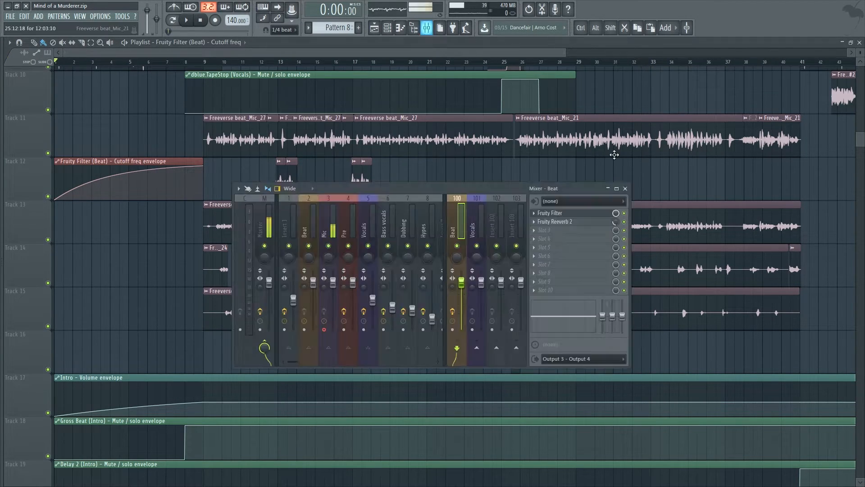
left_click(550, 213)
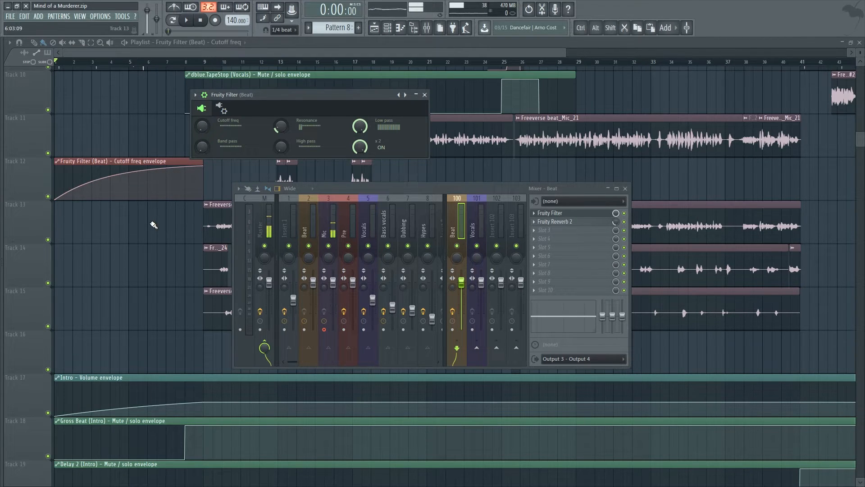
key("space")
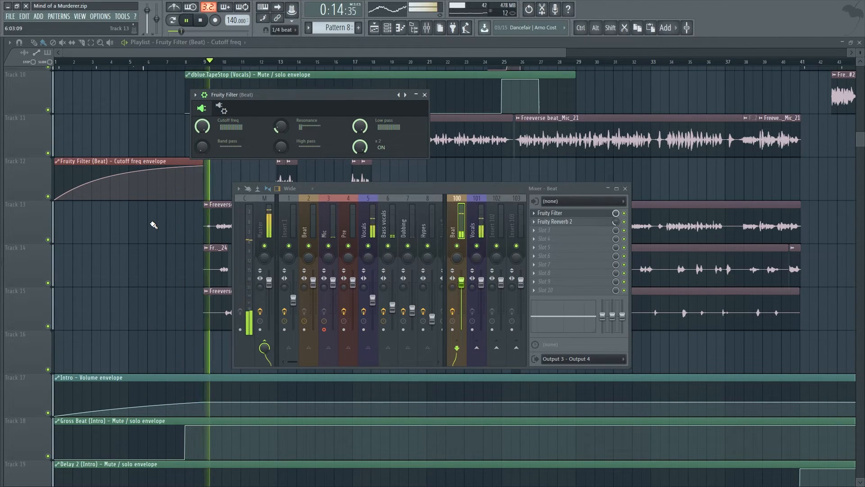
key("space")
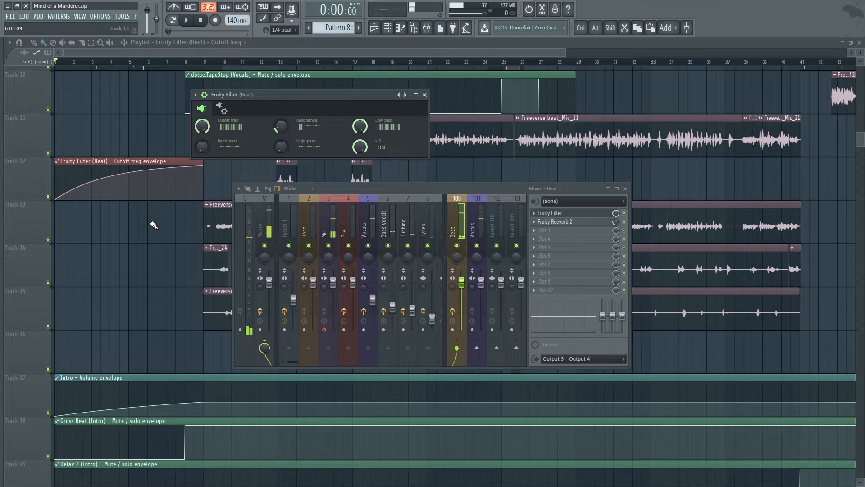
Step: Reopen the Beat track's Fruity Filter and play the song from about bar 8 to audition its cutoff frequency, then stop
mouse_move(183, 164)
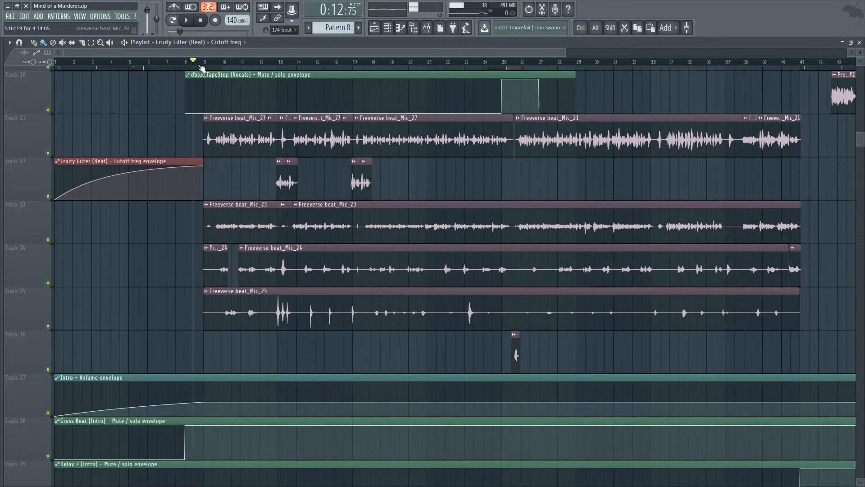
left_click(374, 28)
key("F5")
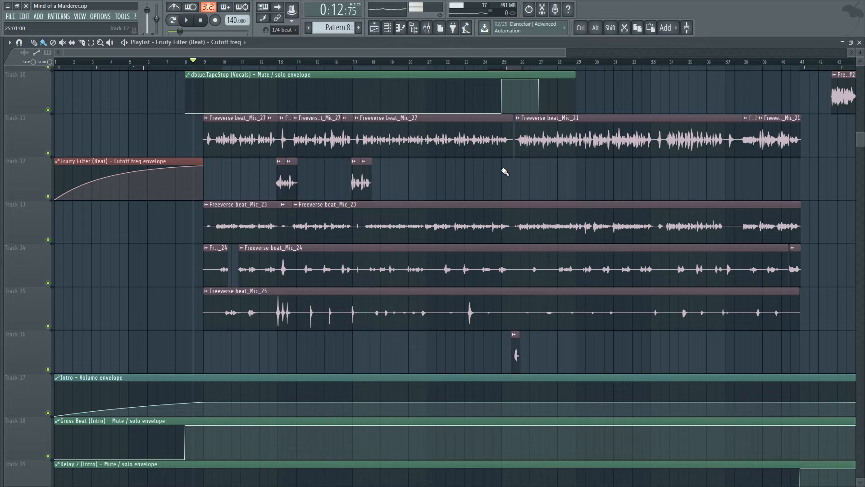
left_click(427, 27)
left_click(552, 212)
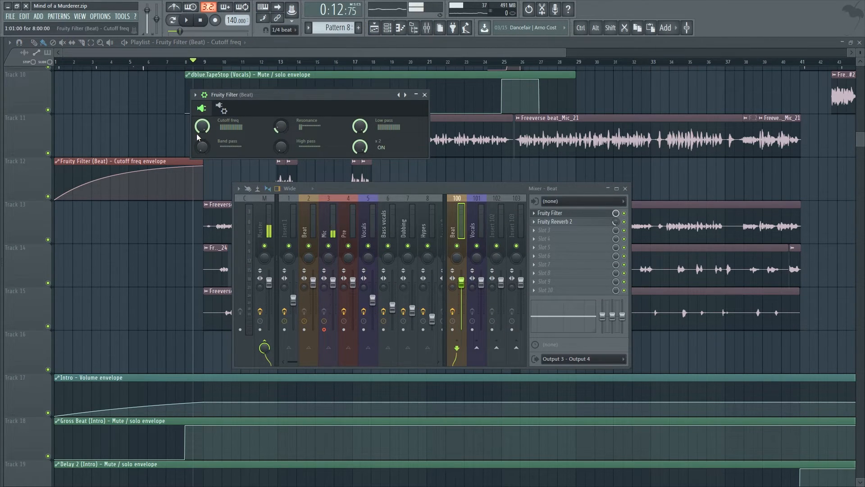
key("space")
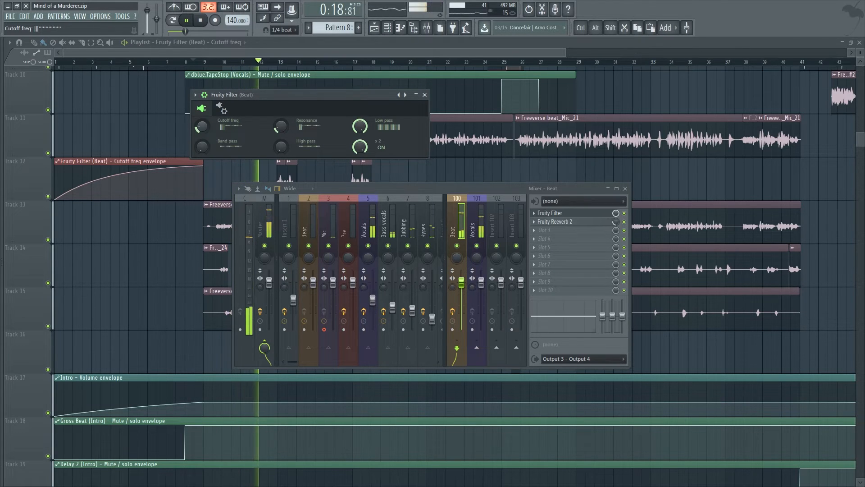
key("space")
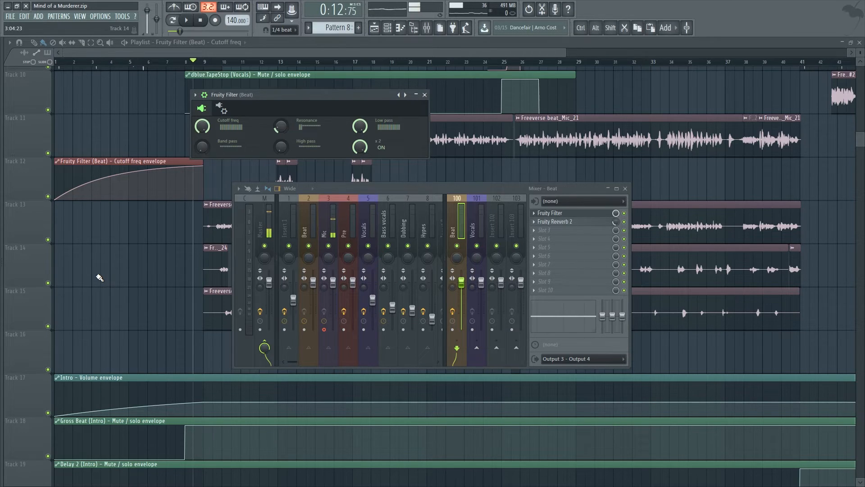
Step: Close the open plugin and mixer windows and select the Gross Beat (Intro) Mute / solo envelope clip on track 18
key("F12")
scroll(232, 201, "down", 1)
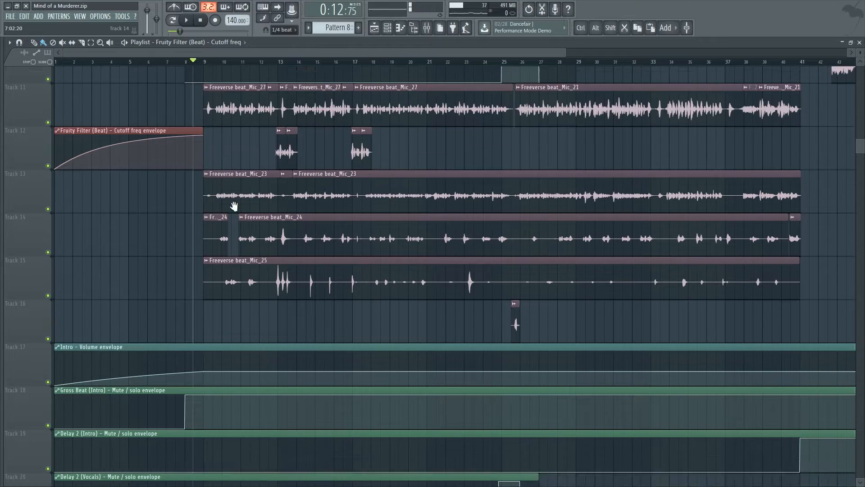
scroll(235, 208, "down", 3)
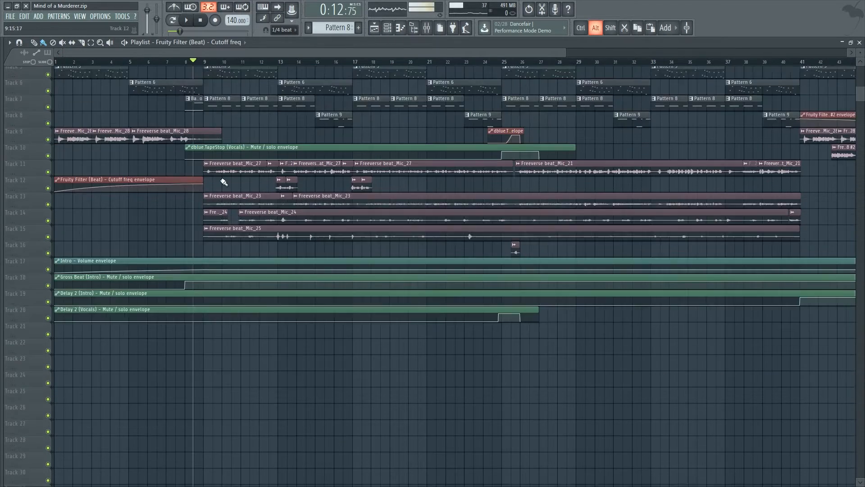
scroll(226, 193, "up", 1)
scroll(176, 180, "down", 1)
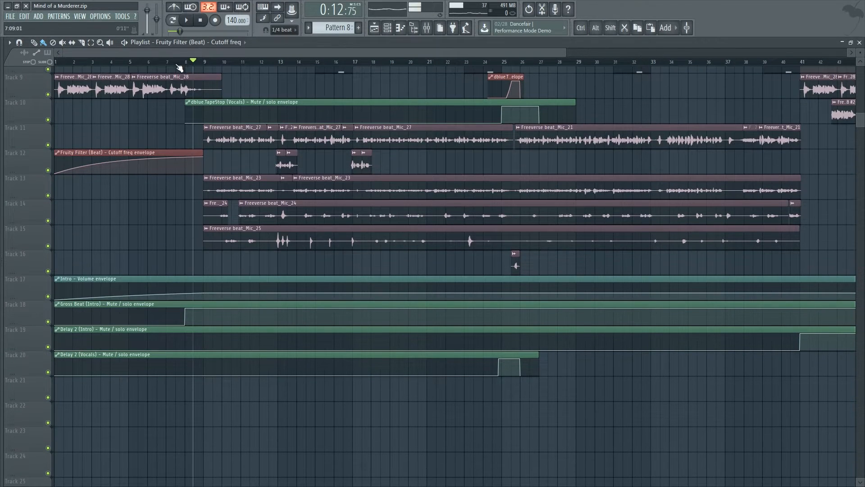
left_click(176, 63)
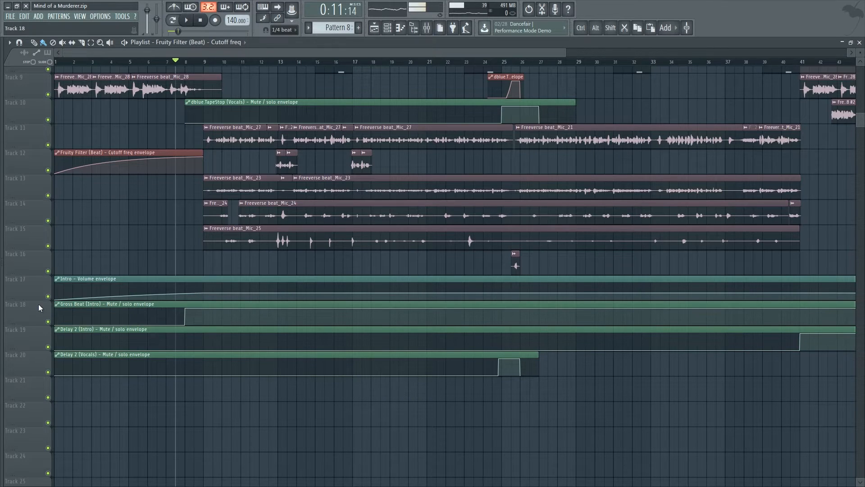
left_click(116, 304)
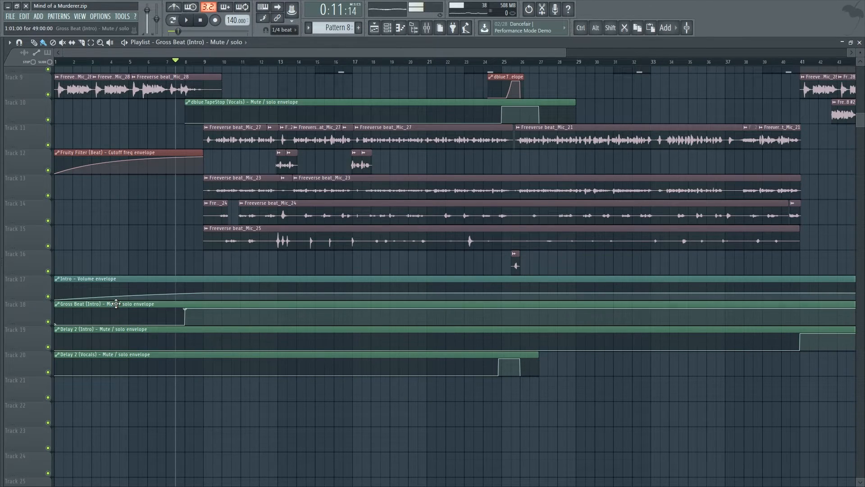
Step: Set the playback position to about bar 6 and select mixer track 16 (Intro), moving the mixer above the track 19 envelope
scroll(115, 304, "up", 3, "alt")
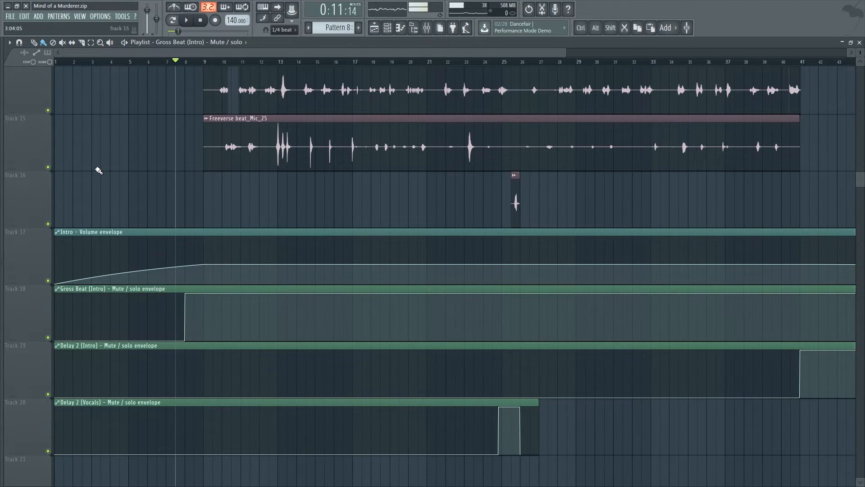
left_click(150, 61)
key("F9")
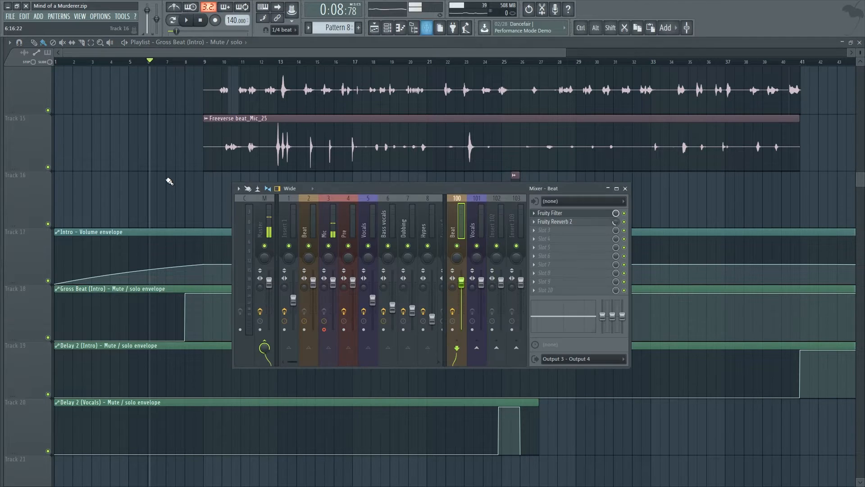
left_click(335, 231)
left_click(369, 223)
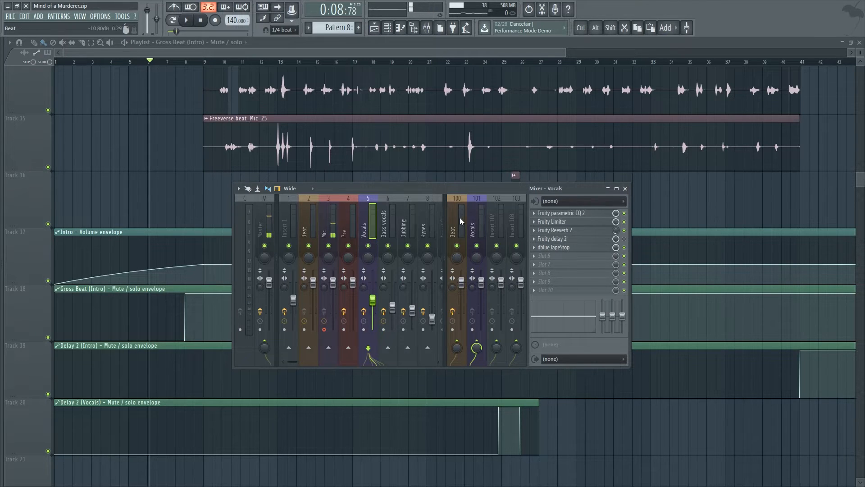
left_click(479, 223)
left_click(390, 222)
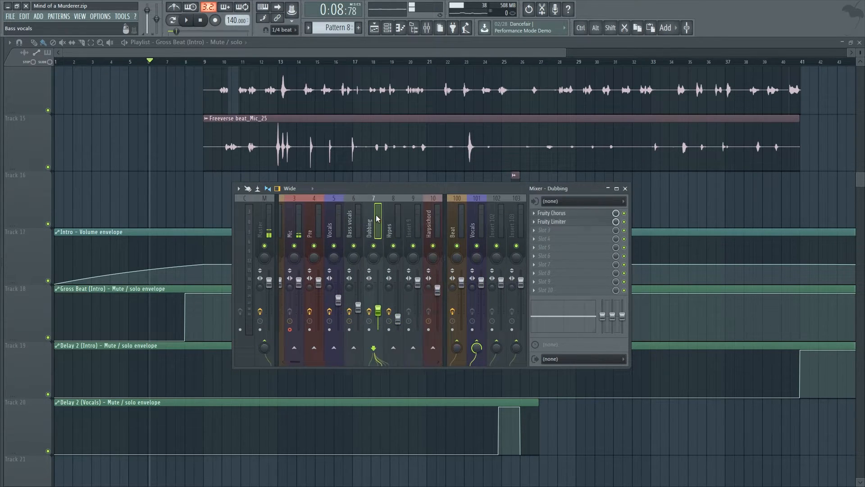
left_click(293, 222)
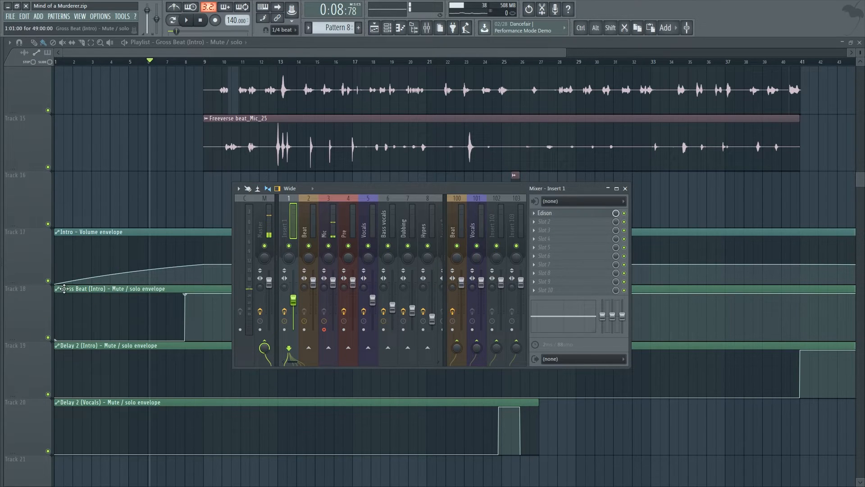
scroll(401, 221, "down", 10)
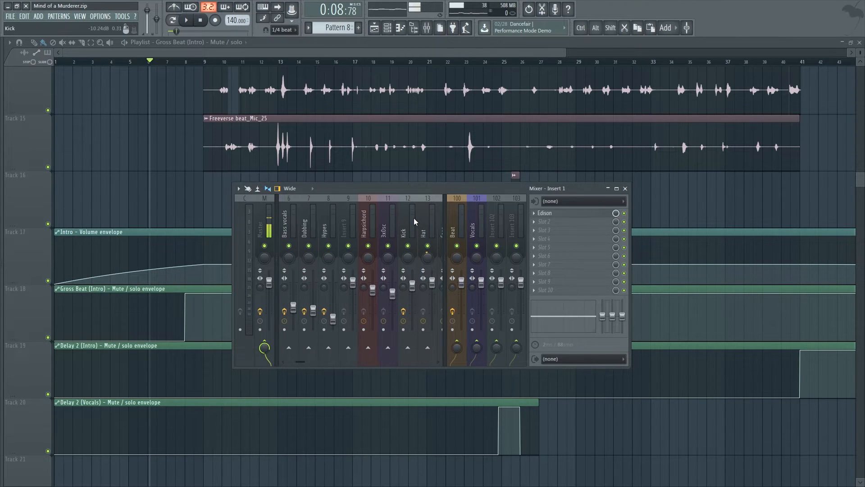
left_click(389, 223)
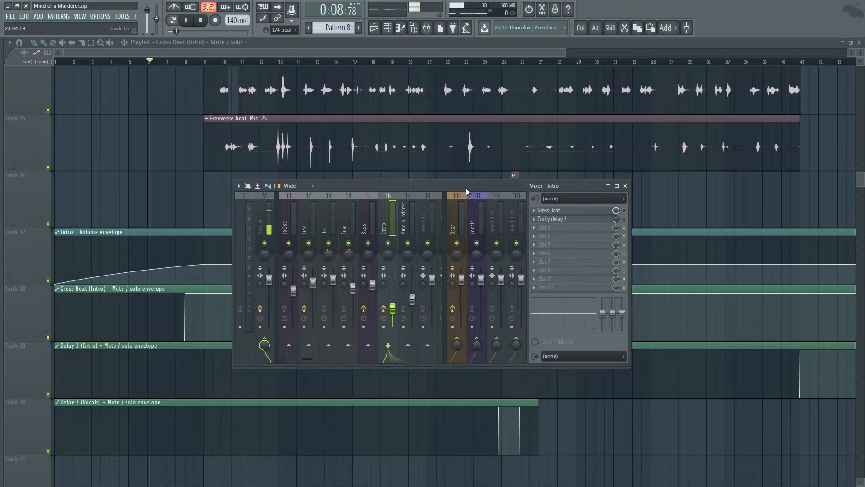
left_click_drag(465, 188, 475, 156)
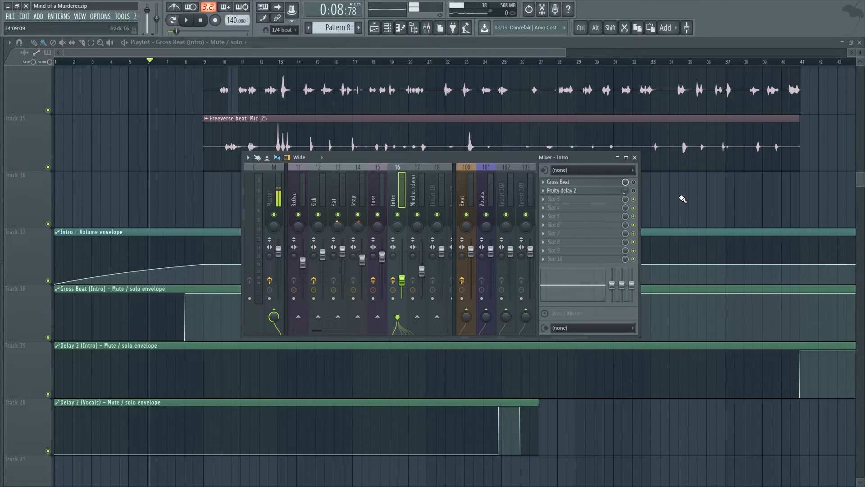
Step: Play the intro from about bar 6 past the Gross Beat envelope's switch point, stop playback, and open Gross Beat on the Intro track
key("space")
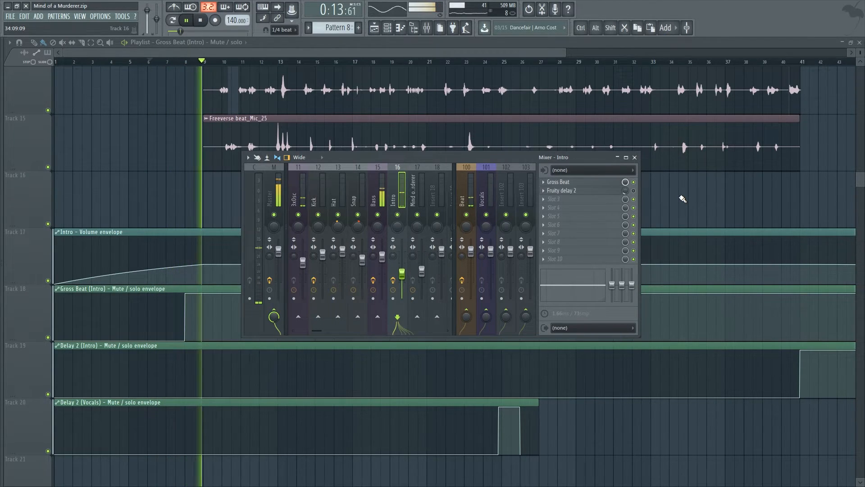
key("space")
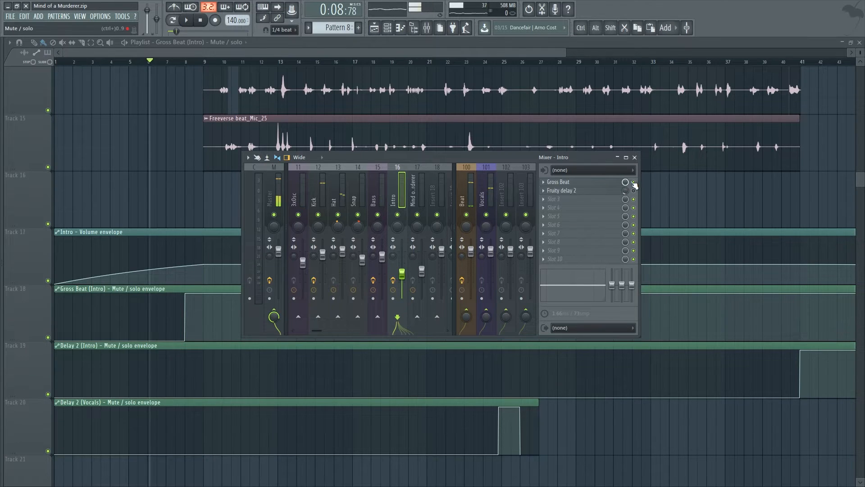
left_click(572, 182)
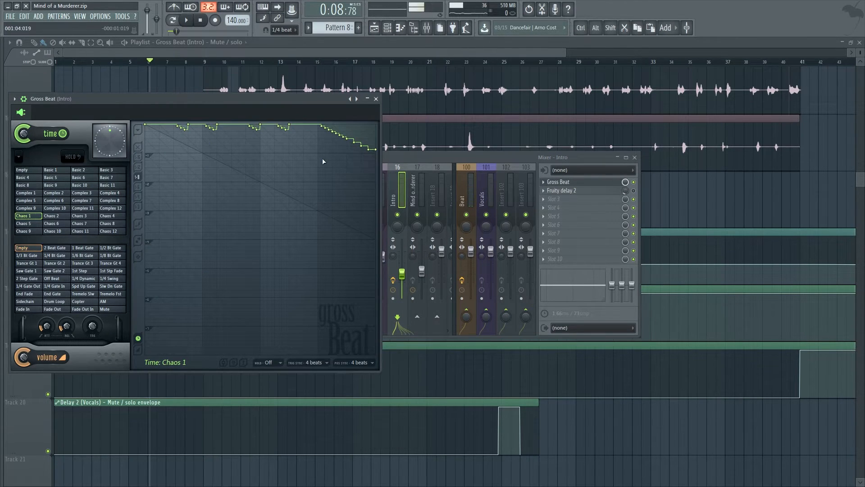
Step: Move the Gross Beat and mixer windows apart, play the intro from about bar 6 past the Gross Beat switch point, then stop
left_click_drag(271, 98, 717, 193)
left_click_drag(441, 161, 436, 136)
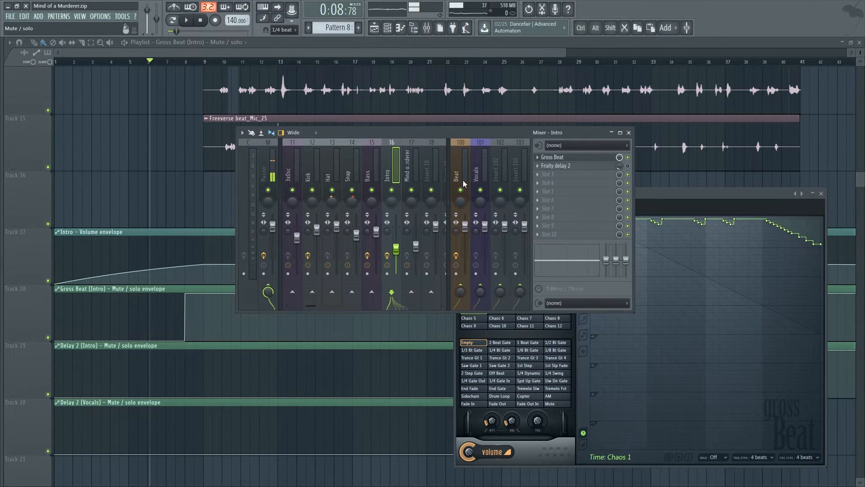
key("space")
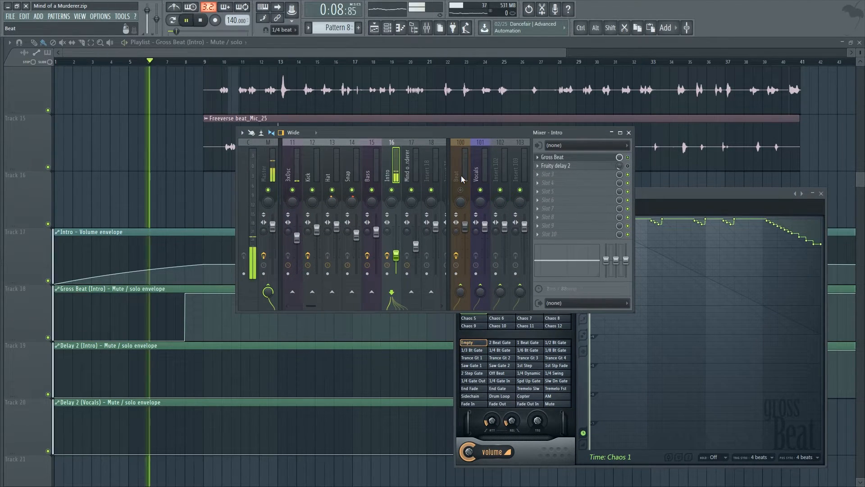
left_click(688, 195)
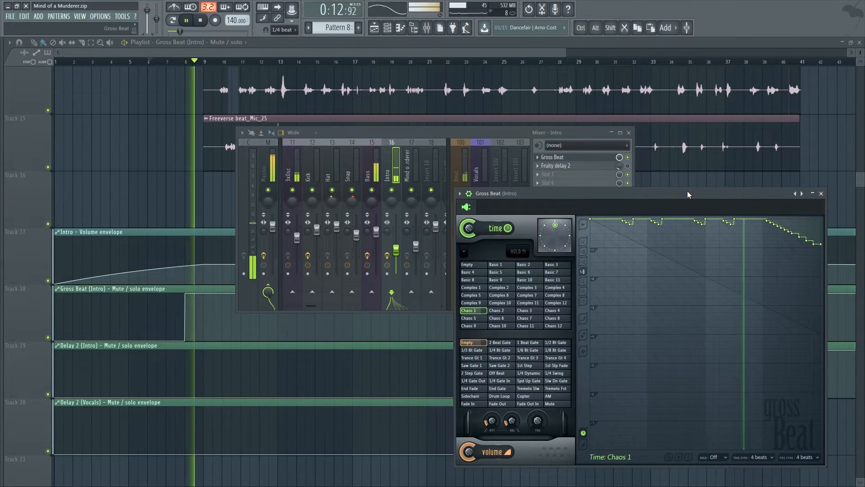
key("space")
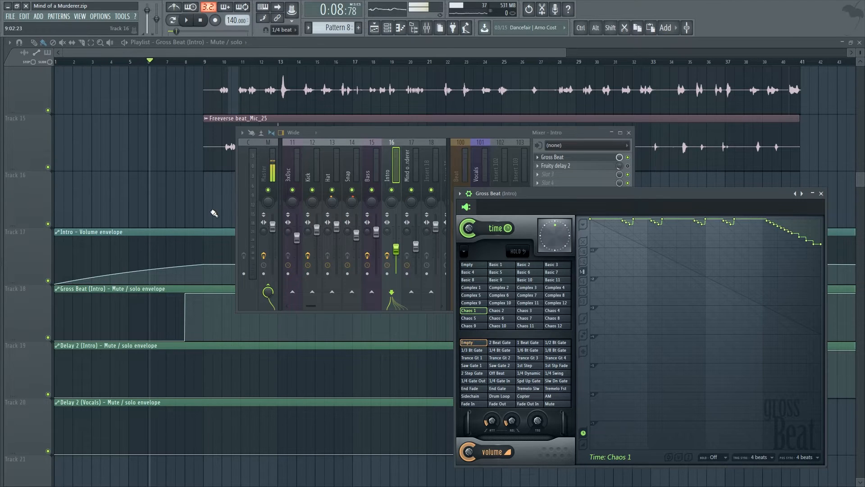
Step: Select the Intro mixer track, return playback to the song start, and play the opening bars to observe its automated volume fader, then stop
left_click(395, 162)
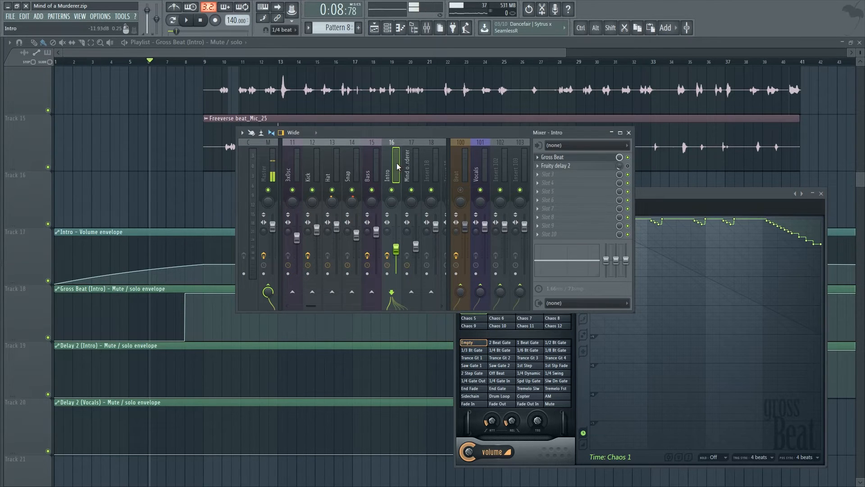
scroll(396, 162, "up", 2)
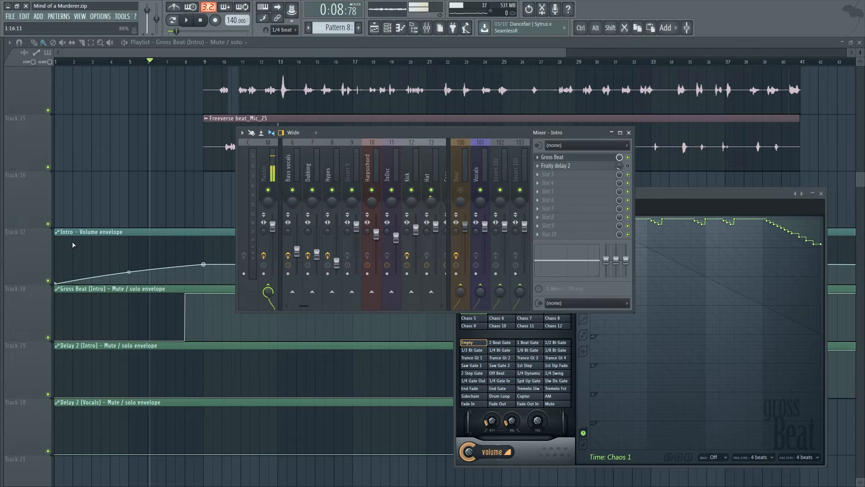
scroll(396, 163, "down", 2)
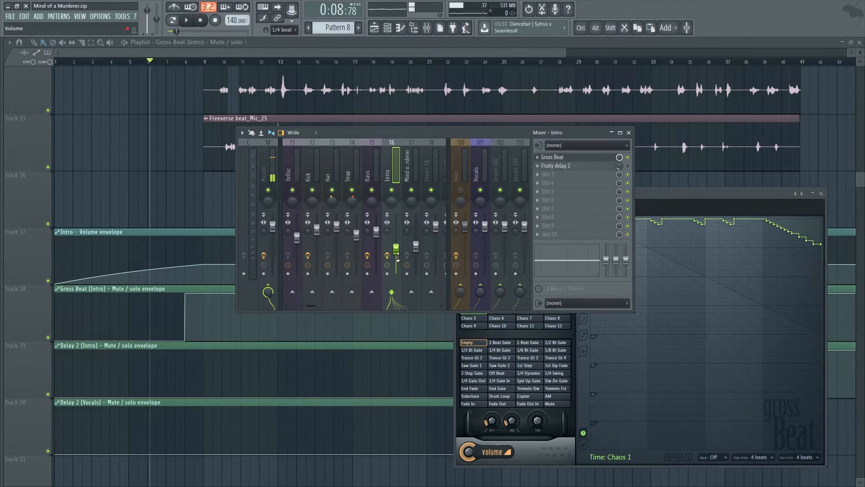
key("space")
key("F12")
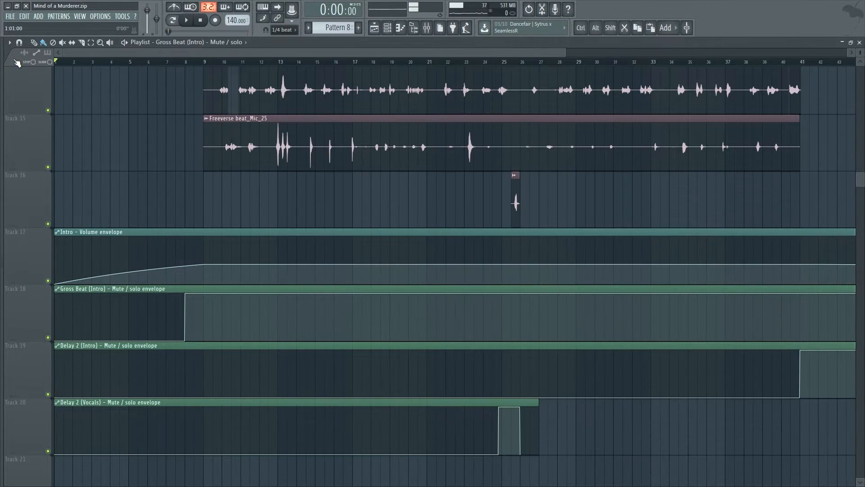
key("F9")
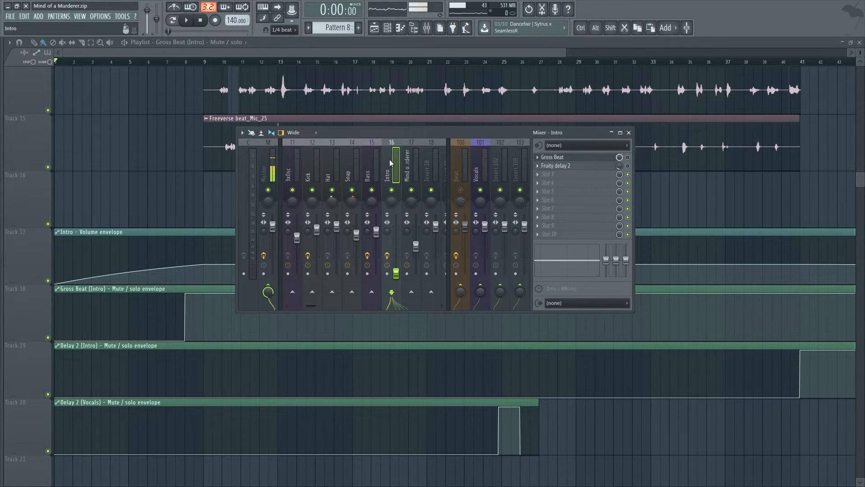
key("space")
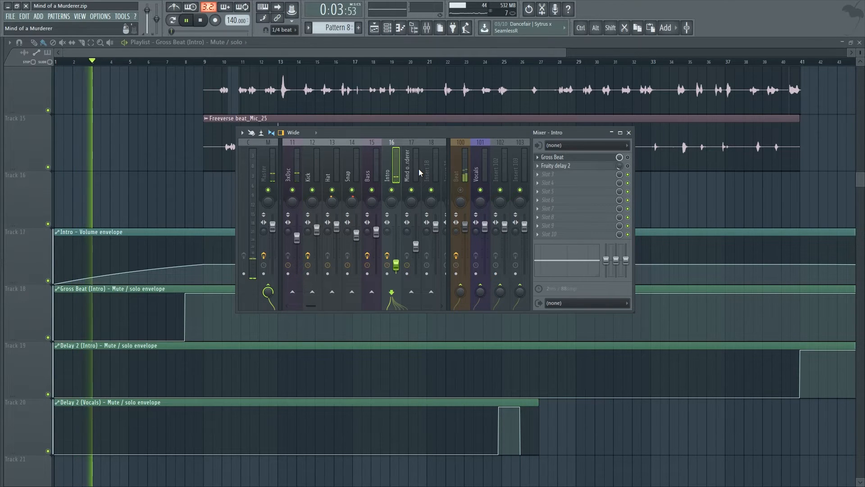
key("space")
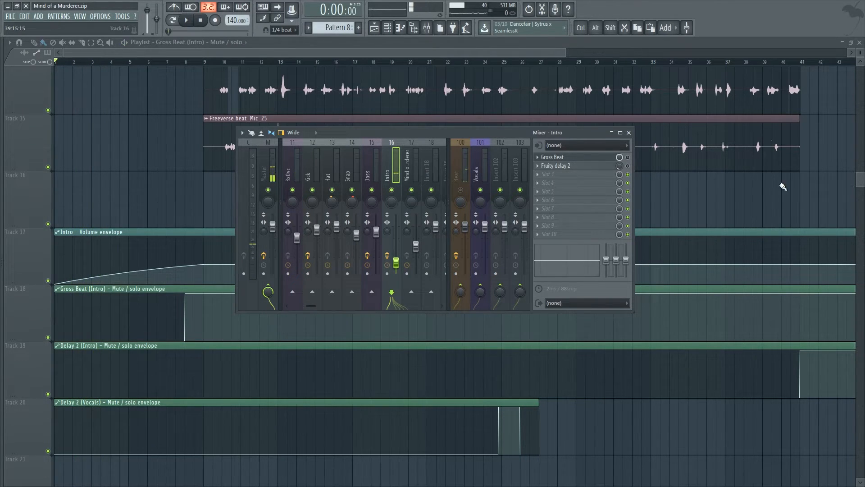
Step: Set the playback position to about bar 25 and examine the dblue.TapeStop (Vocals) Trigger and Mute / solo envelopes on tracks 9 and 10
left_click(279, 61)
scroll(372, 208, "down", 3)
left_click(434, 62)
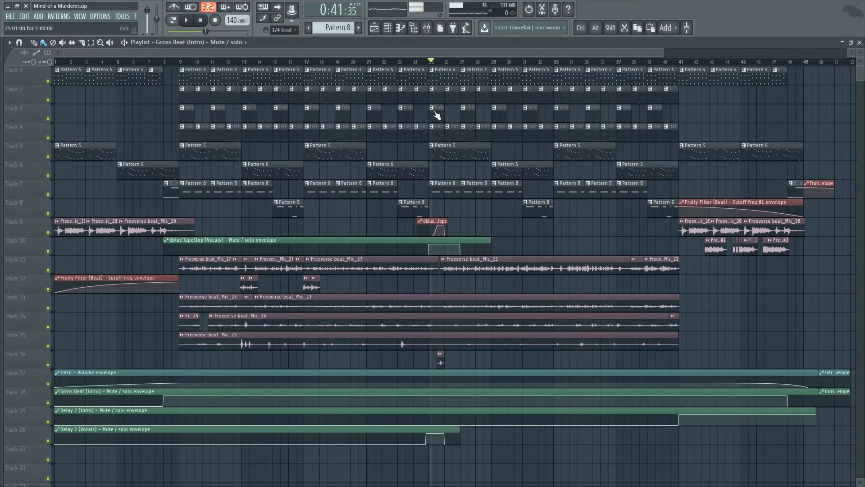
scroll(443, 223, "up", 3)
scroll(444, 225, "up", 1)
scroll(443, 225, "up", 2)
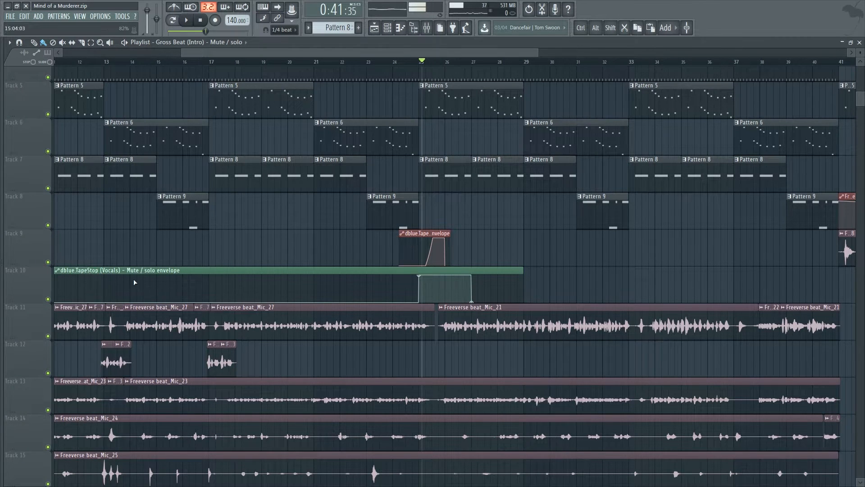
scroll(431, 246, "up", 2)
scroll(431, 246, "up", 1)
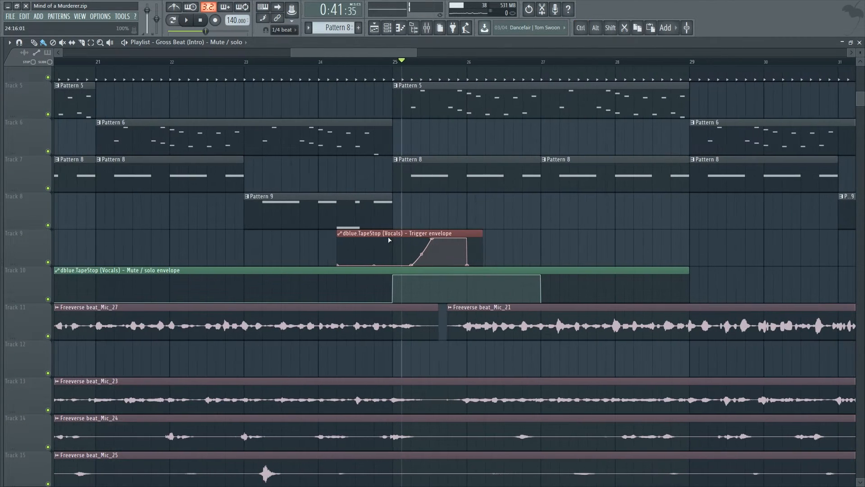
scroll(407, 241, "down", 3)
scroll(406, 241, "down", 1)
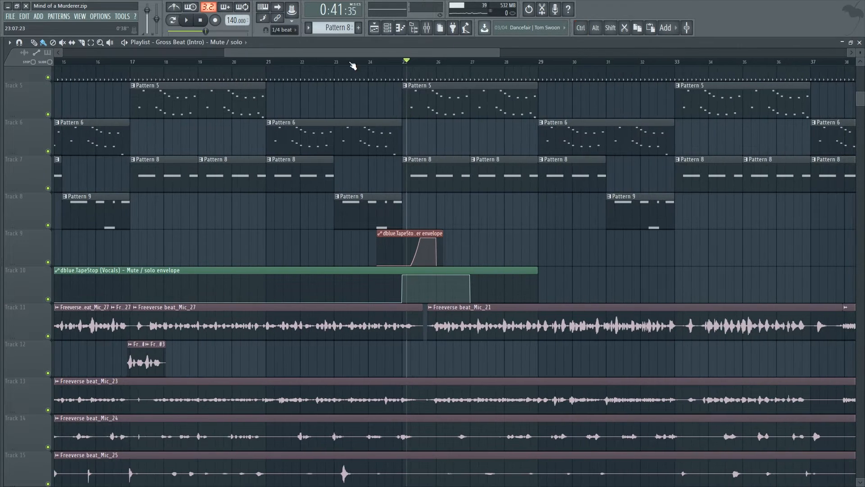
Step: Set the playback position to about bar 24 and reopen the mixer, moving it clear of the track 10 envelope
left_click(372, 65)
key("F10")
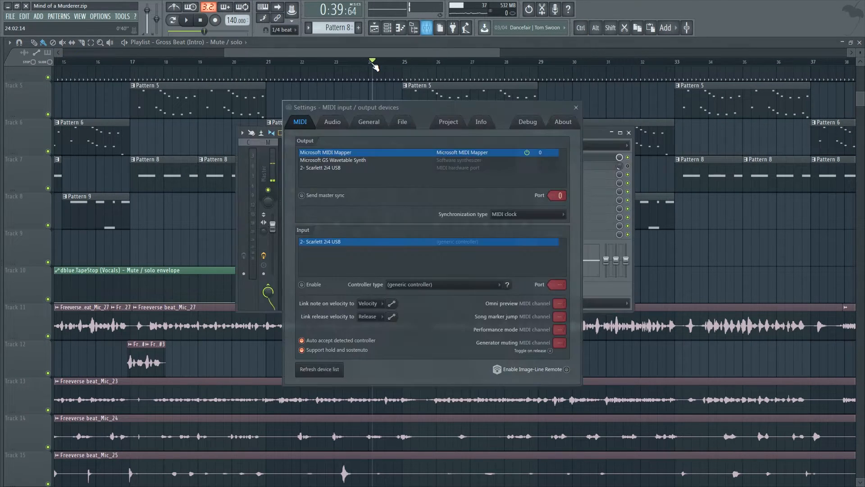
key("F9")
left_click_drag(498, 132, 704, 71)
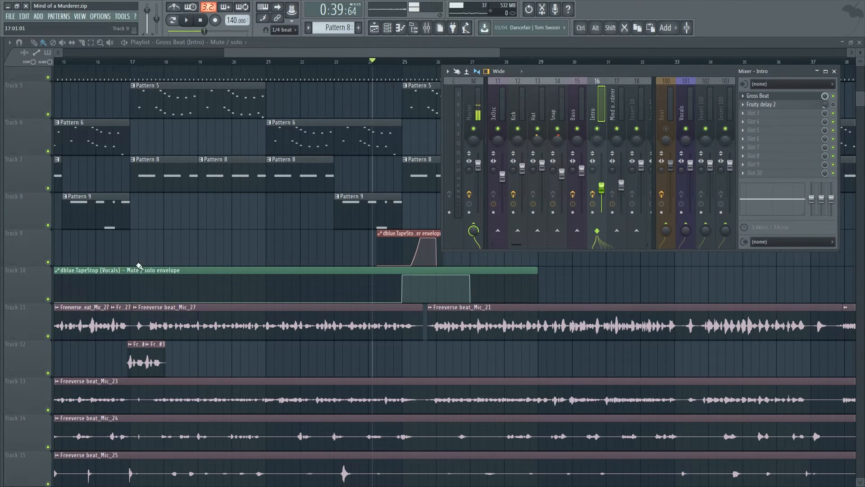
Step: Find the Vocals insert on mixer track 5 and open its dblue.TapeStop plugin
left_click(685, 105)
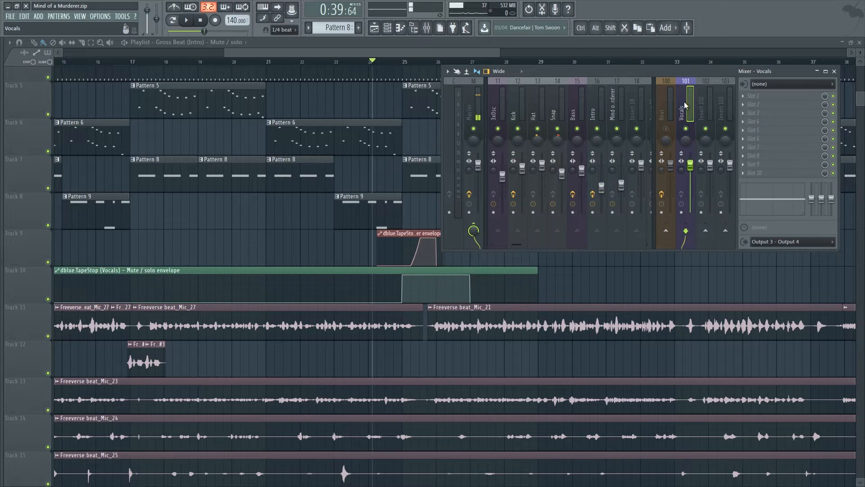
left_click(630, 107)
scroll(629, 99, "up", 6)
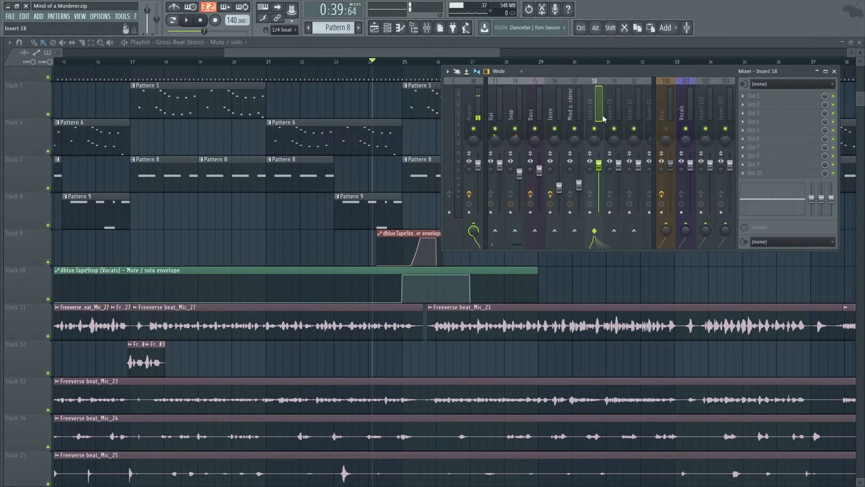
scroll(602, 114, "up", 4)
left_click(580, 104)
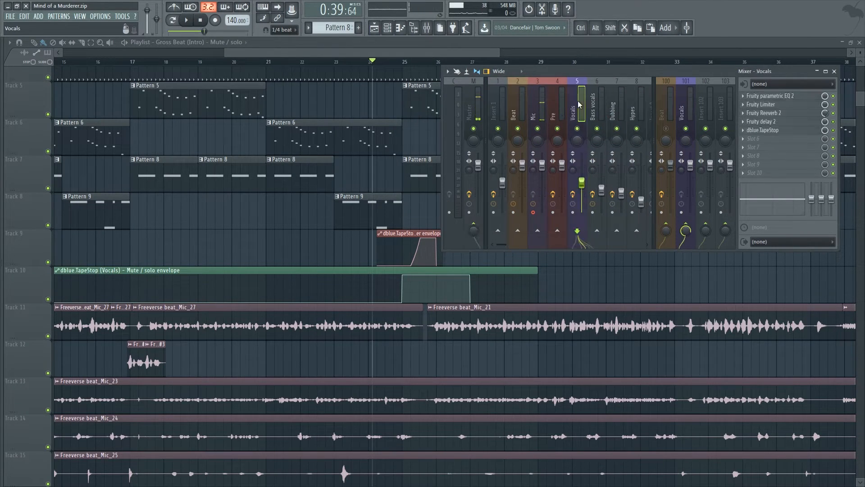
left_click(765, 130)
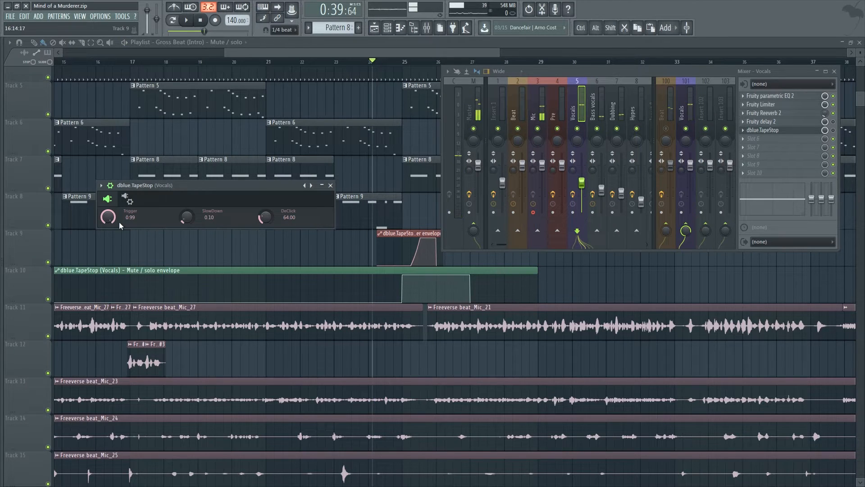
Step: Play the song from about bar 24 with the Vocals track's dblue.TapeStop open to observe its automated Trigger control, then stop
left_click(380, 66)
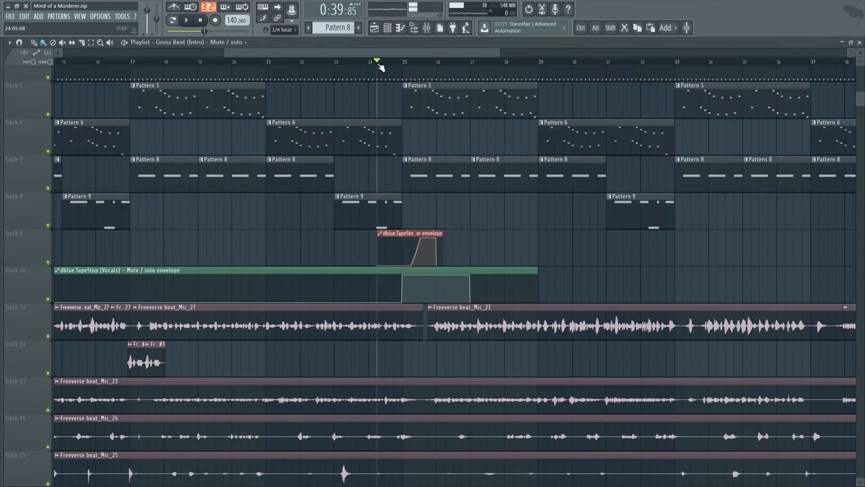
left_click(426, 27)
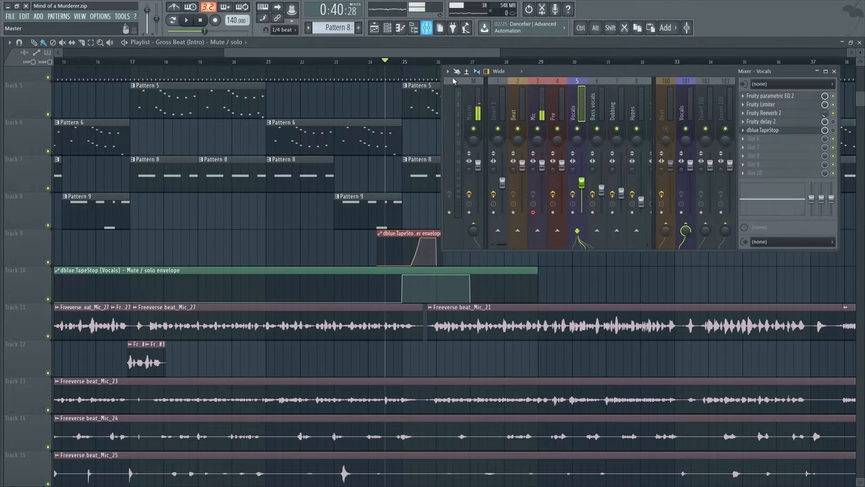
left_click(768, 130)
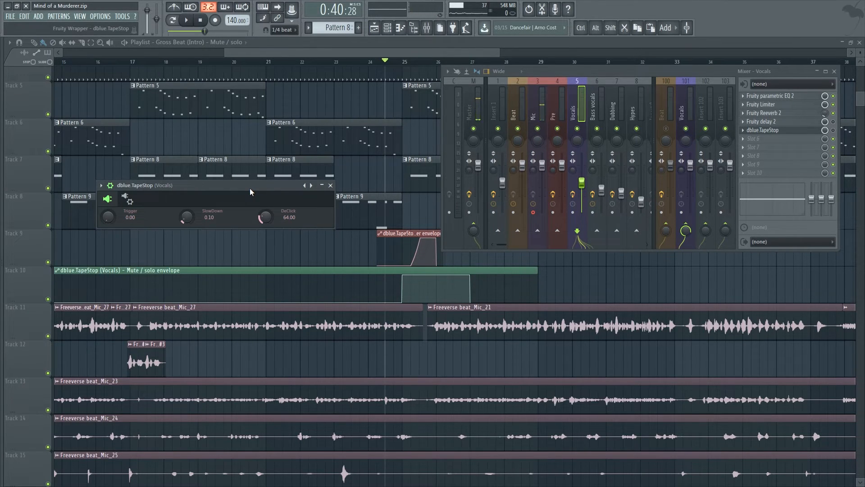
key("space")
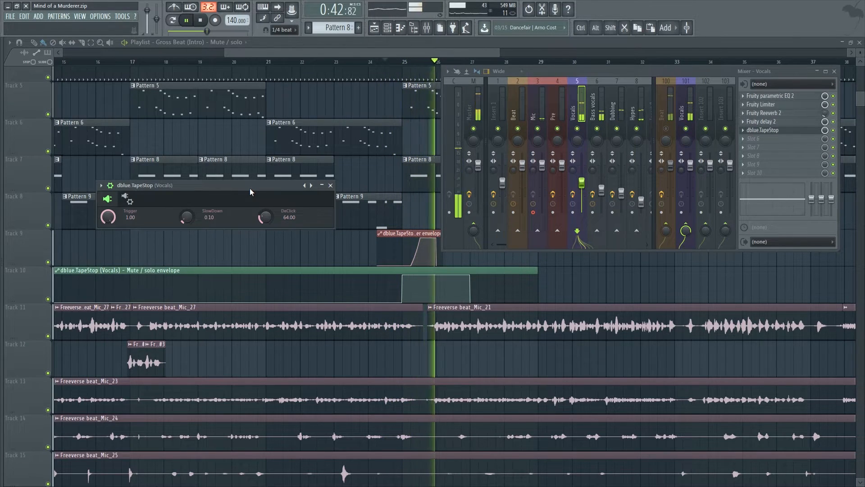
key("space")
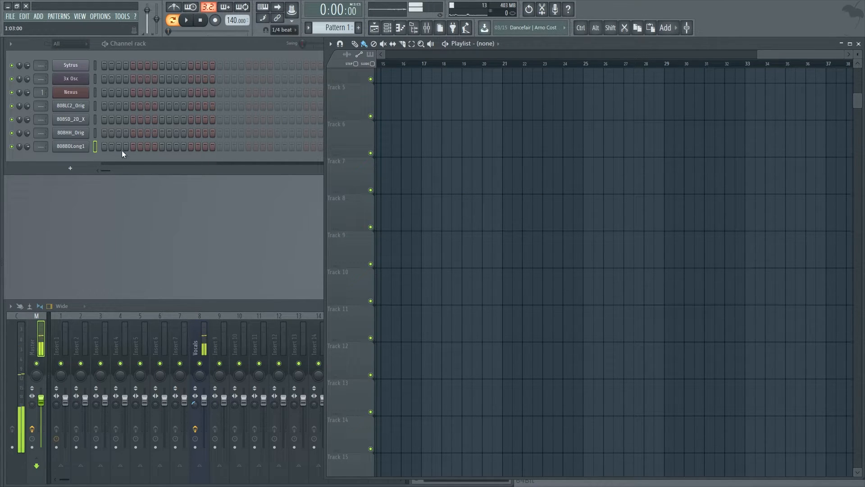
Step: In the new beat project, select the 808LC2_Orig channel, and lower the second 3x Osc piano roll note from F#5 to about E5
left_click(77, 111)
left_click(77, 111)
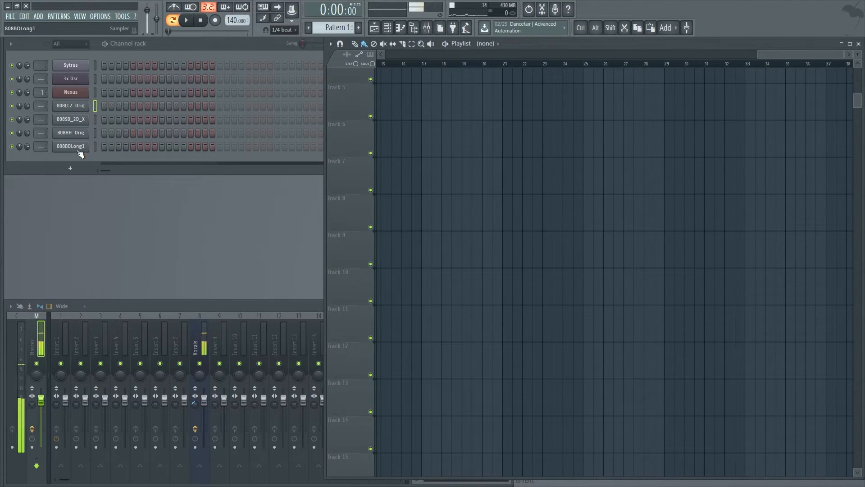
key("ctrl+z")
key("space")
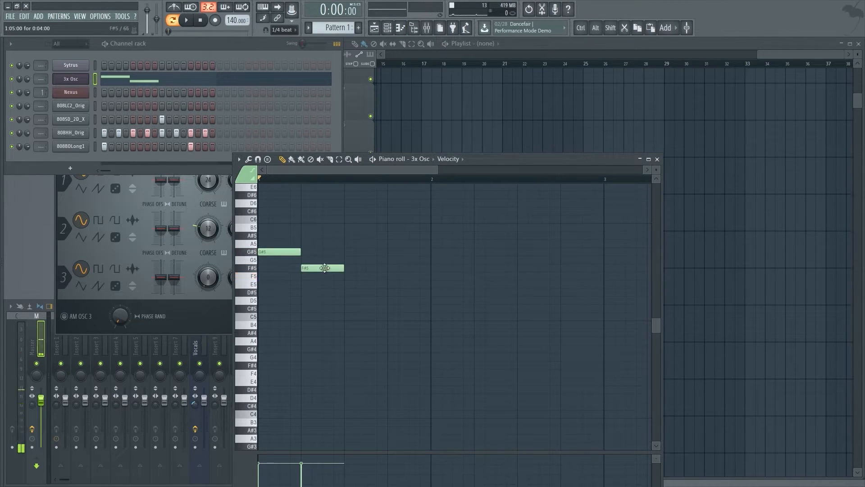
left_click_drag(323, 265, 323, 282)
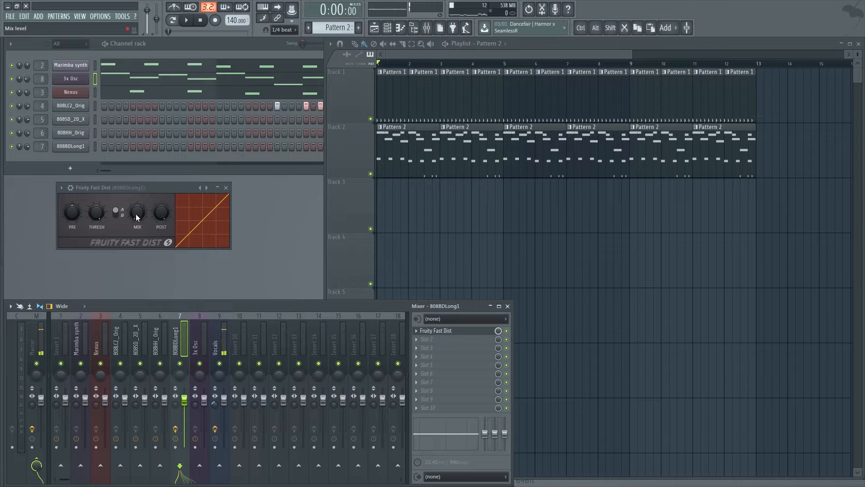
Step: Create an automation clip for the mix level of Fruity Fast Dist on the 808BDLong1 track
mouse_move(139, 208)
left_mouse_down()
mouse_move(139, 194)
mouse_move(140, 208)
left_mouse_up()
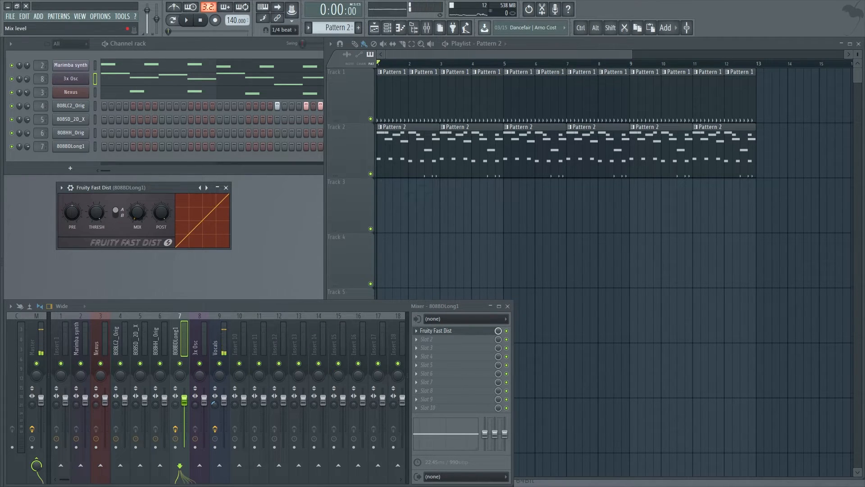
right_click(137, 215)
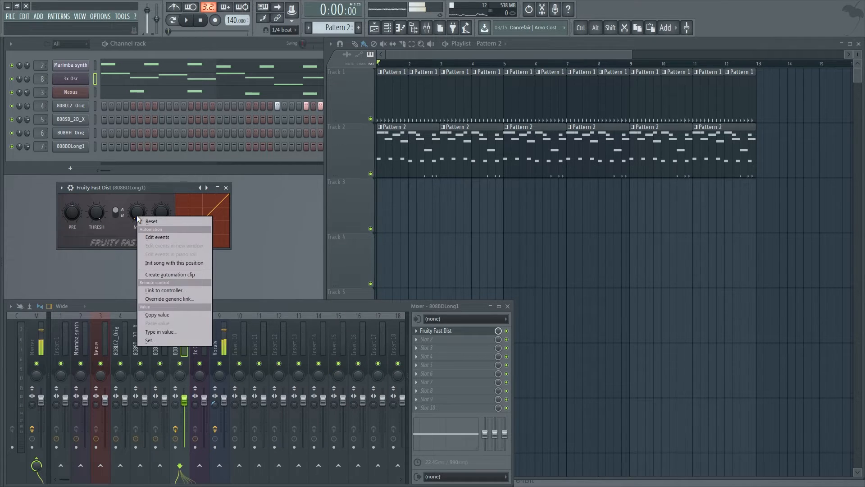
left_click(167, 274)
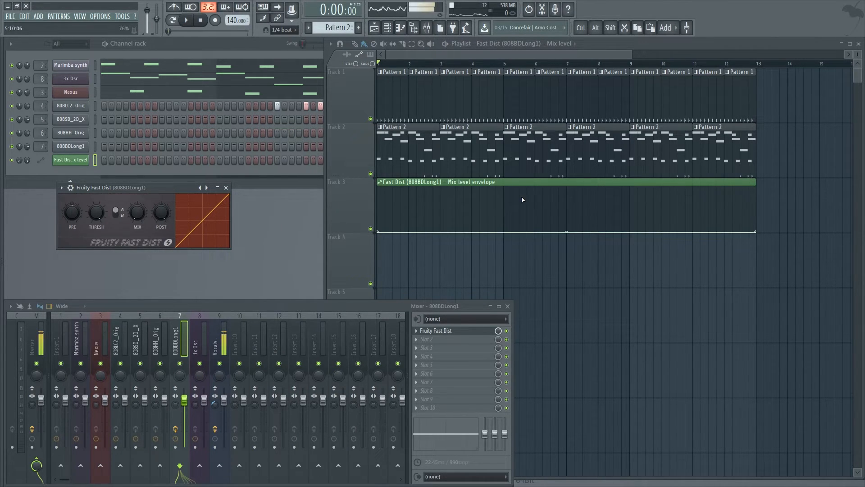
Step: Add a point to the Fast Dist mix level envelope at about bar 2 and raise it to the maximum level
scroll(553, 251, "up", 2)
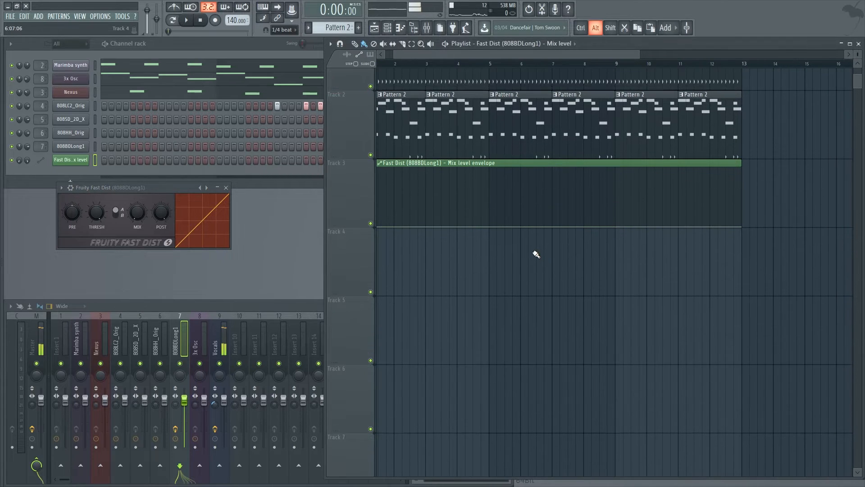
scroll(586, 288, "up", 1)
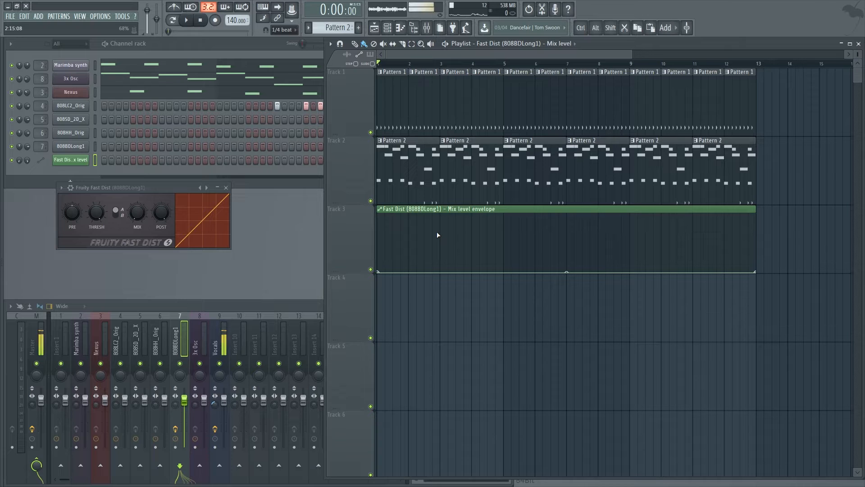
left_click_drag(438, 235, 410, 202)
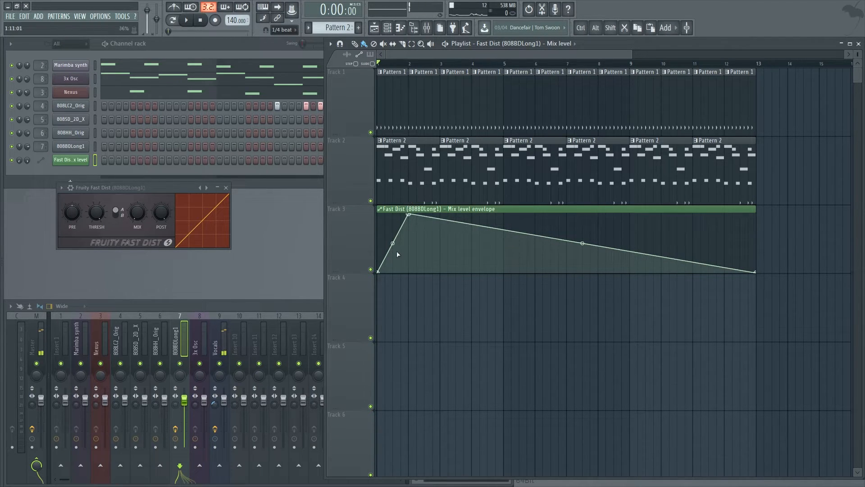
Step: Bend the first segment of the Fast Dist mix level envelope into a slow-starting upward curve and play it from the start
scroll(397, 257, "up", 5)
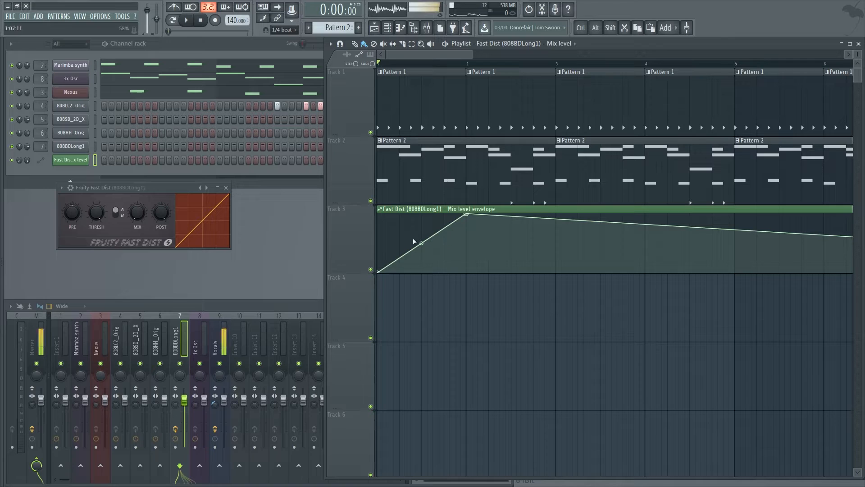
scroll(423, 249, "up", 5)
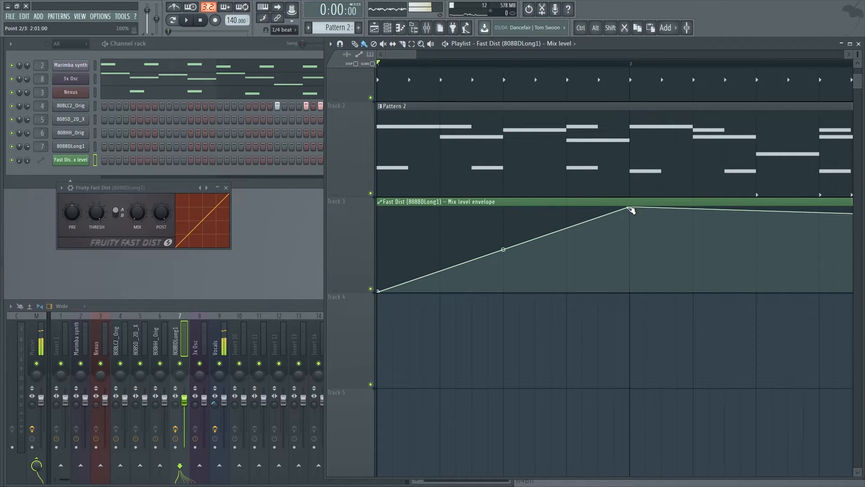
right_click(630, 209)
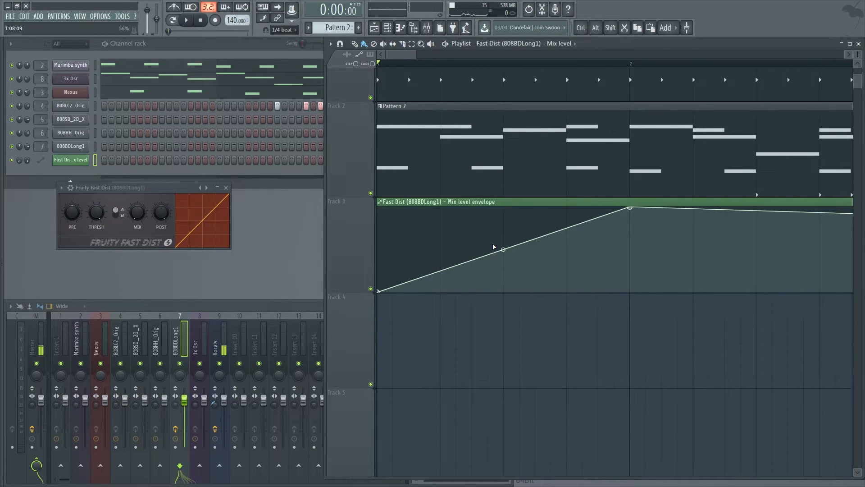
left_click_drag(502, 255, 503, 278)
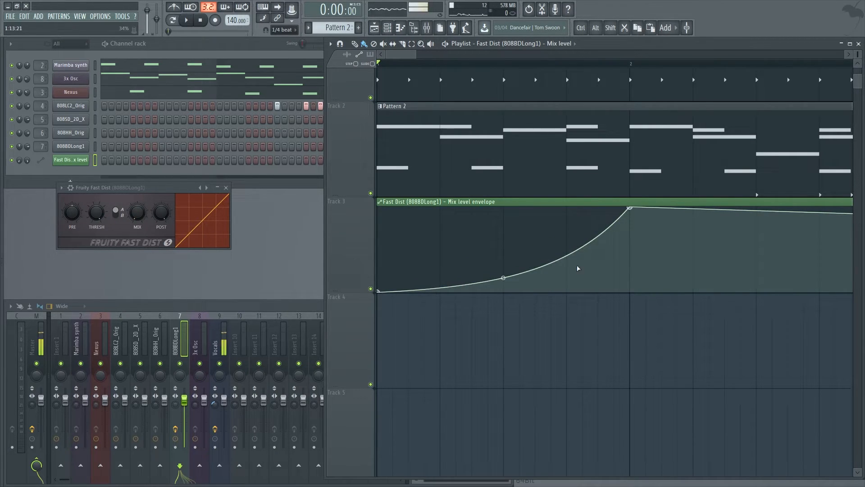
key("space")
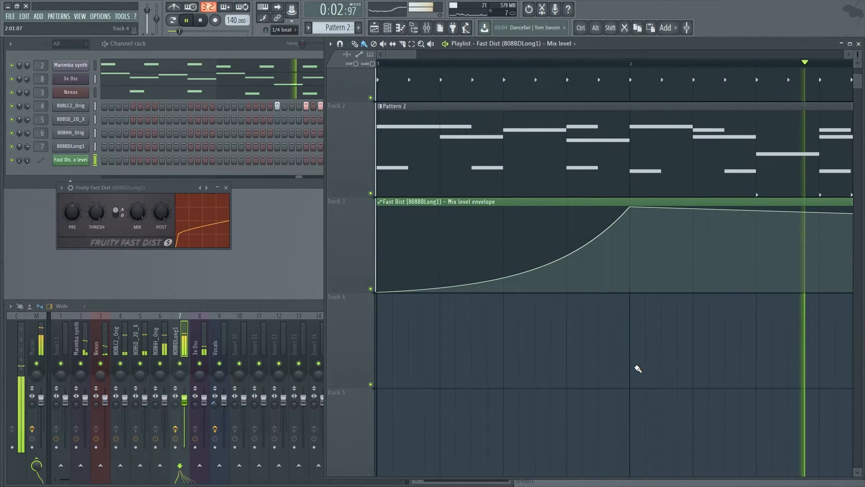
key("space")
Step: Move the envelope's end point to 4:04:00 at the maximum level and play the song from about bar 3
scroll(637, 369, "down", 8, "ctrl")
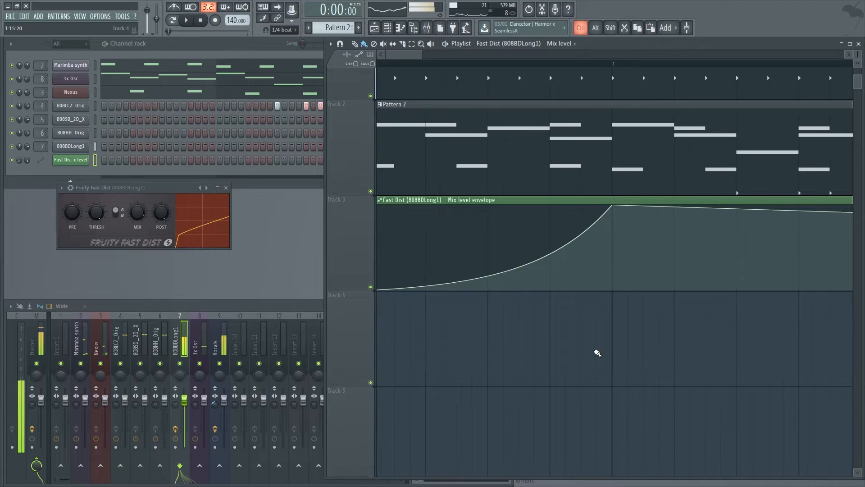
mouse_move(454, 231)
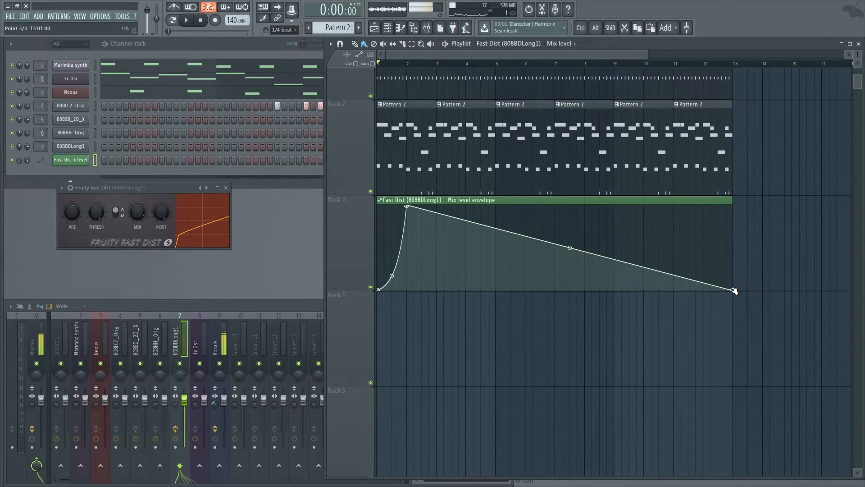
left_click_drag(735, 293, 560, 209)
mouse_move(496, 290)
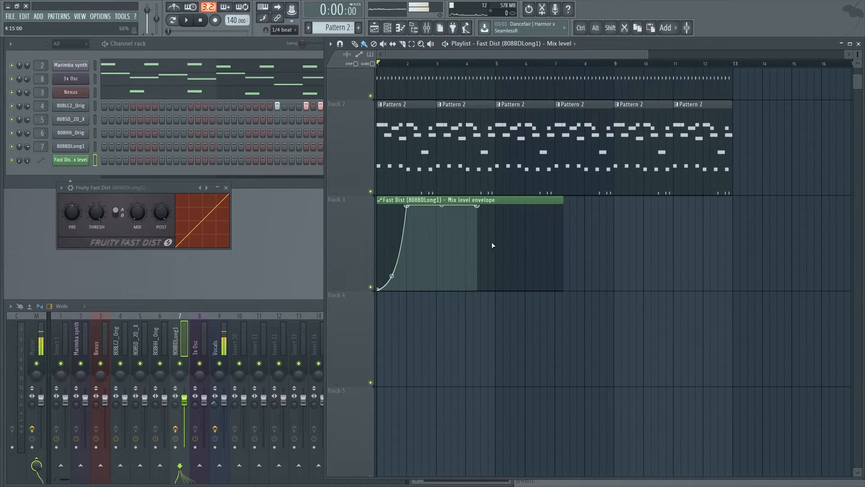
left_click(447, 63)
key("space")
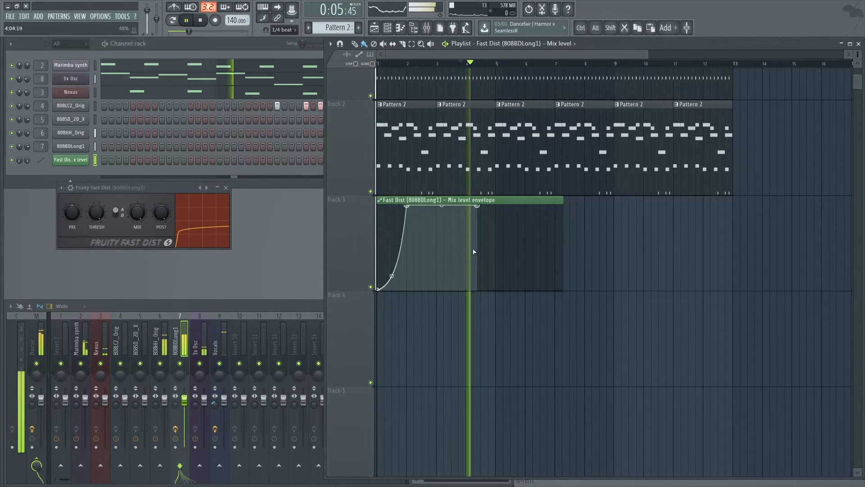
key("space")
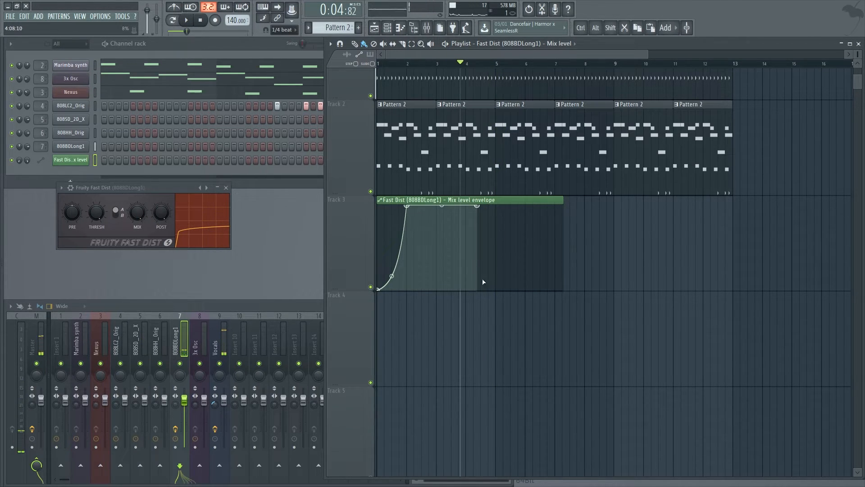
Step: Drop the end point to 0%, set its mode to Hold, and move it back to the start of bar 4
left_click_drag(477, 206, 477, 290)
scroll(471, 256, "up", 3)
scroll(457, 242, "up", 2)
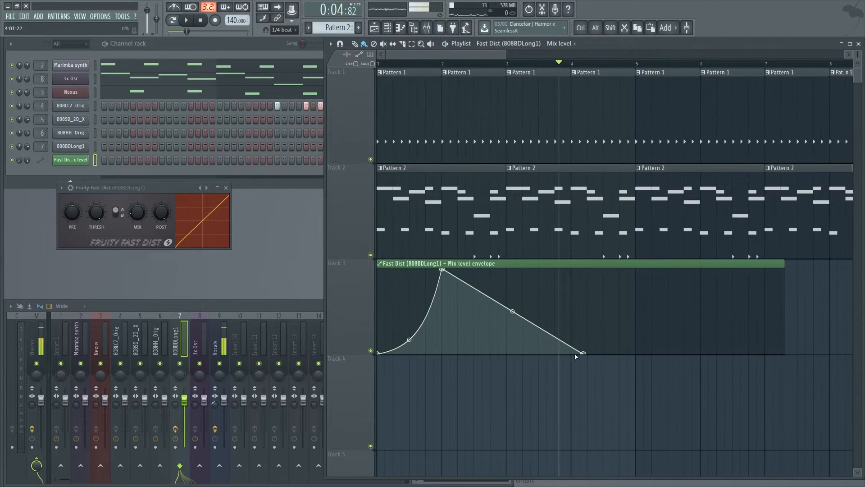
right_click(582, 352)
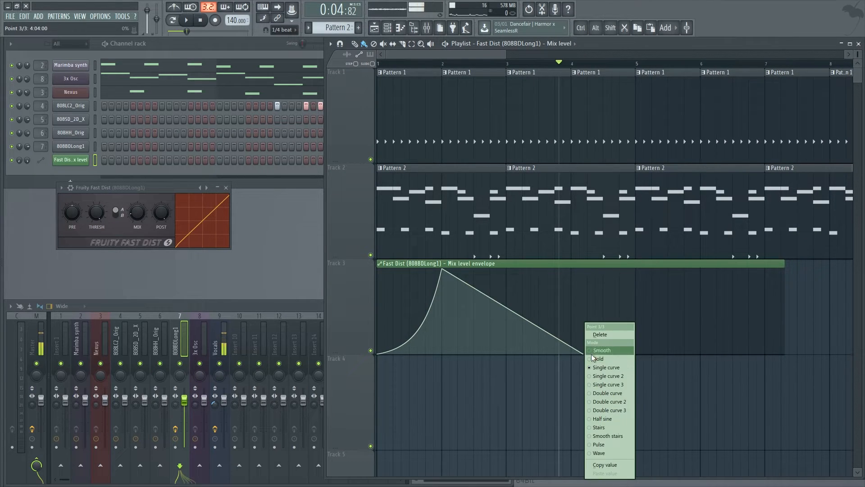
left_click(592, 358)
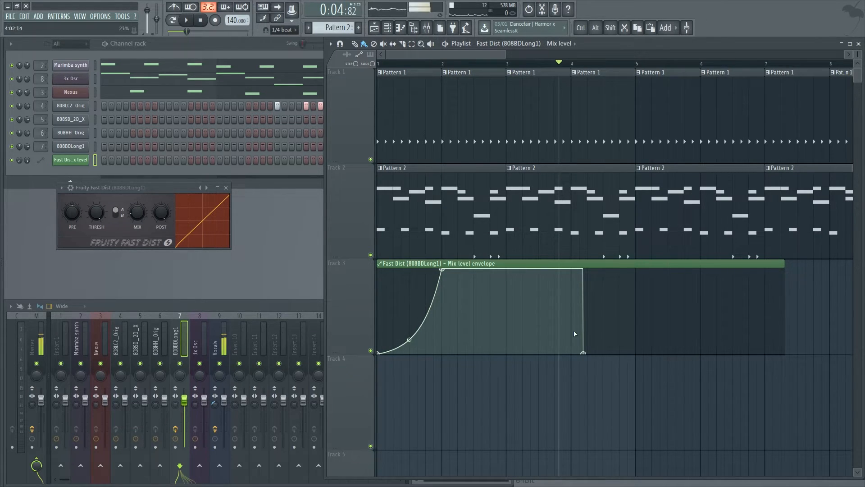
left_click_drag(585, 355, 571, 354)
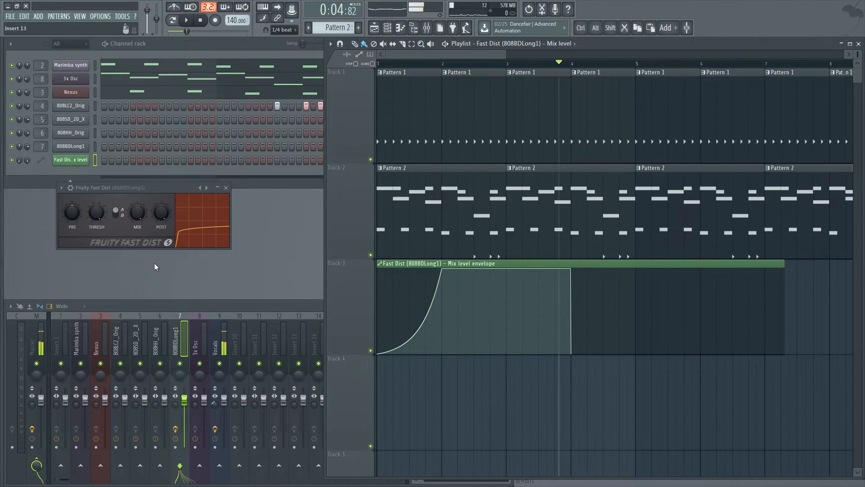
Step: Play the song from bar 3 past the start of bar 4 to observe the sudden mix level drop, then stop
left_click(510, 64)
key("space")
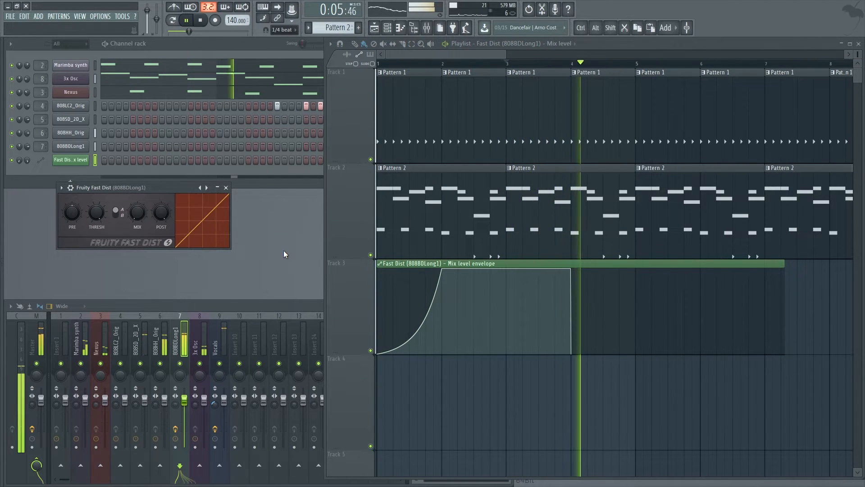
key("space")
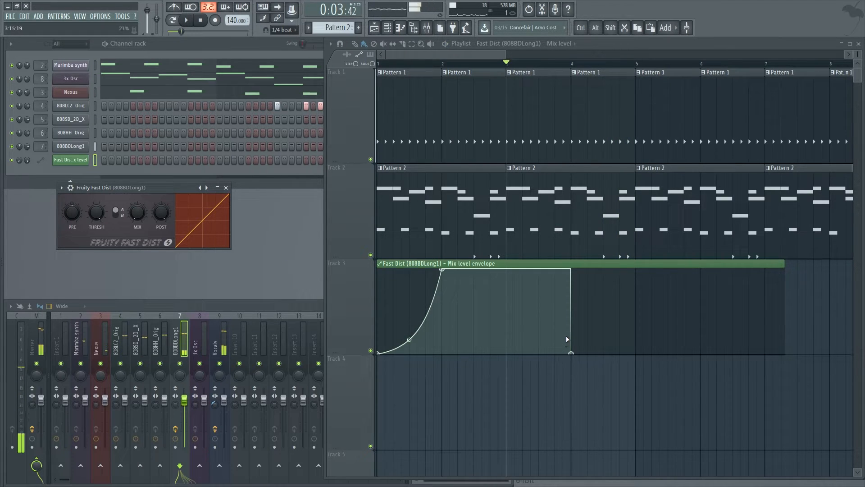
Step: Raise the end point to the maximum level just past the start of bar 4 and play across it
left_click_drag(575, 353, 574, 241)
left_click(562, 61)
key("space")
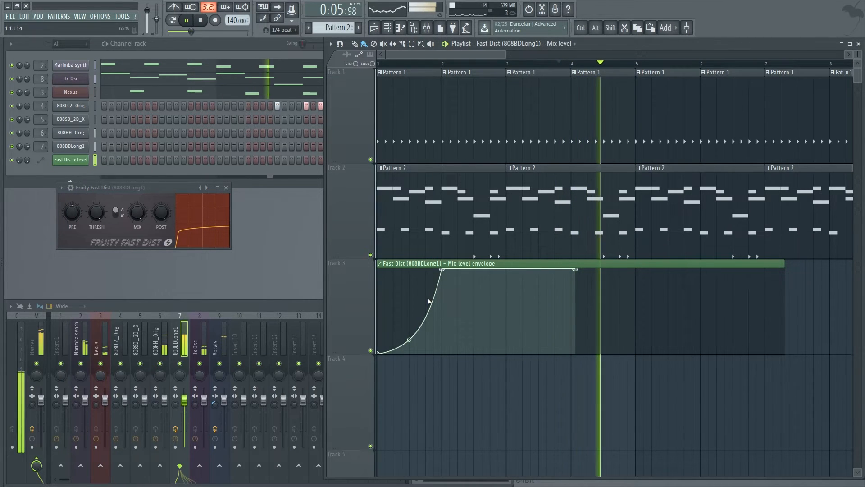
key("space")
Step: Set the end point to 22% at 4:01:00, change its mode to Double curve 2, and adjust the segment's tension
left_click_drag(575, 269, 571, 334)
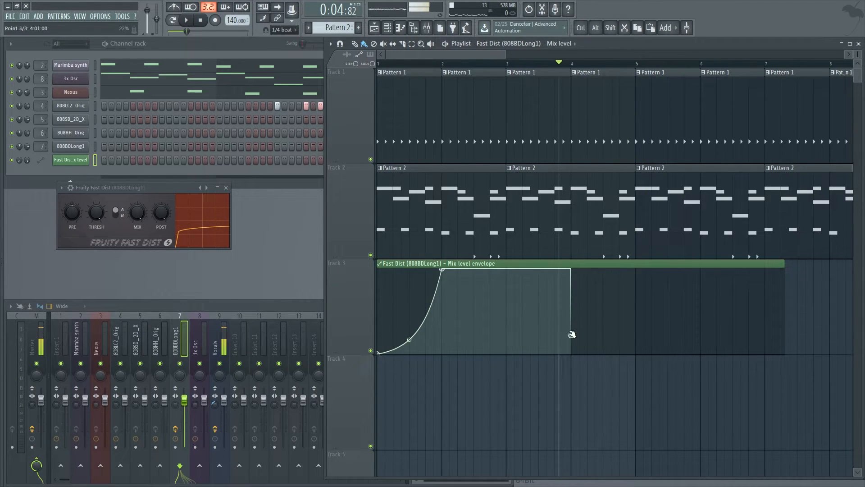
right_click(571, 335)
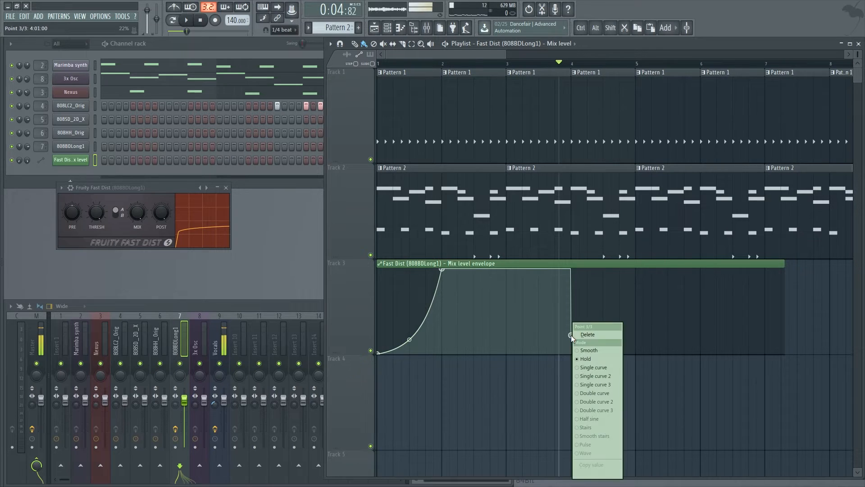
left_click(591, 402)
left_click_drag(507, 301, 506, 284)
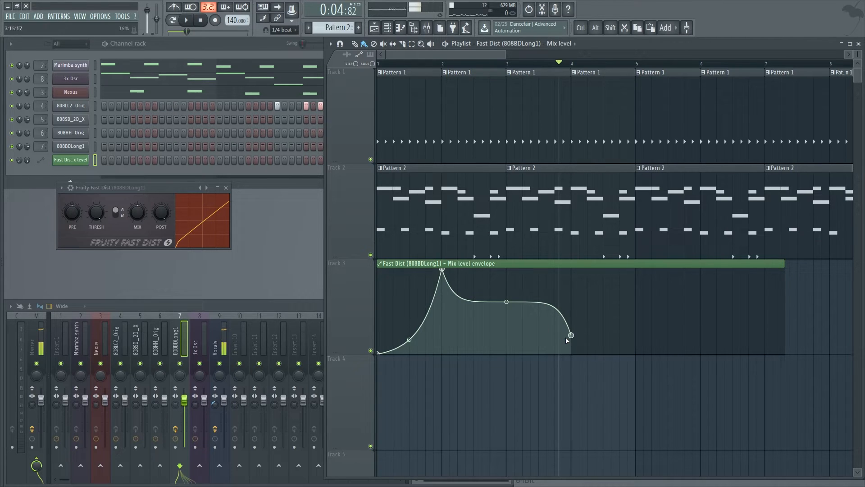
Step: Try the Stairs and Pulse modes on the end point, varying the segment's tension in each
right_click(571, 335)
left_click(597, 429)
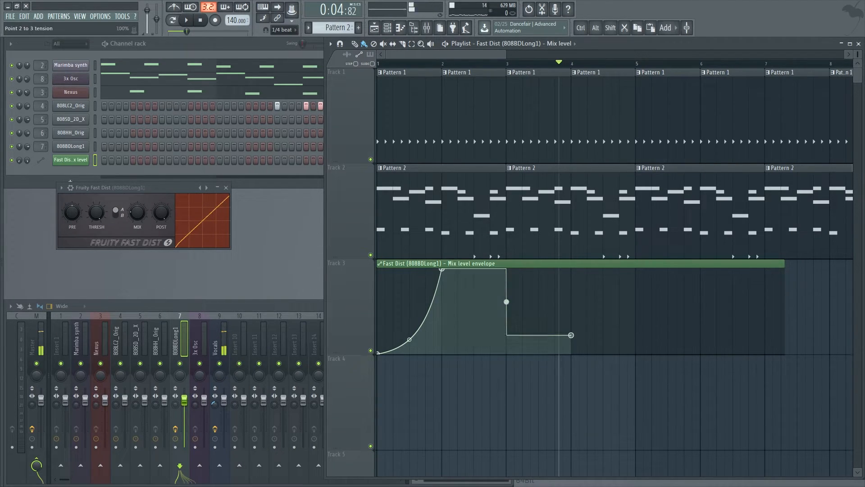
left_click_drag(506, 301, 506, 315)
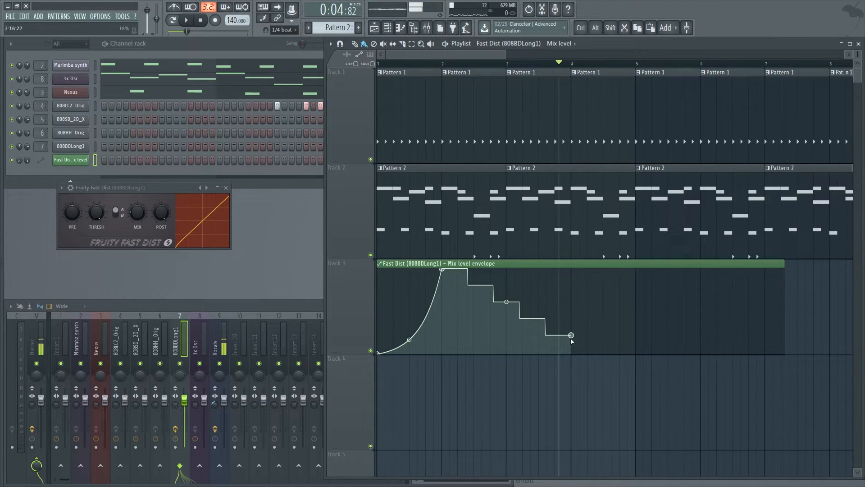
right_click(572, 336)
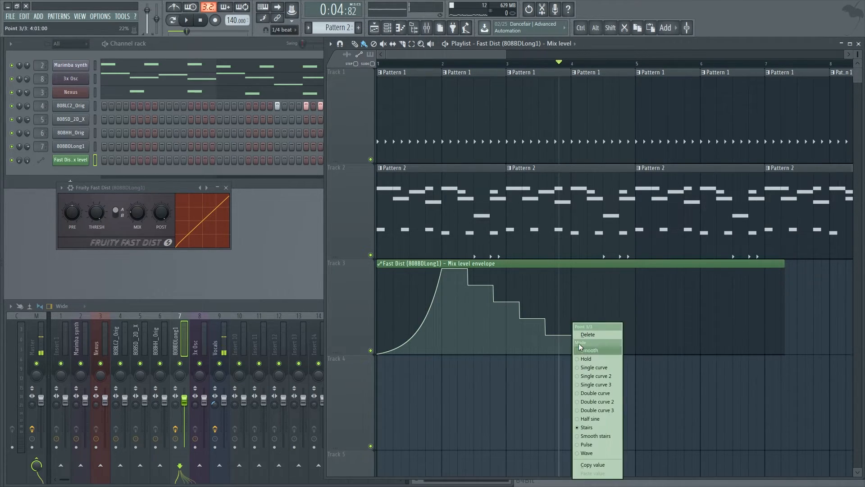
left_click(593, 445)
left_click_drag(505, 269, 507, 269)
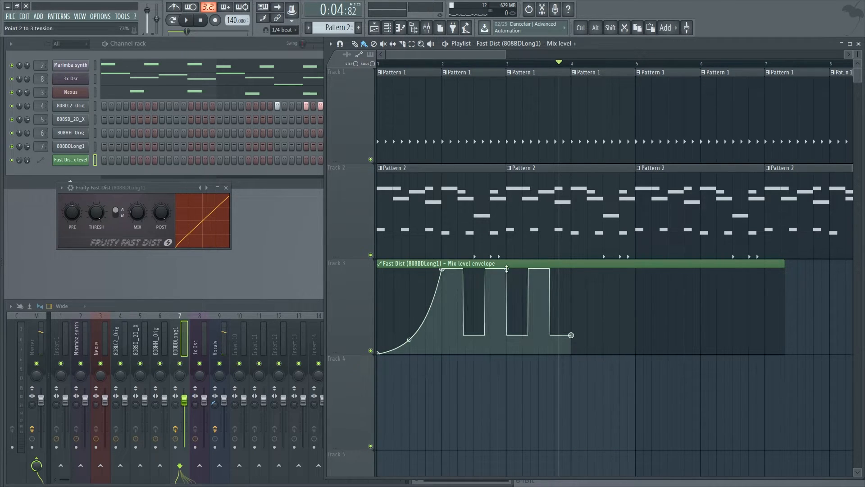
Step: Set the end point's mode to Wave and adjust the tension for dense oscillations between bars 2 and 4
right_click(572, 335)
left_click(574, 449)
left_click_drag(506, 301, 507, 311)
Step: Play the song from late in bar 1 to observe the wave-shaped mix level automation, then stop
left_click(430, 65)
key("space")
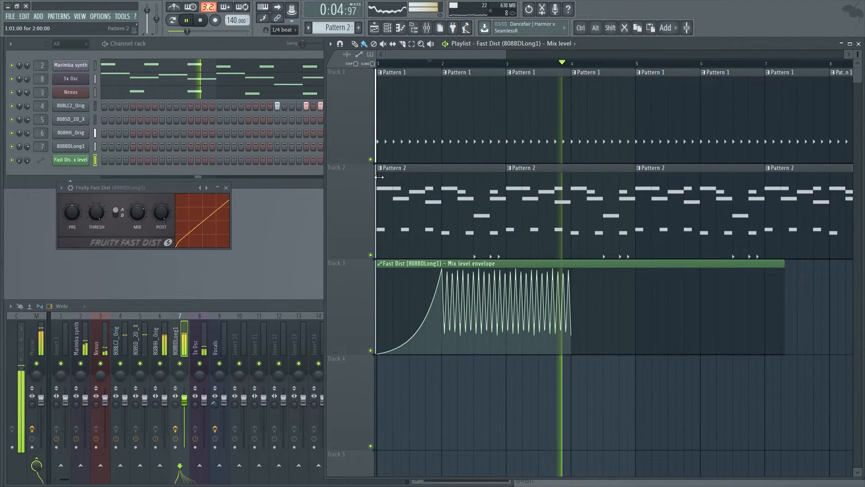
key("space")
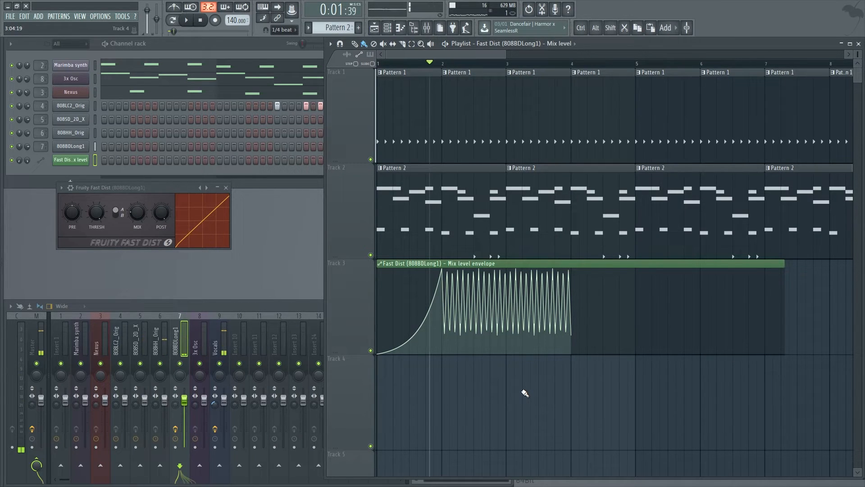
key("ctrl+alt+z")
key("ctrl+alt+z")
key("ctrl+alt+z")
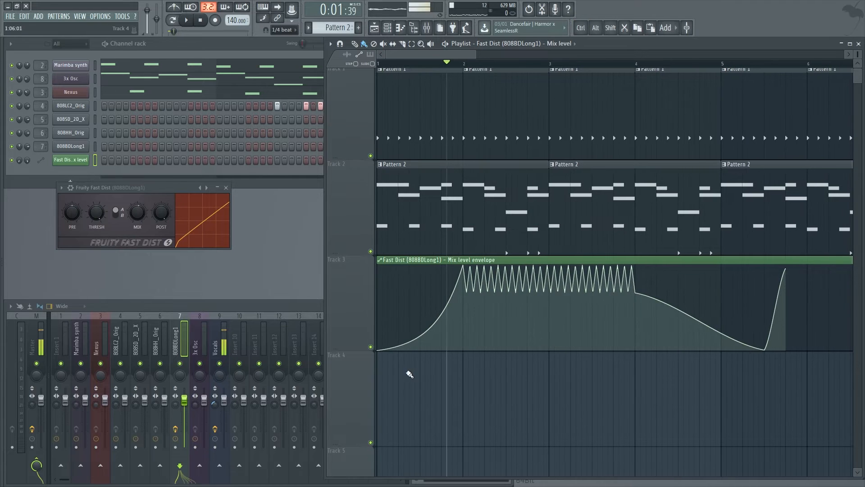
Step: Raise the envelope's first point to about 35% and lower the last point, at about 5:12:00, to a similar level
mouse_move(379, 351)
left_click_drag(380, 351, 376, 321)
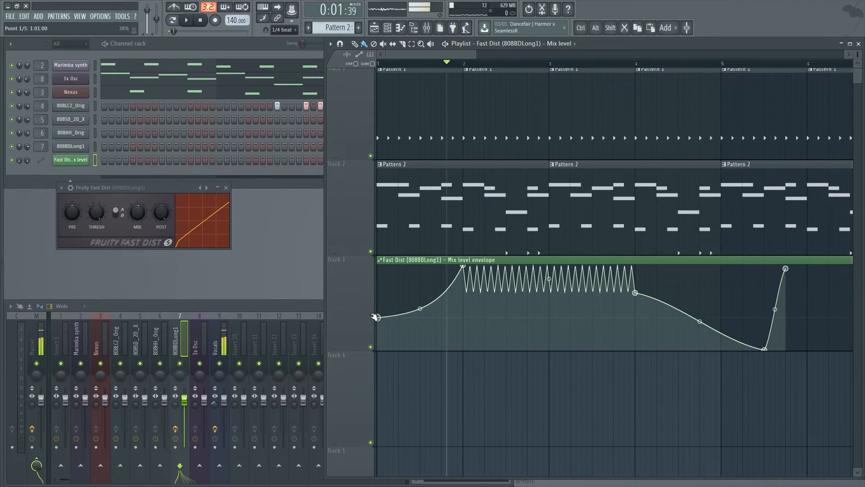
left_click_drag(785, 269, 784, 317)
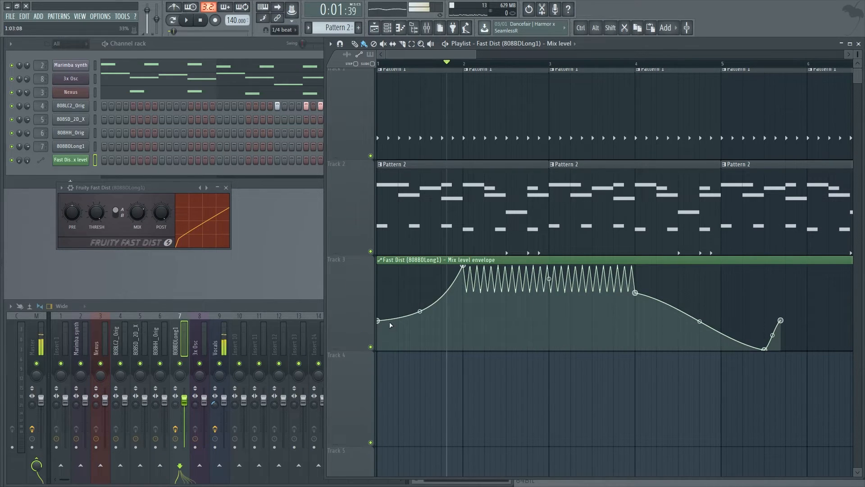
Step: Copy the first envelope point's value and paste it onto the last point so both are at 35%
right_click(375, 321)
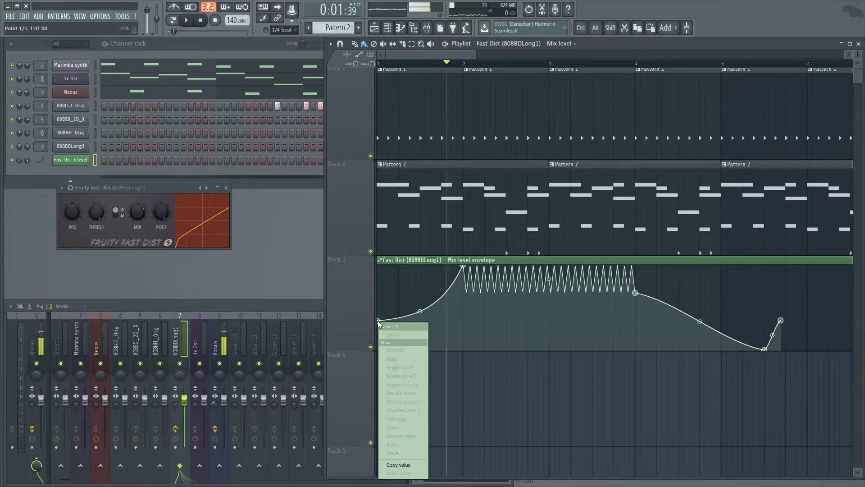
left_click(411, 463)
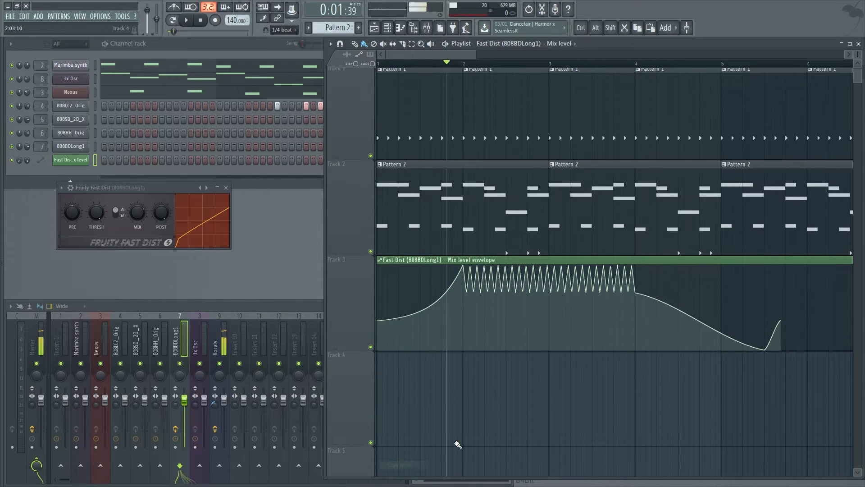
right_click(784, 321)
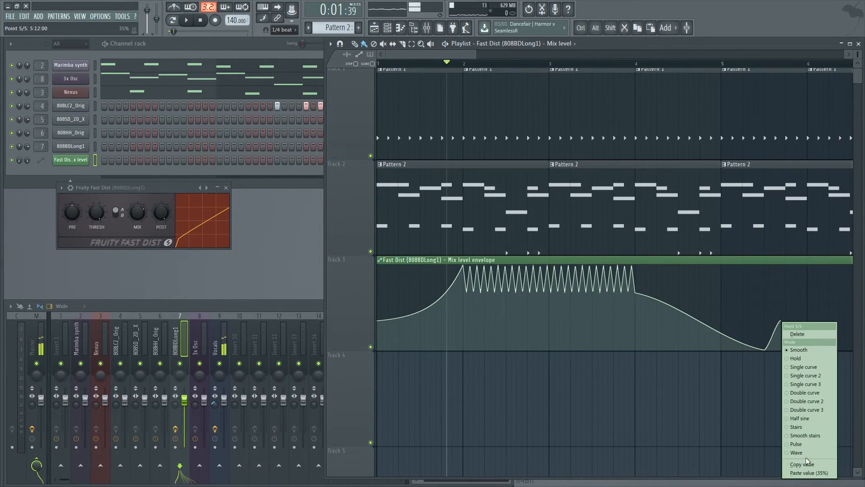
left_click(809, 473)
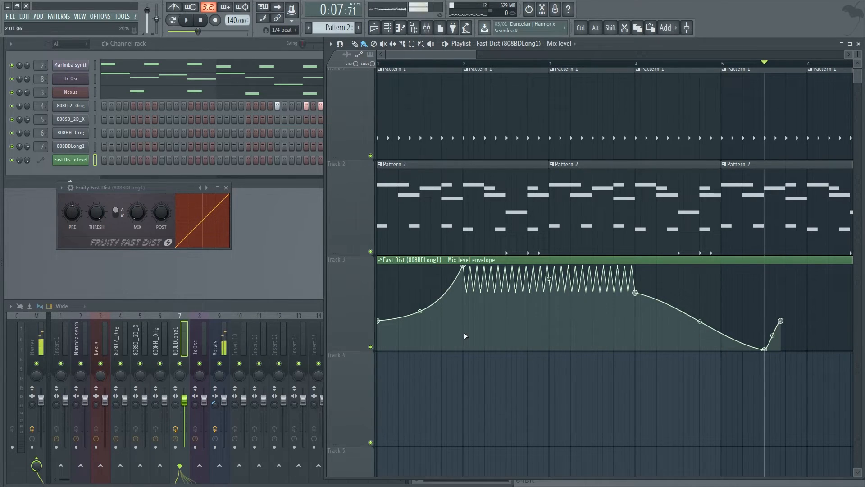
Step: Move the playback position to the middle of bar 4 and manually adjust Fruity Fast Dist's mix level
left_click(683, 160)
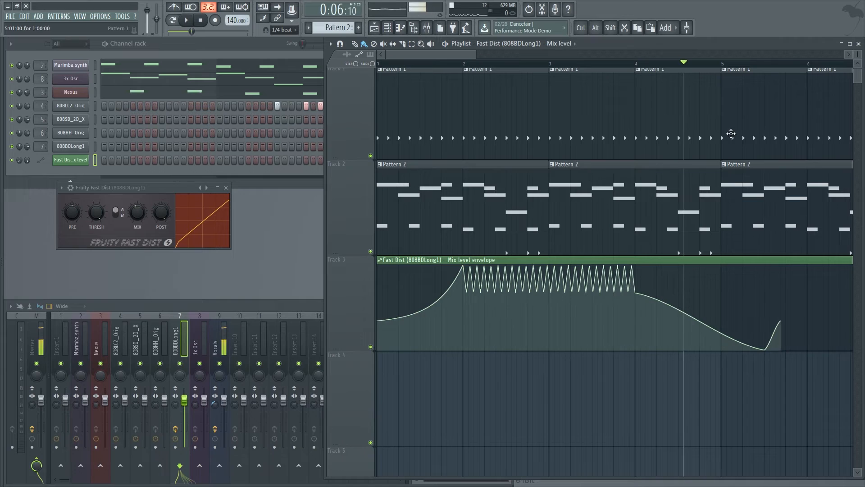
left_click_drag(140, 216, 140, 204)
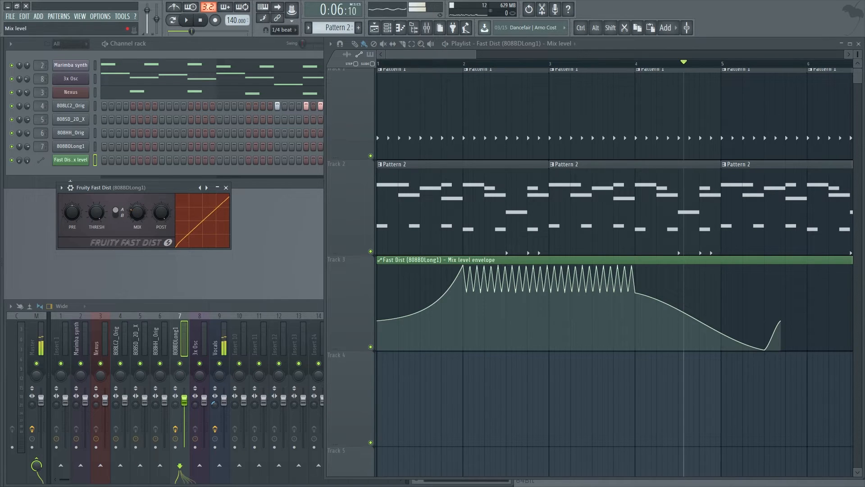
Step: Copy Fruity Fast Dist's 63% mix value onto the envelope point at 4:09:00, then move the playback position to bar 4
right_click(137, 212)
left_click(185, 310)
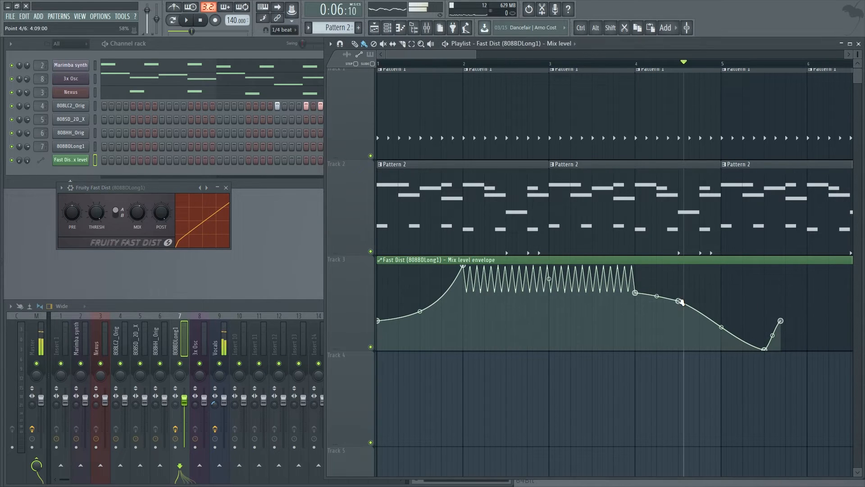
right_click(679, 301)
left_click(714, 454)
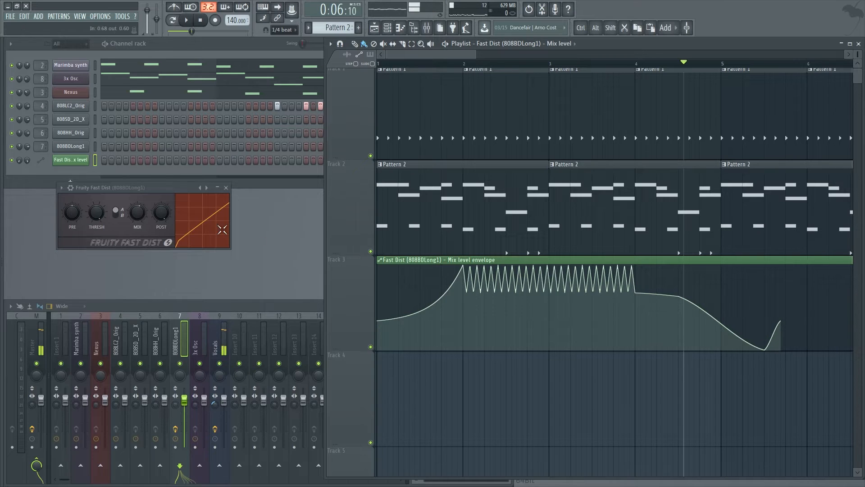
left_click_drag(684, 63, 635, 63)
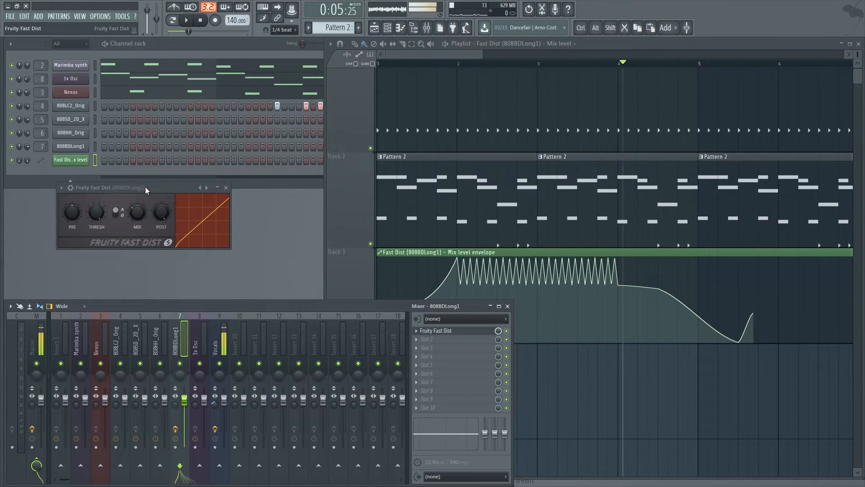
Step: Close Fruity Fast Dist, open the 3x Osc channel and examine the automation options of oscillator 1's shape
left_click(440, 332)
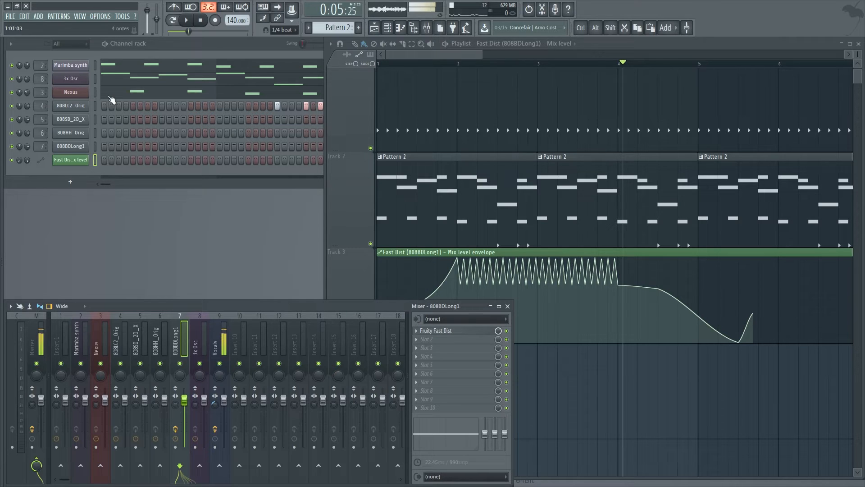
left_click(86, 79)
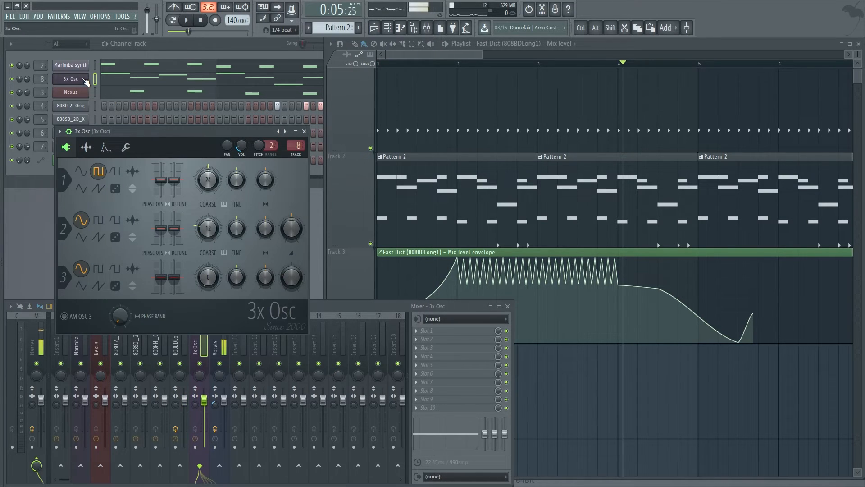
right_click(99, 174)
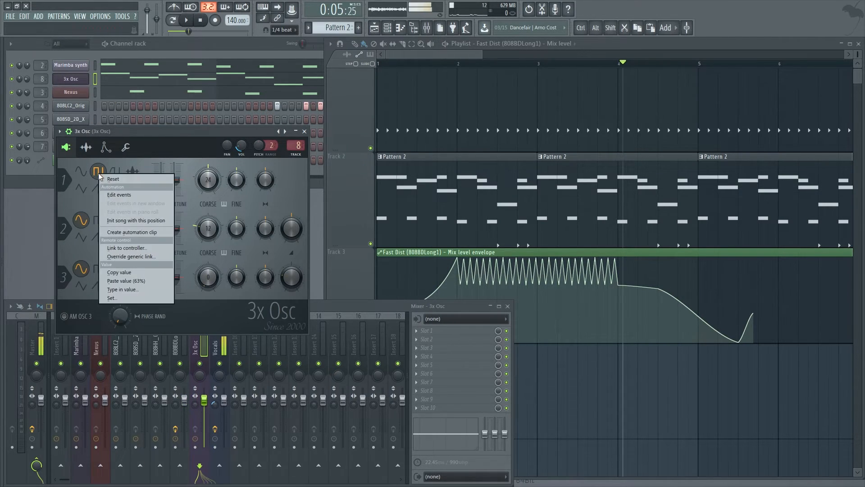
left_click(99, 172)
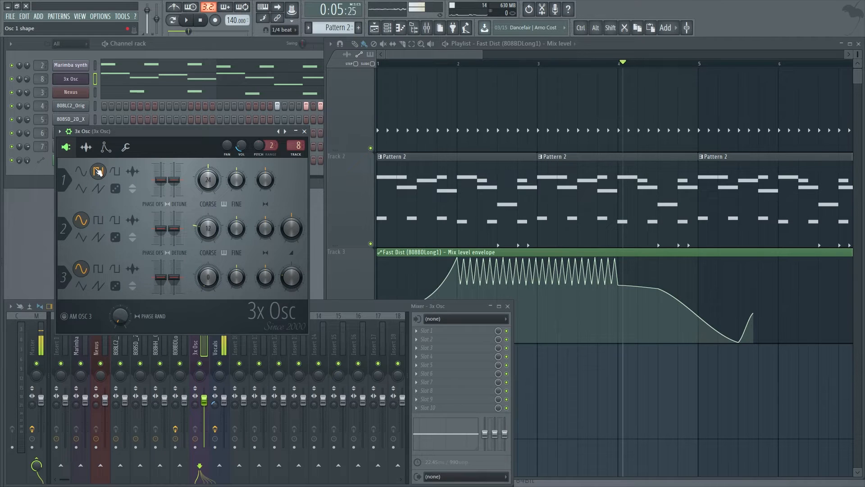
Step: Select bars 1 to 4 in the playlist and create an automation clip for 3x Osc's oscillator 1 shape
left_click(442, 52)
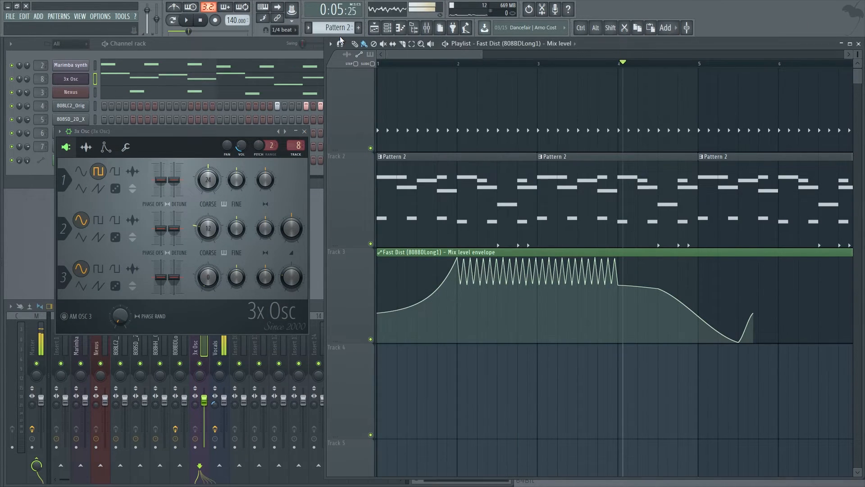
left_click(377, 63)
left_click_drag(490, 67, 698, 66)
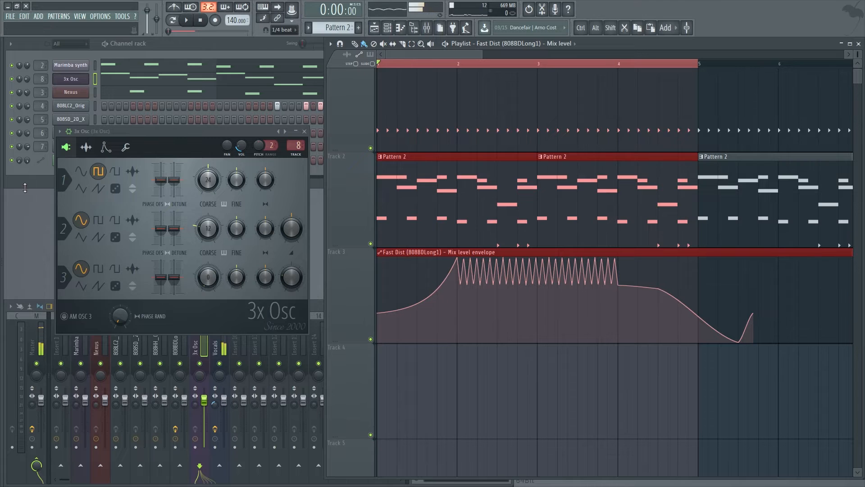
right_click(98, 173)
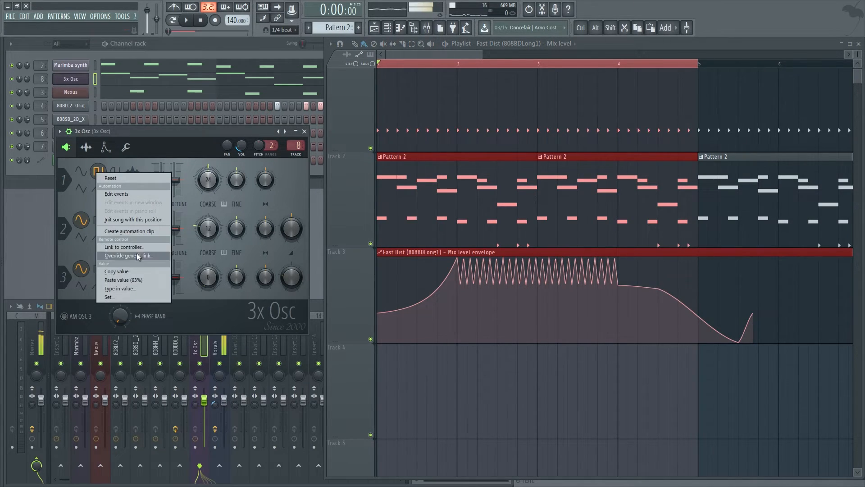
left_click(131, 229)
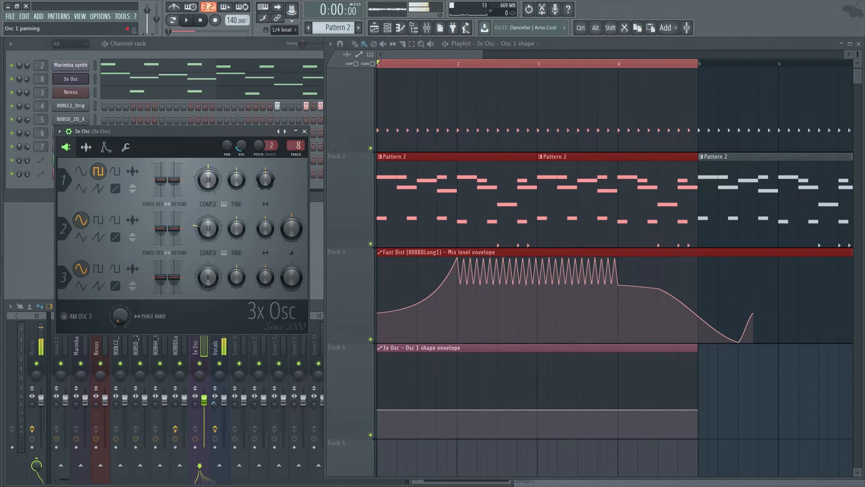
Step: Create an automation clip for 3x Osc's oscillator 1 panning over the selected bars
right_click(272, 180)
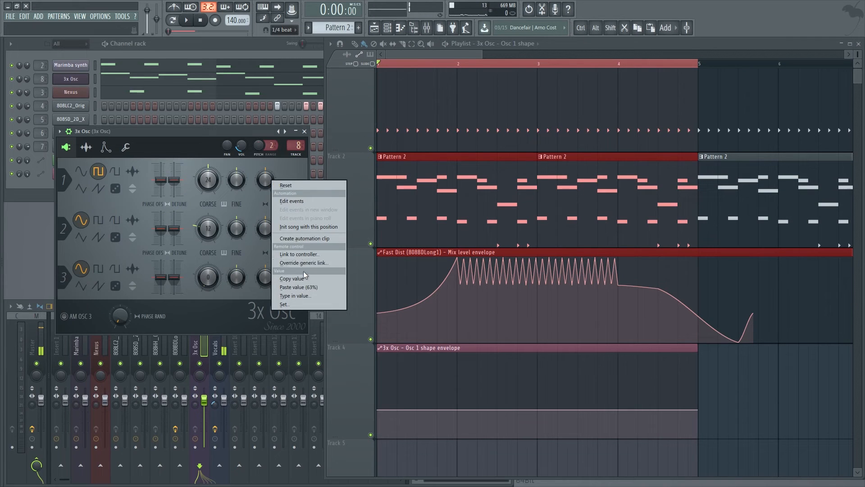
left_click(301, 240)
scroll(740, 397, "down", 1)
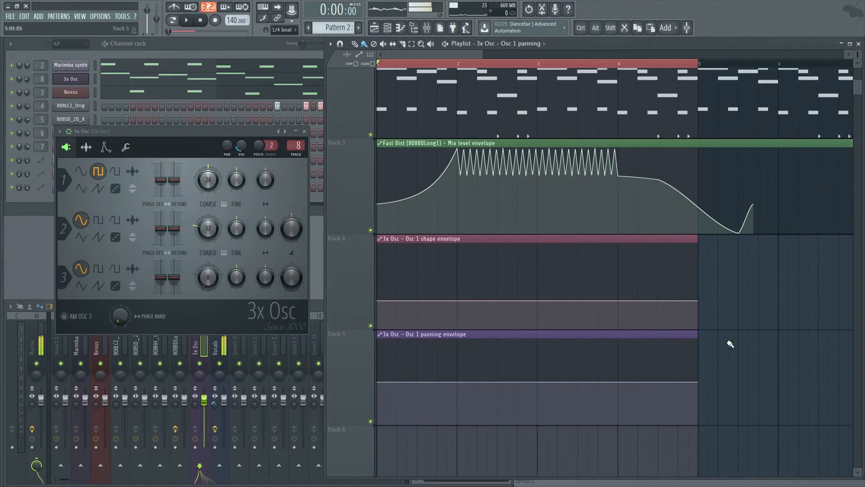
Step: Add a Hold-mode point at 1:16:00, about 98%, to the Osc 1 shape envelope, and another at bar 3 lowered to the minimum
left_click_drag(451, 278, 452, 246)
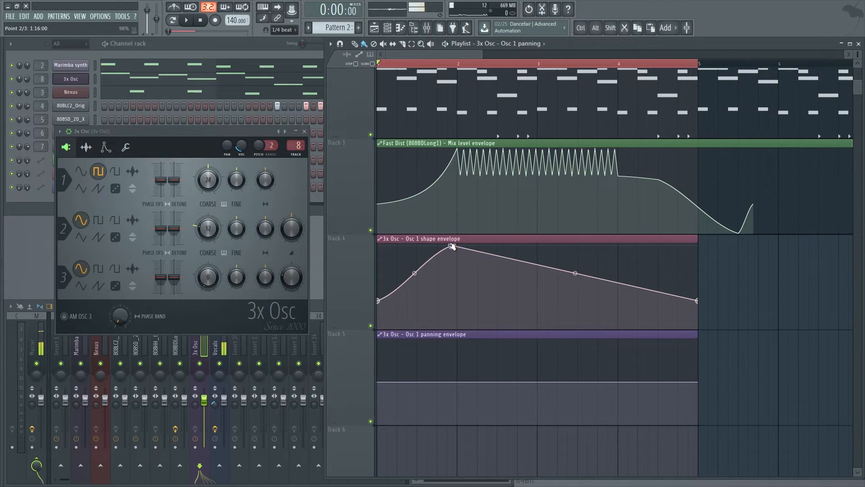
right_click(453, 246)
left_click(467, 284)
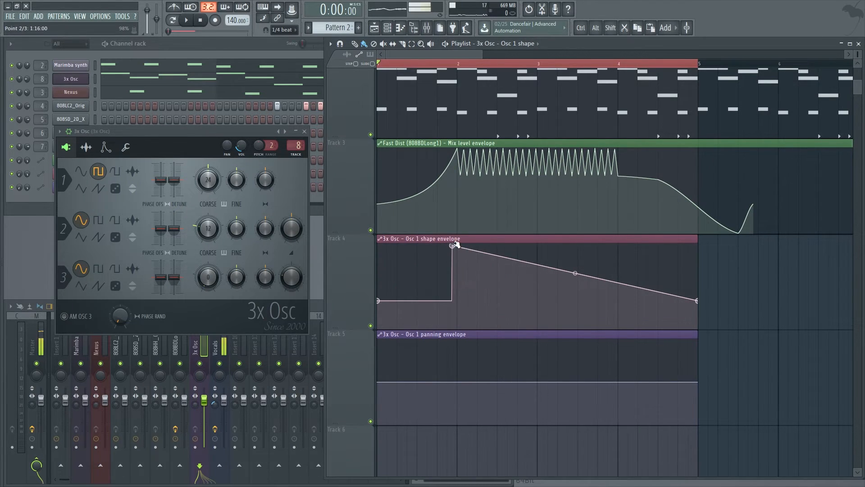
right_click(532, 270)
left_click_drag(532, 269, 537, 328)
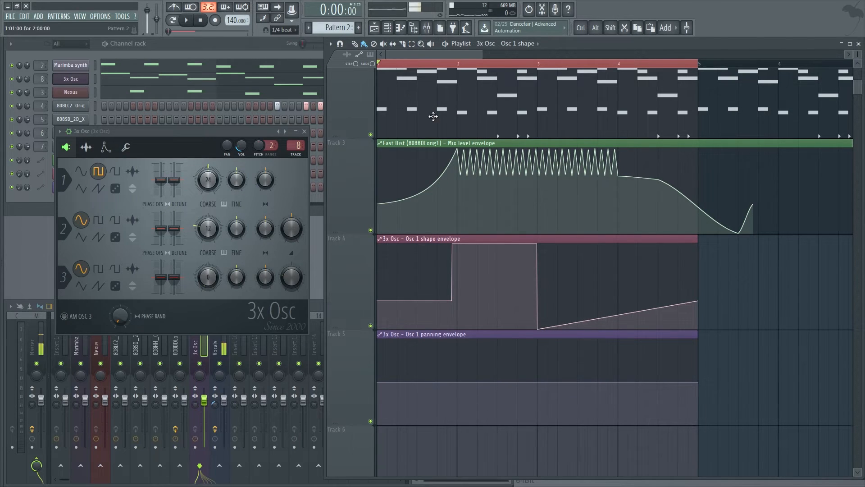
Step: Move the second shape envelope point to 2:01:00 and paste oscillator 1's copied triangle shape value onto it
left_click(88, 191)
right_click(88, 192)
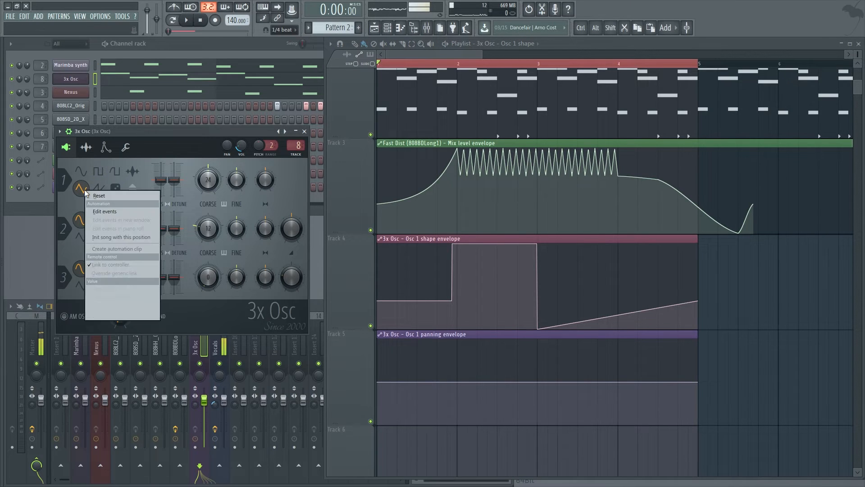
left_click(108, 289)
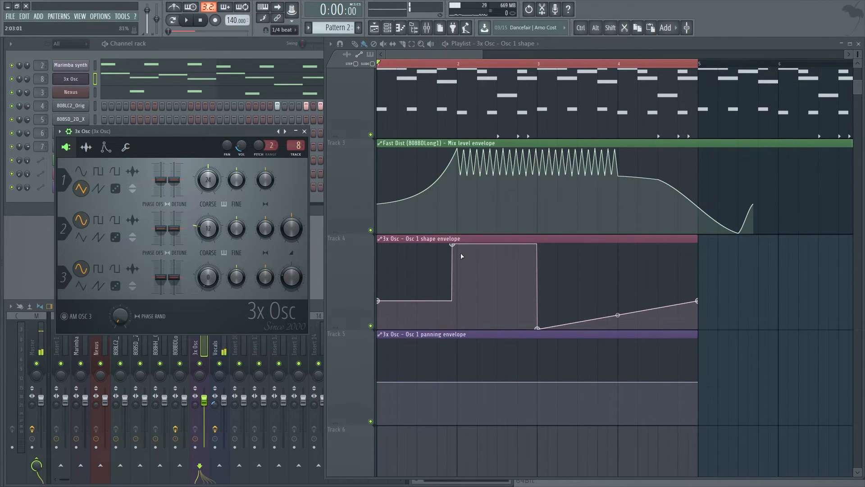
left_click_drag(452, 244, 456, 245)
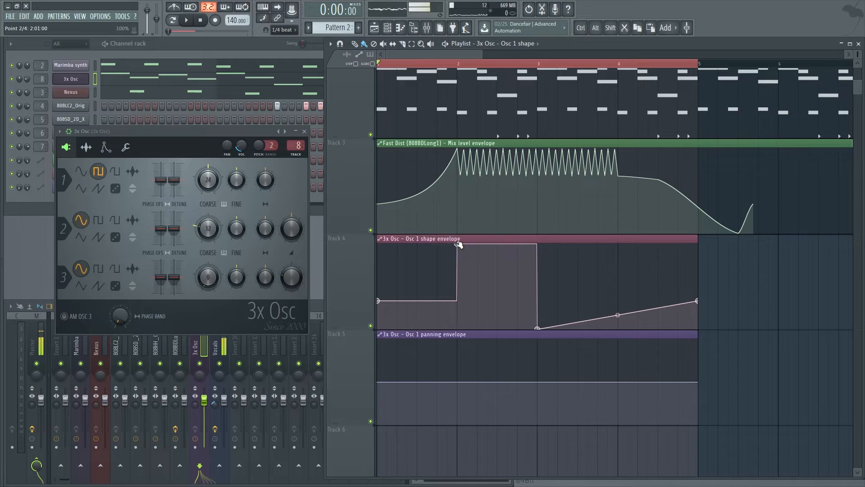
right_click(457, 246)
left_click(488, 396)
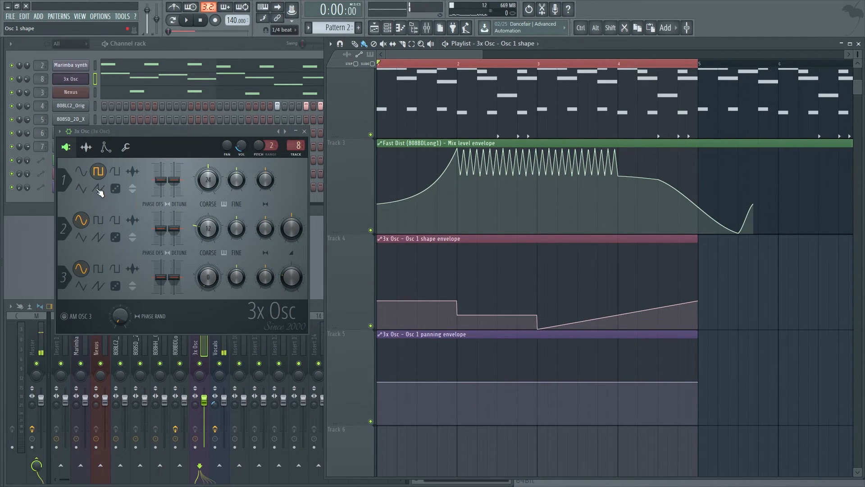
Step: Set oscillator 1 to the sine shape, copy its value and paste it onto the shape envelope point at bar 3
right_click(82, 169)
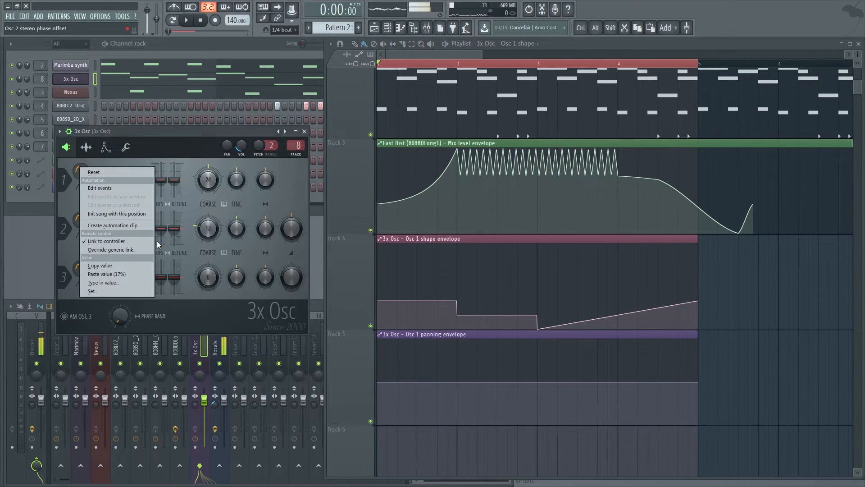
left_click(119, 273)
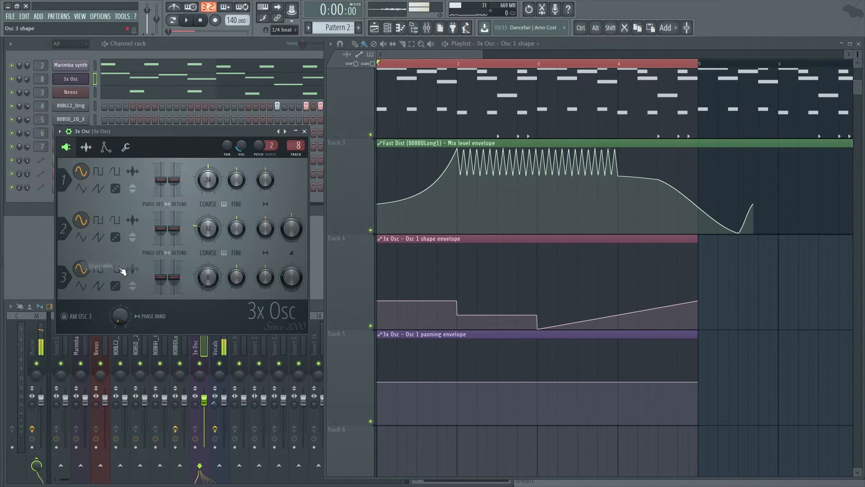
right_click(540, 328)
left_click(551, 467)
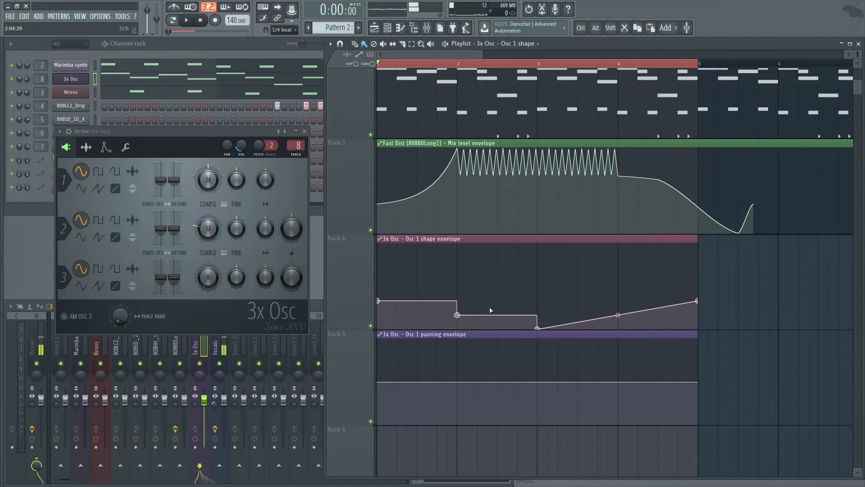
Step: Add a Hold-mode point to the Osc 1 shape envelope at 4:01:00, at about 5%
right_click(618, 325)
right_click(618, 325)
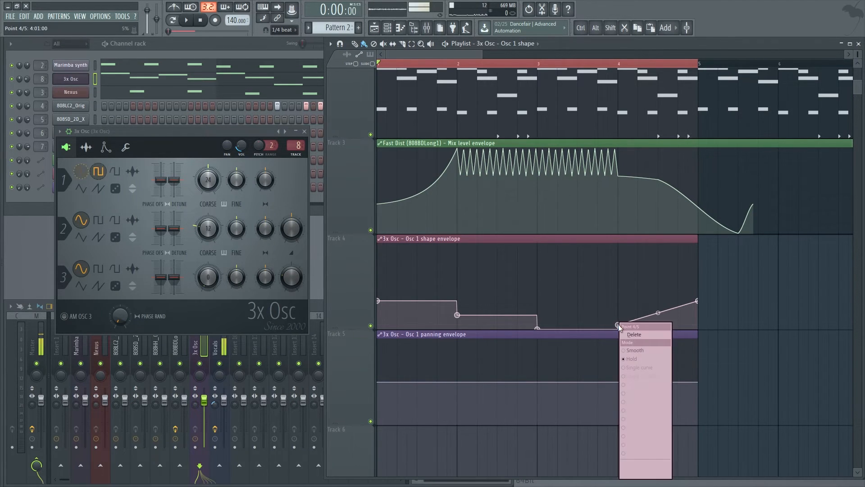
left_click(619, 325)
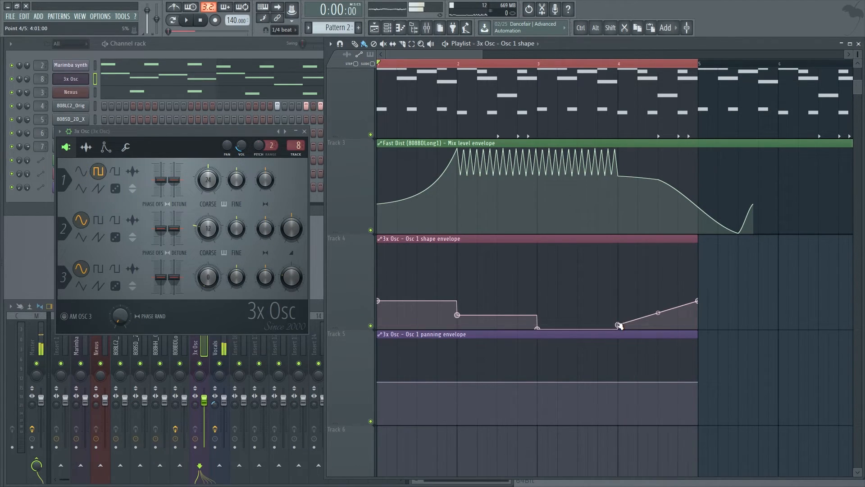
Step: Copy oscillator 1's noise shape value (83%) onto the shape envelope point at 4:01:00 and set the last point's mode to Hold
left_click(118, 190)
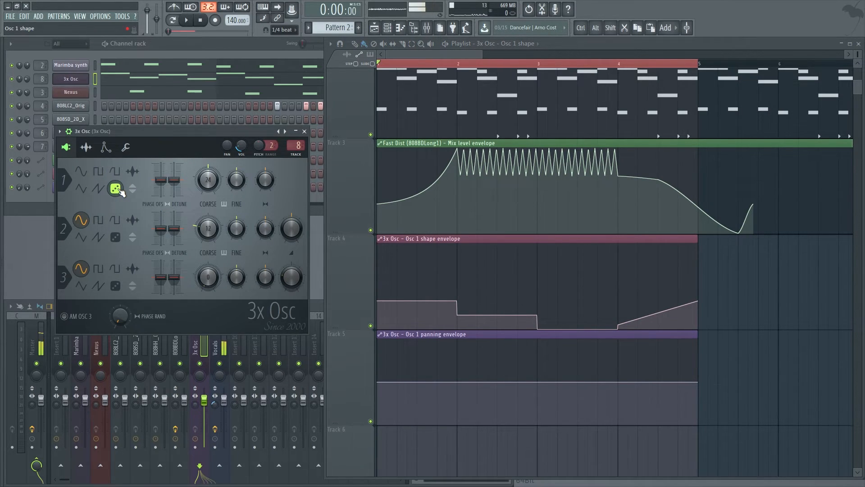
right_click(119, 190)
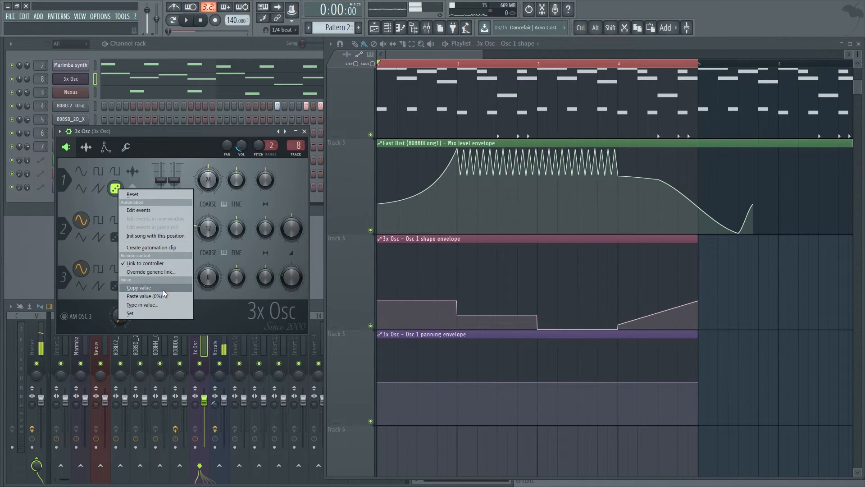
left_click(163, 290)
right_click(618, 326)
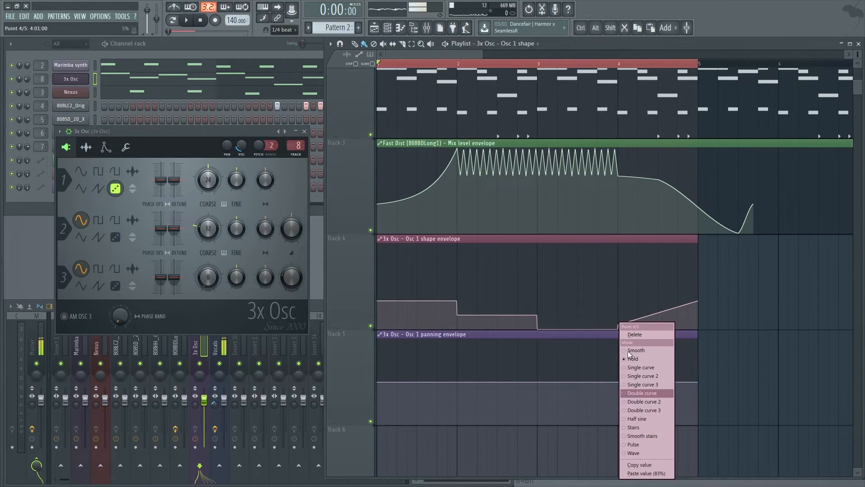
left_click(646, 473)
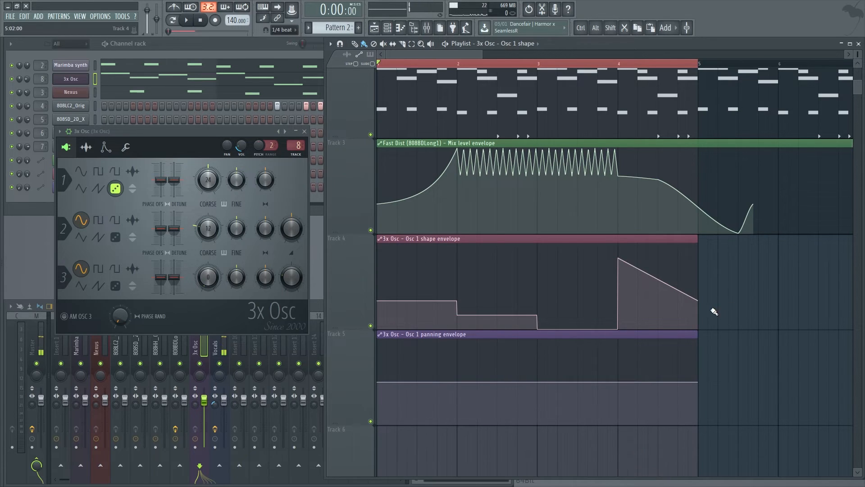
right_click(698, 301)
left_click(711, 339)
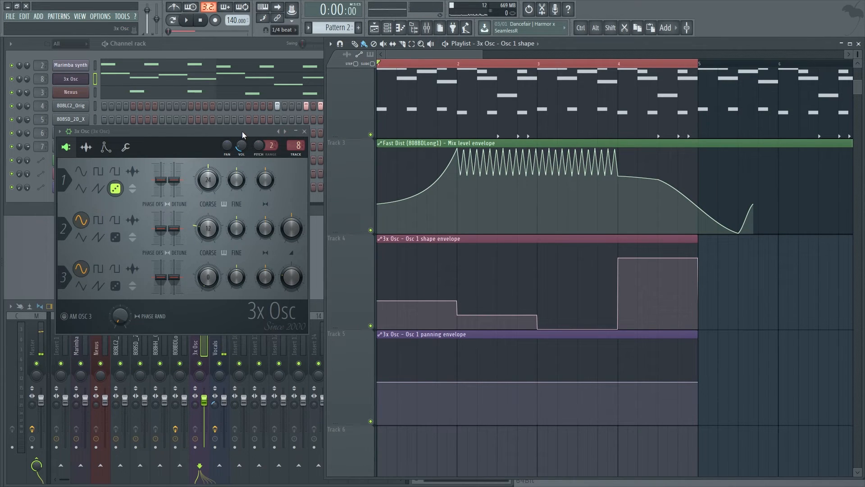
Step: Play the song from the start to observe oscillator 1's automated shape changes, then stop
key("space")
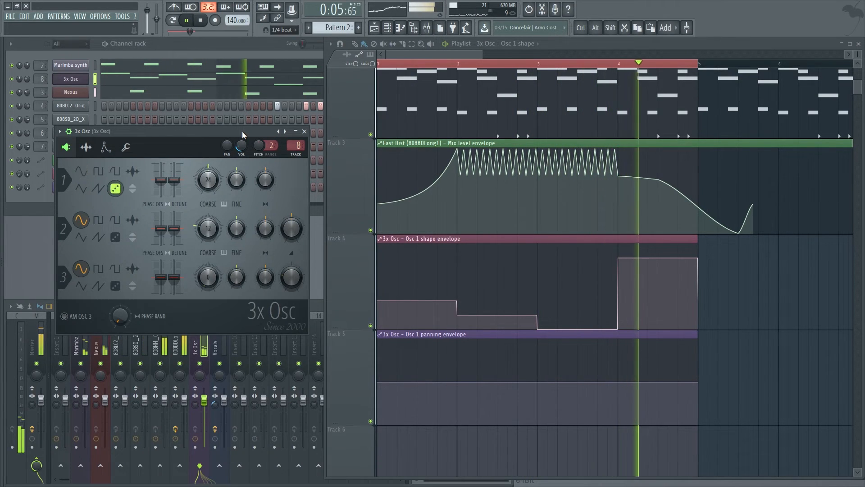
key("space")
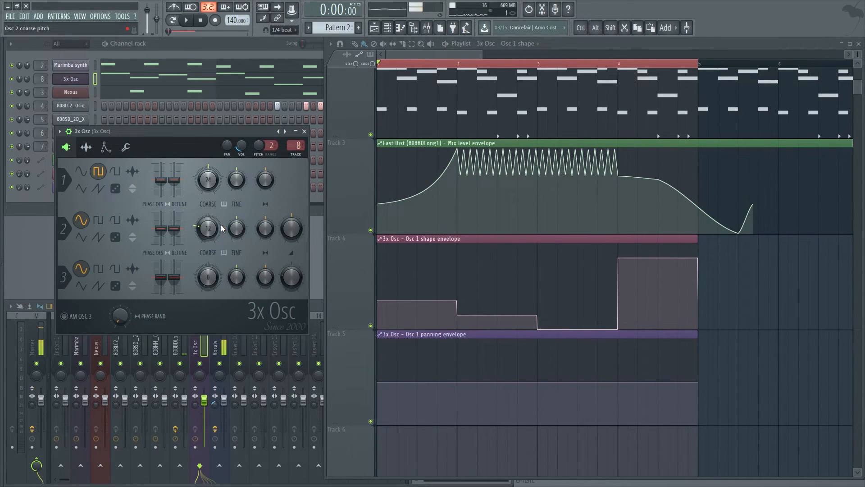
mouse_move(385, 344)
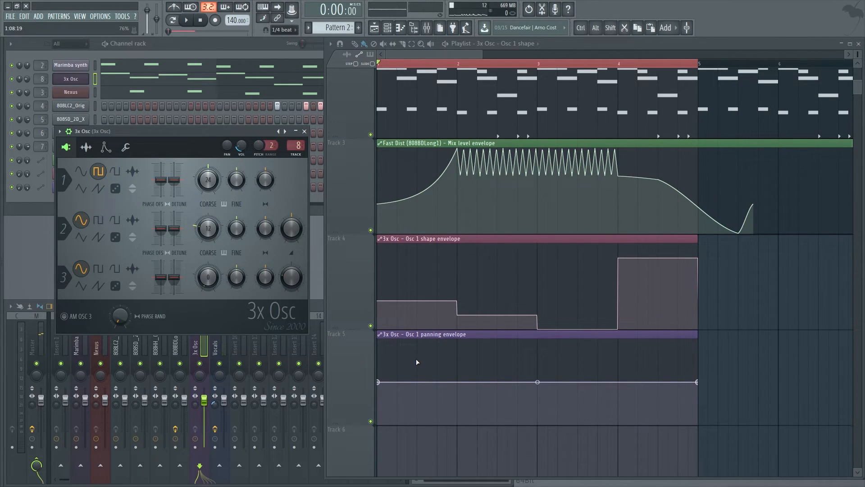
Step: Create an automation clip for the project tempo and add an envelope point at 2:05:00, raised to 100%
right_click(233, 20)
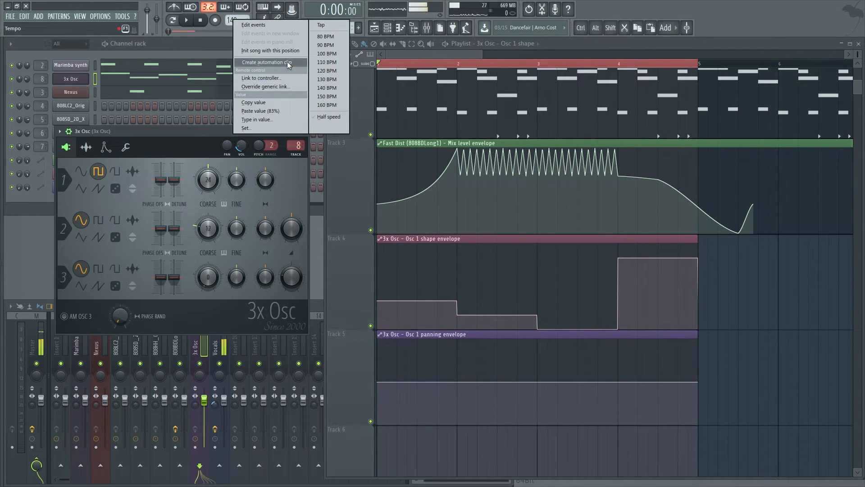
left_click(266, 62)
left_click_drag(522, 411, 477, 386)
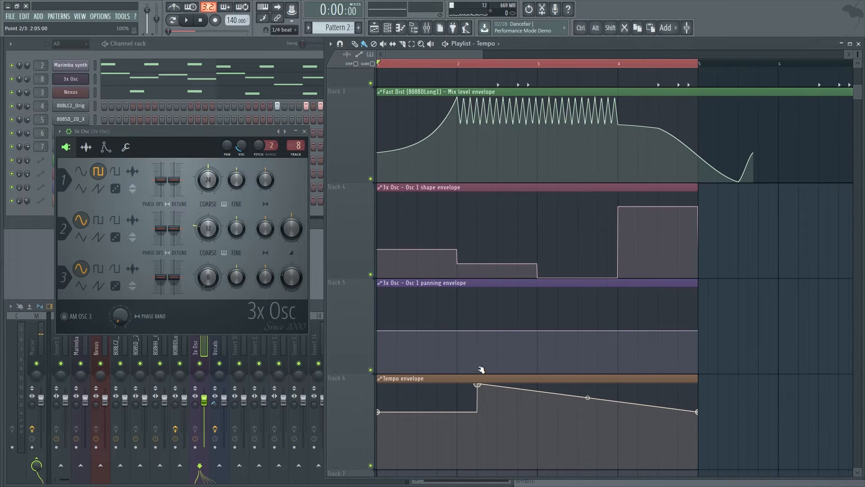
Step: Set the tempo envelope's 2:05:00 point to Smooth mode and move the last point back to just before bar 3
right_click(477, 385)
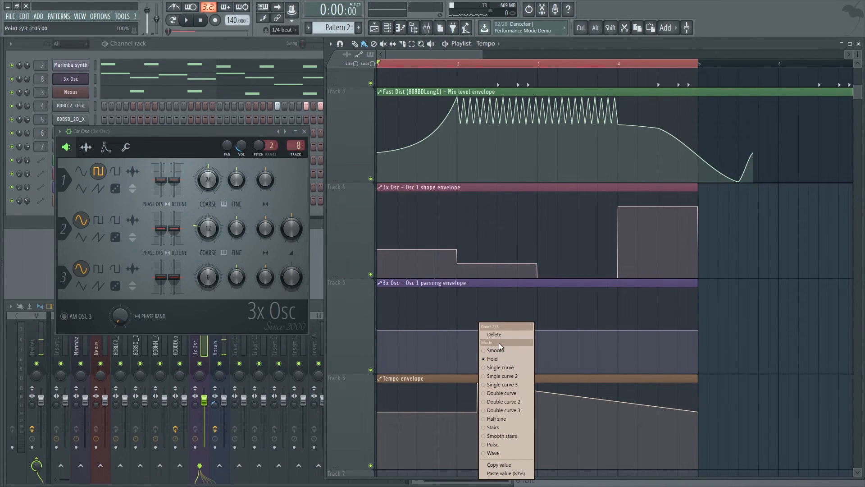
left_click(498, 351)
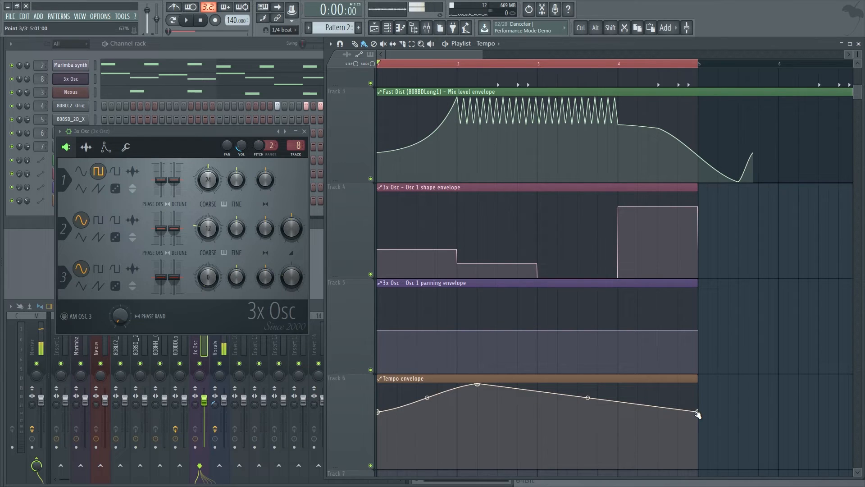
left_click_drag(698, 413, 497, 423)
left_click_drag(496, 386, 699, 394)
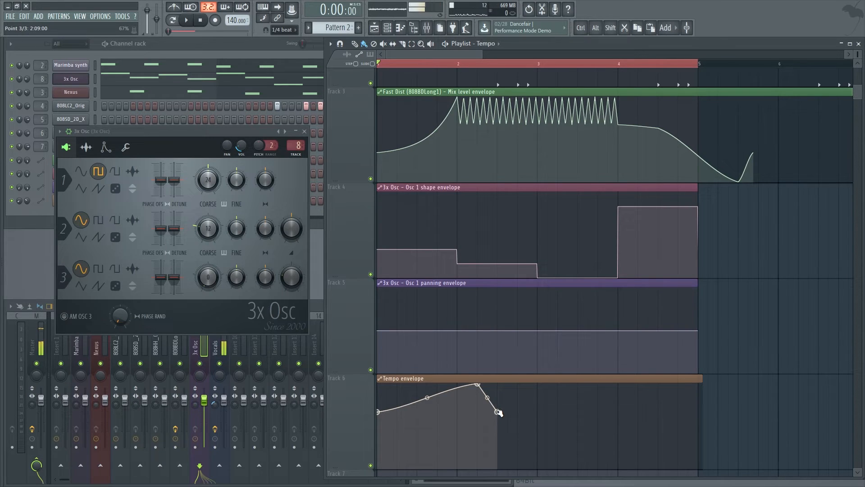
left_click_drag(498, 412, 531, 417)
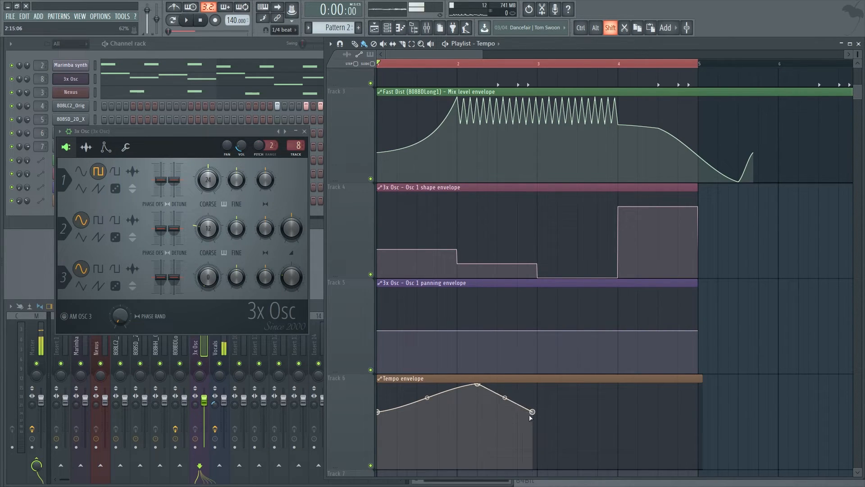
left_click(475, 382)
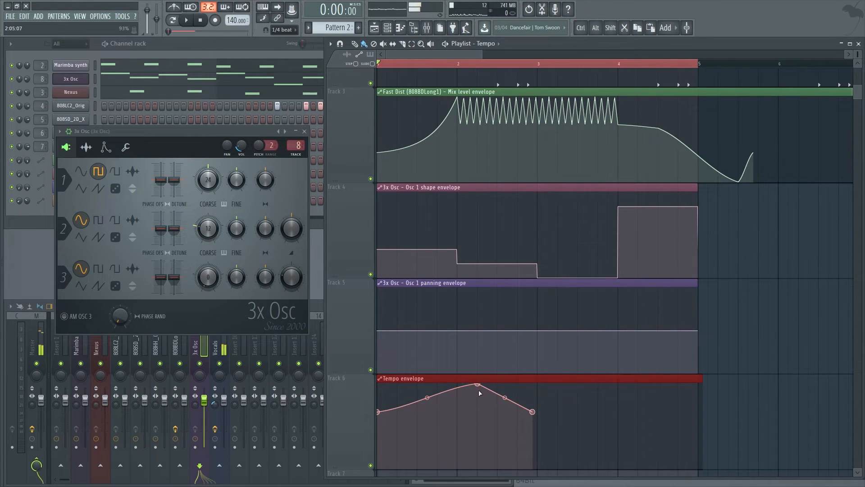
key("ctrl")
mouse_move(479, 384)
left_mouse_down()
mouse_move(446, 440)
mouse_move(411, 437)
mouse_move(389, 410)
mouse_move(421, 339)
mouse_move(448, 406)
mouse_move(452, 468)
mouse_move(473, 392)
mouse_move(460, 485)
mouse_move(479, 377)
left_mouse_up()
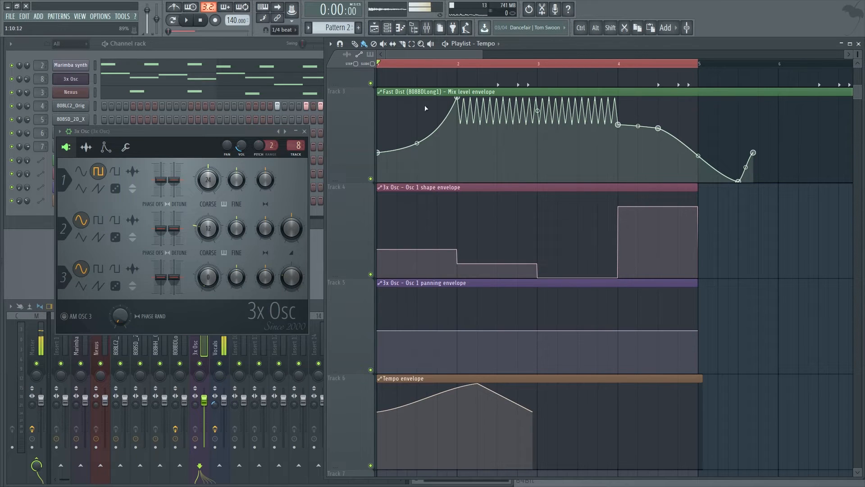
Step: Play the song from the start twice to observe the automated tempo changes, stopping playback each time
scroll(510, 283, "up", 3)
scroll(511, 282, "down", 3)
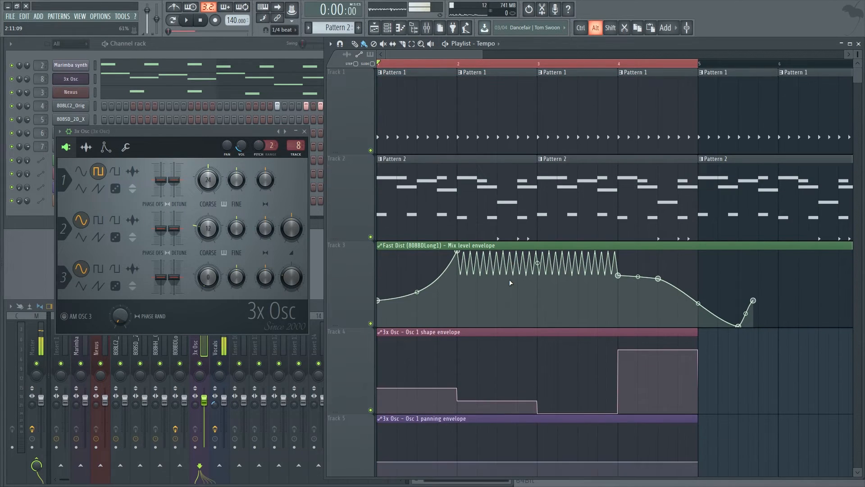
key("space")
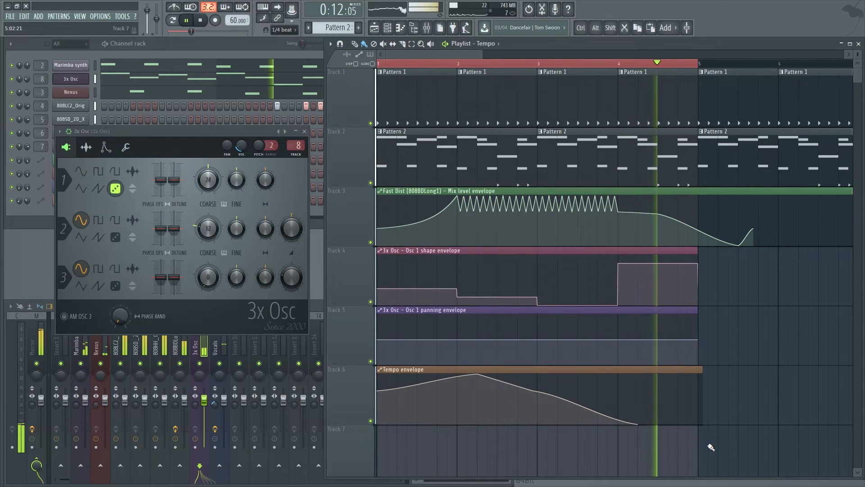
key("space")
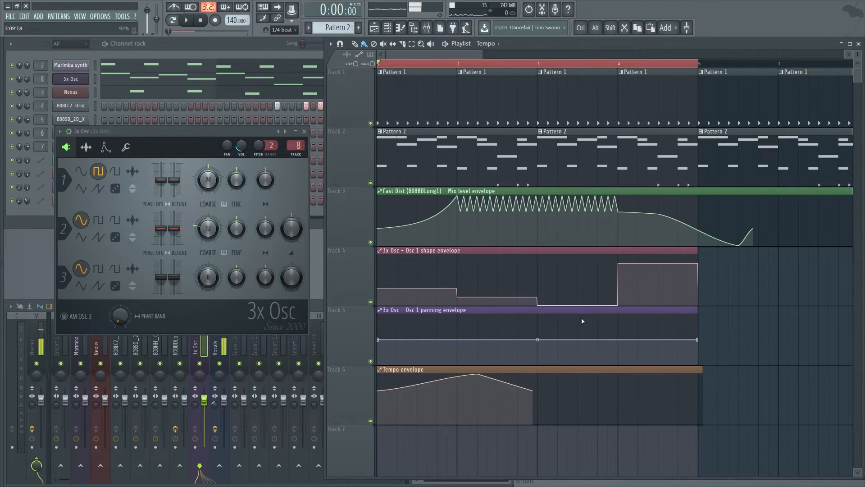
key("space")
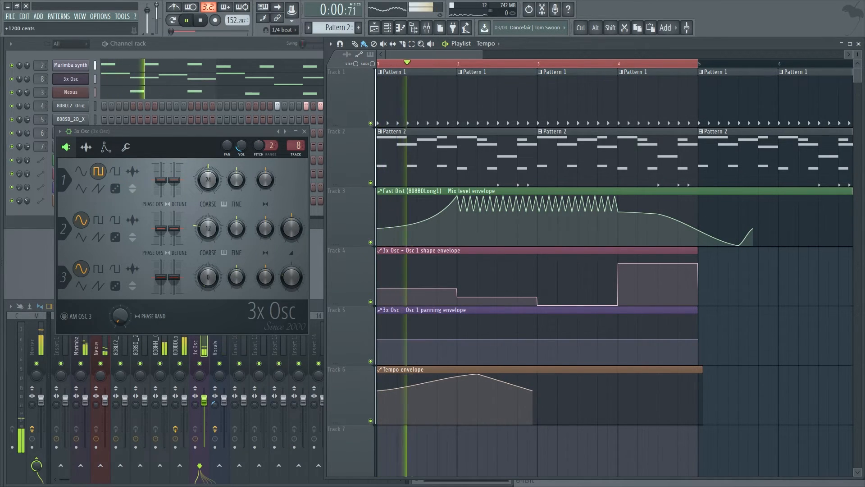
key("space")
Step: Create a master pitch automation clip and shape its envelope into alternating peaks and dips over bars 1 to 4, ending high, while the song plays
left_click_drag(158, 8, 159, 3)
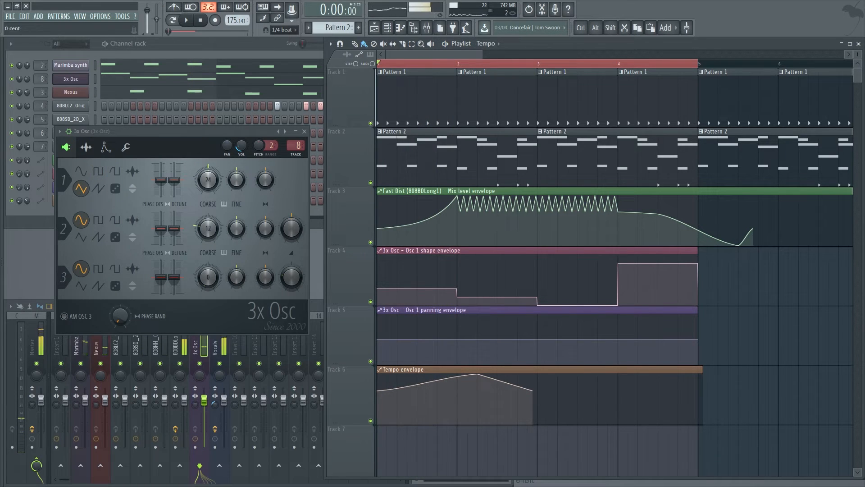
right_click(158, 26)
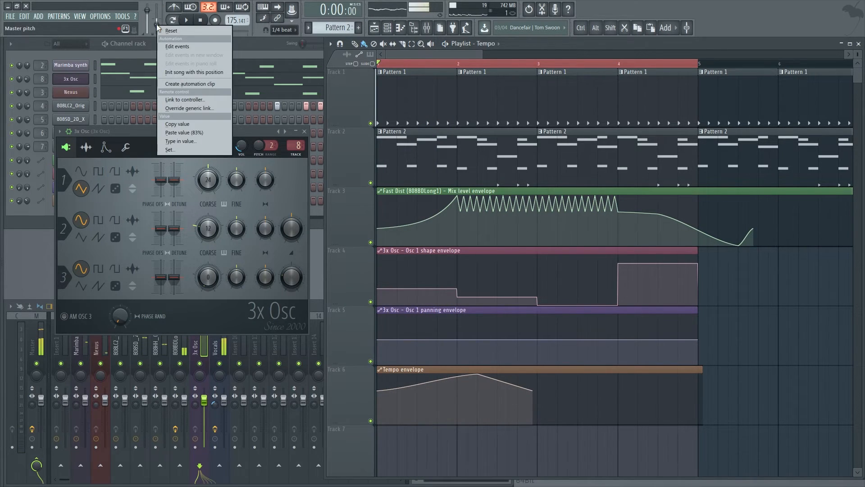
left_click(189, 82)
left_click_drag(538, 453, 447, 419)
key("space")
left_click_drag(497, 434, 522, 468)
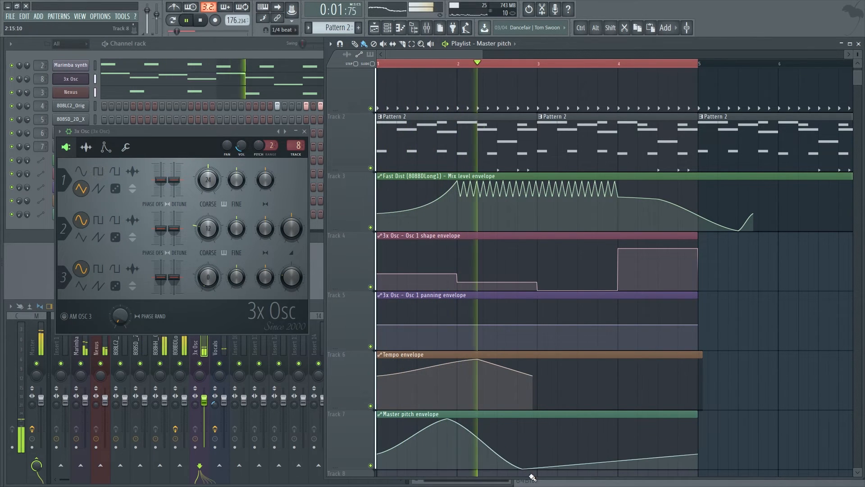
left_click_drag(571, 448, 573, 419)
left_click_drag(605, 460, 658, 464)
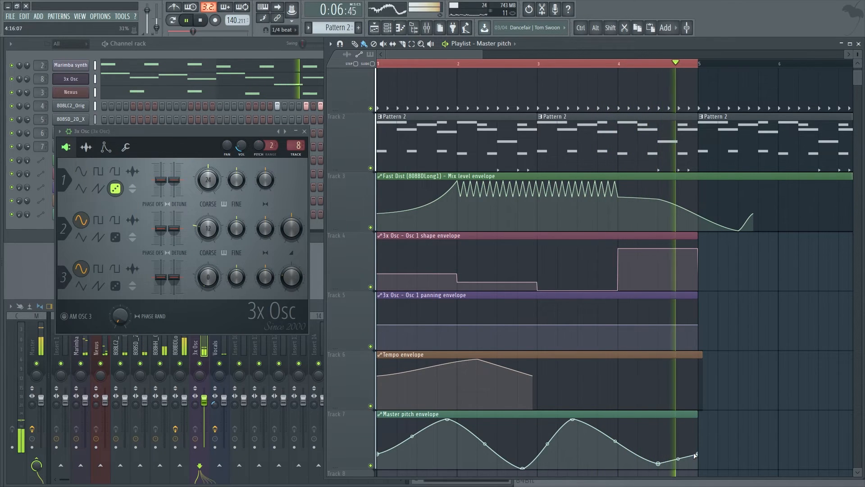
left_click_drag(697, 454, 702, 419)
Step: Stop playback and delete the master pitch and tempo automation clips from the playlist
key("space")
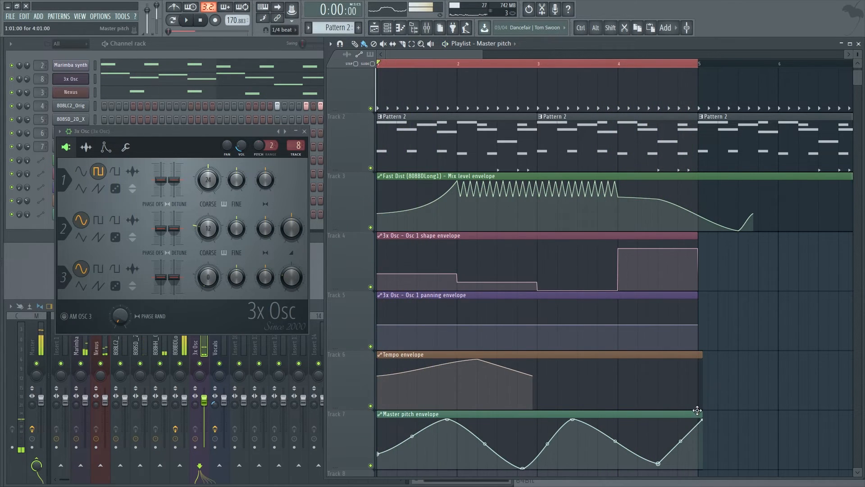
right_click(690, 431)
right_click(624, 401)
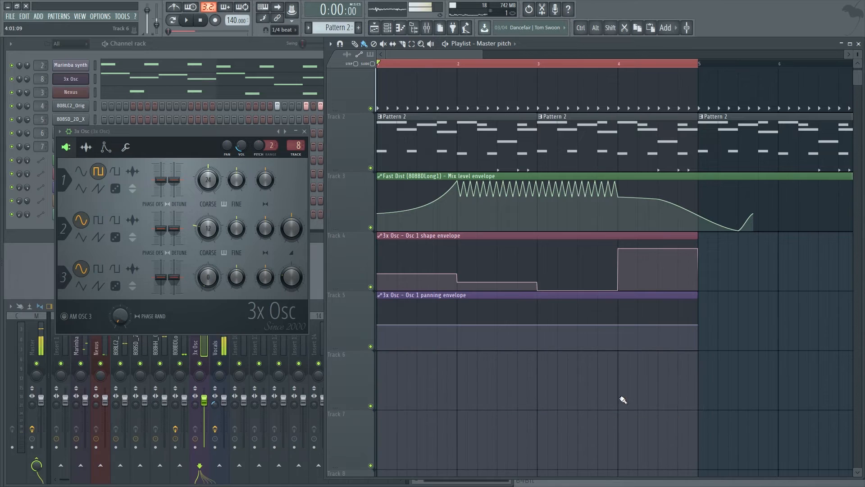
Step: Add a low point in mid bar 1 and a high point at bar 3 to the Osc 1 panning envelope, and play the song to check it
left_click_drag(417, 339, 414, 356)
left_click_drag(444, 315, 540, 290)
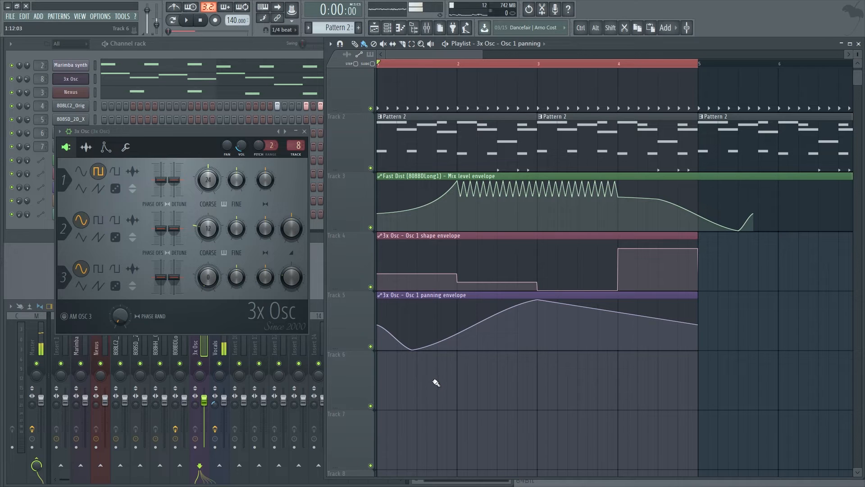
key("space")
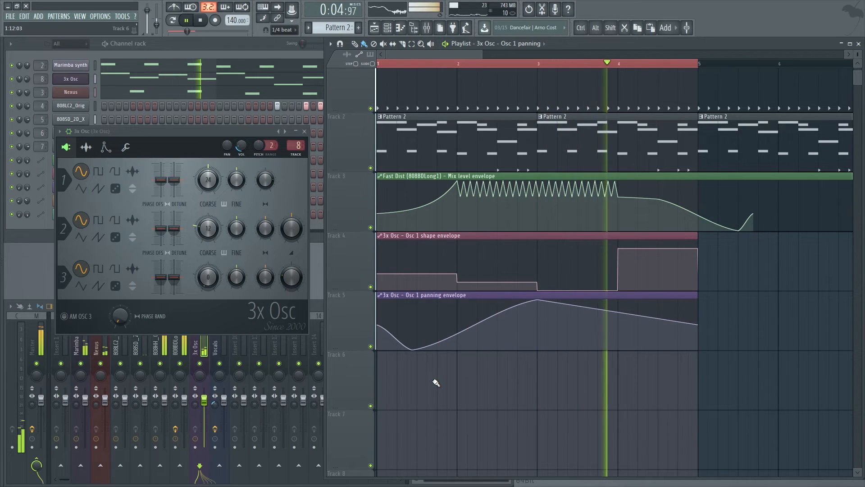
key("space")
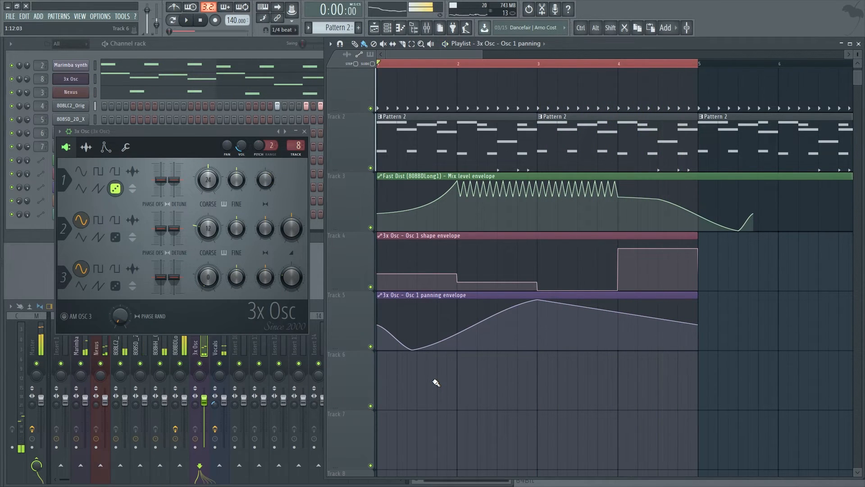
key("space")
key("space")
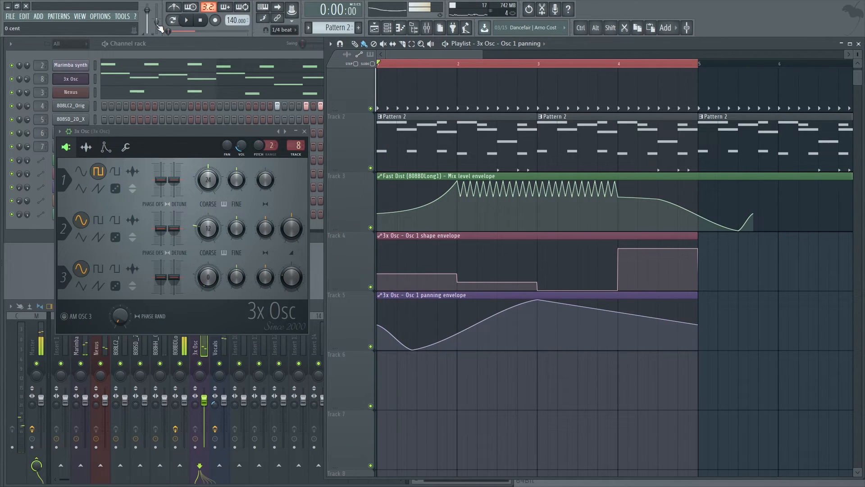
key("space")
key("space")
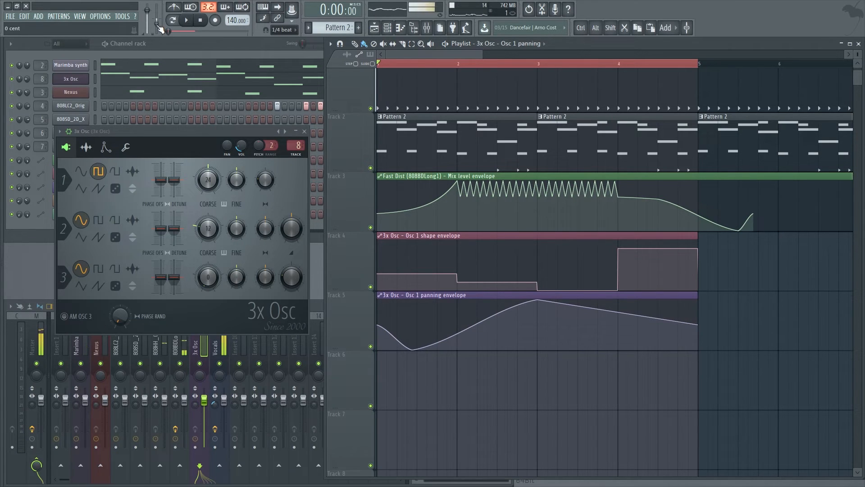
Step: Initialize the song with the current master pitch position of 0 cents and test it with a short playback from the start
right_click(157, 21)
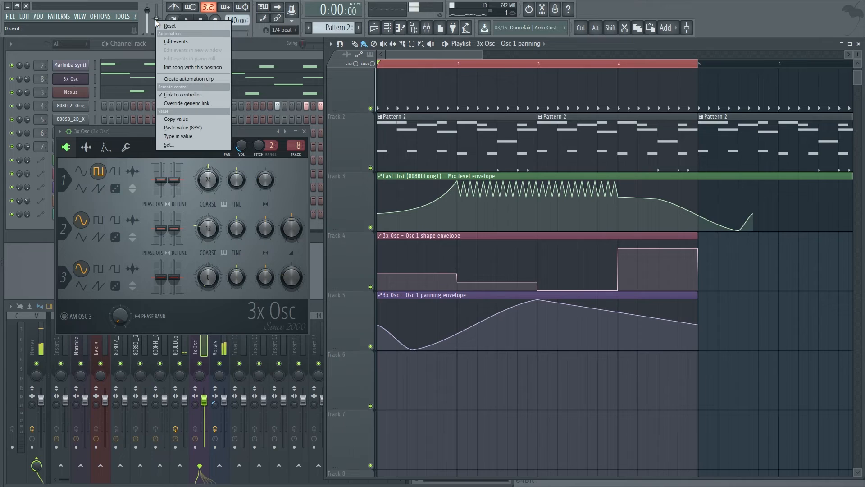
left_click(198, 66)
key("space")
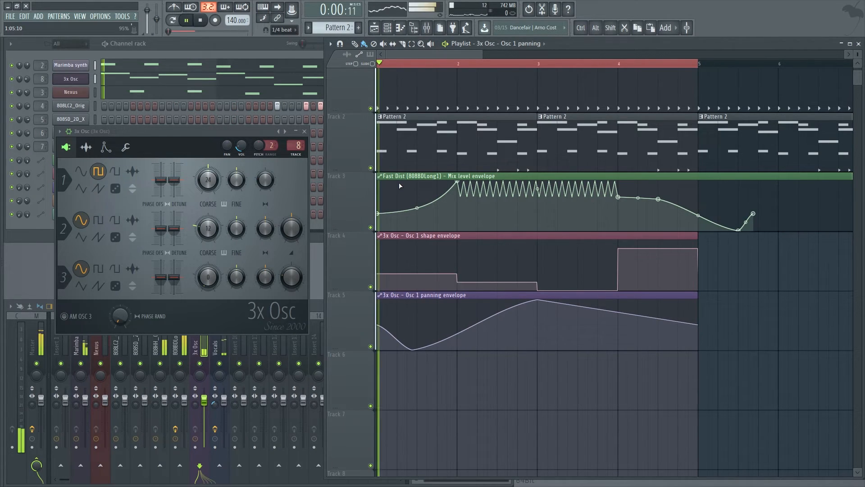
key("space")
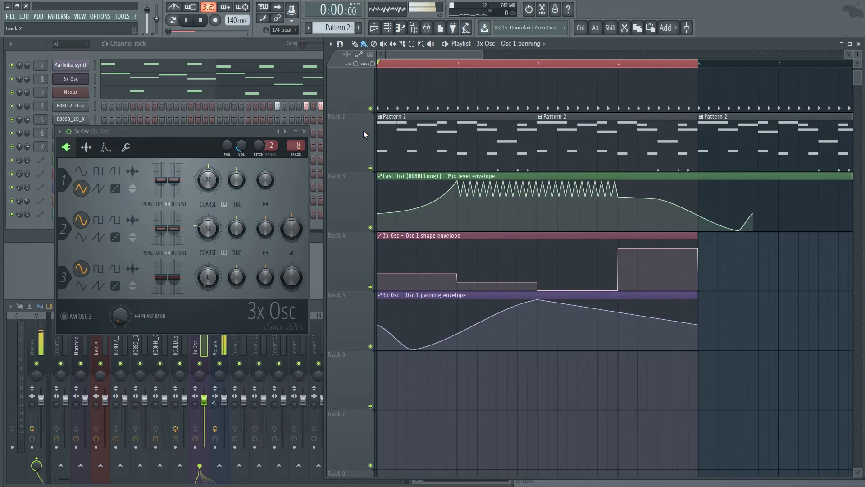
left_click(304, 131)
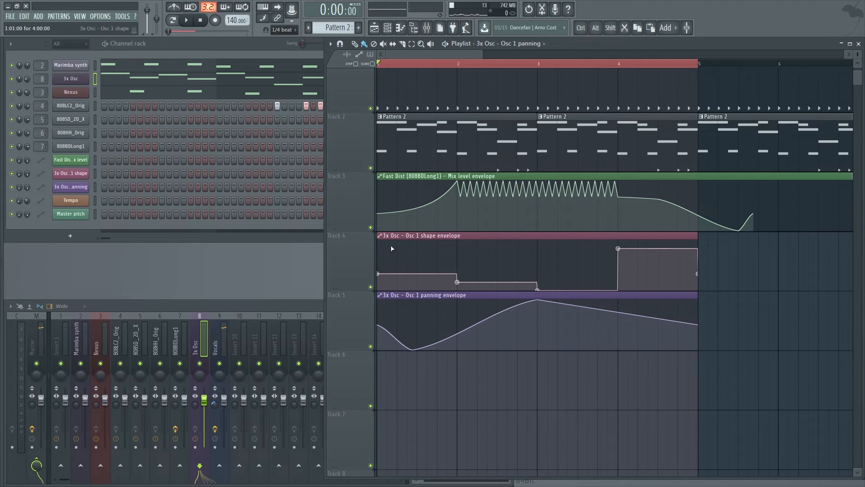
Step: Create a new empty pattern and set the global snap to (none)
left_click(359, 28)
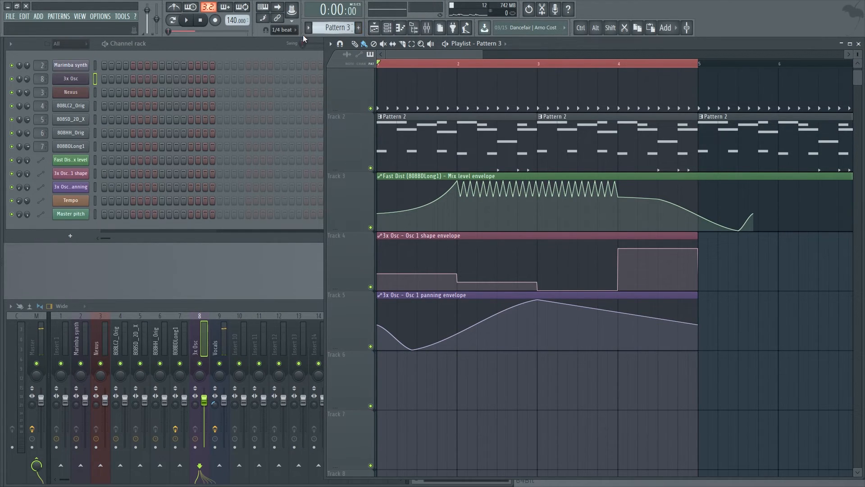
left_click(288, 30)
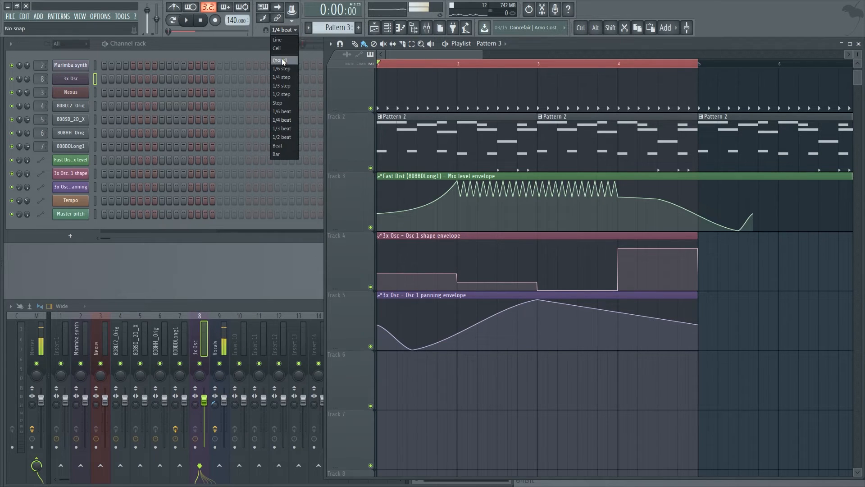
left_click(282, 59)
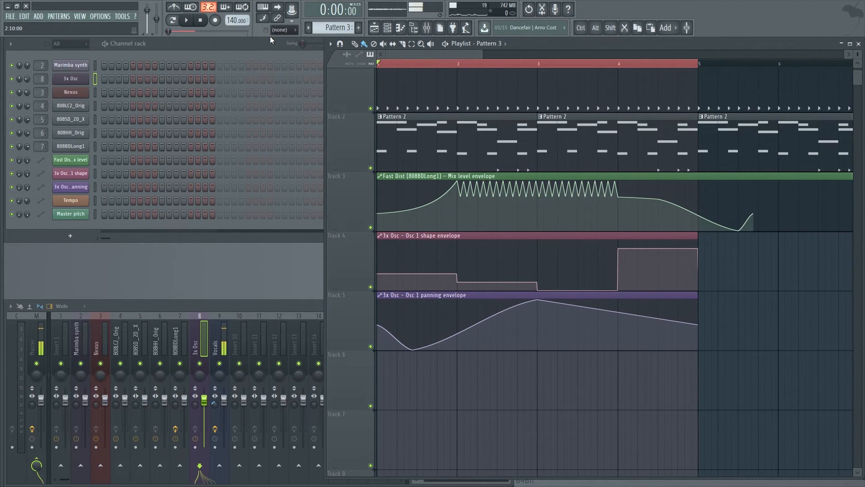
Step: Arm recording and check the Automation option in the recording filter
left_click(215, 23)
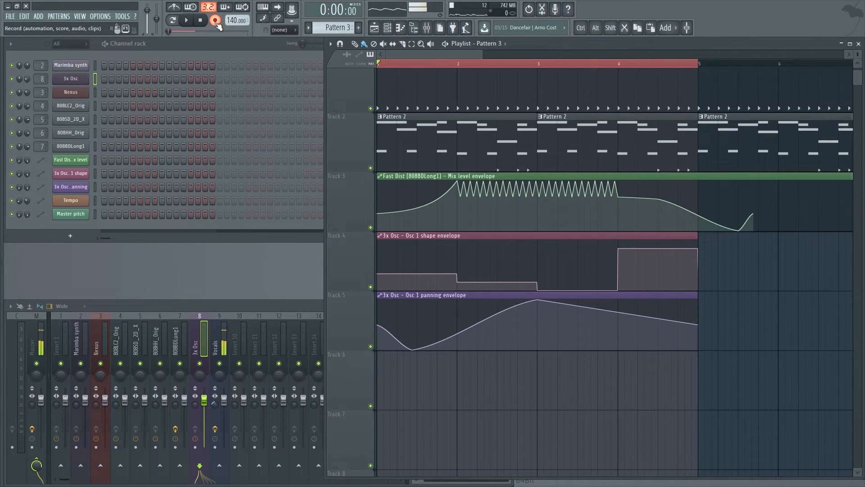
right_click(216, 24)
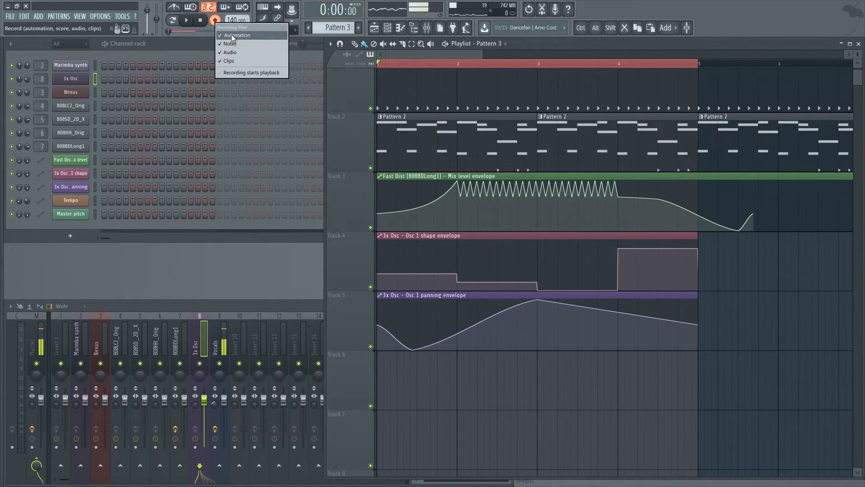
left_click(231, 35)
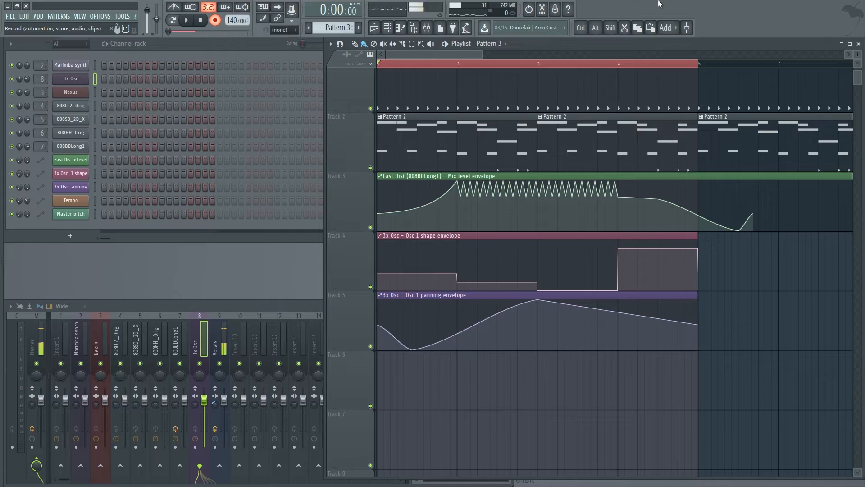
Step: Clear the time selection over bars 1 to 4 and select the Marimba synth mixer track
left_click(395, 63)
left_click(379, 63)
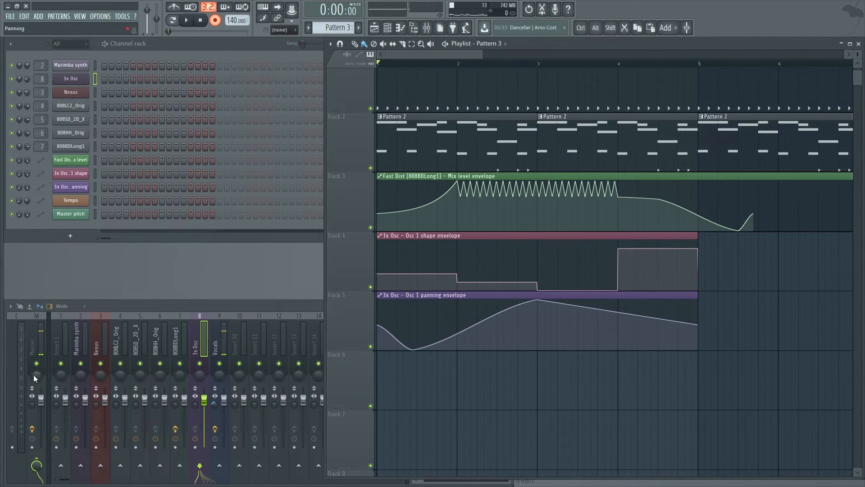
left_click(81, 343)
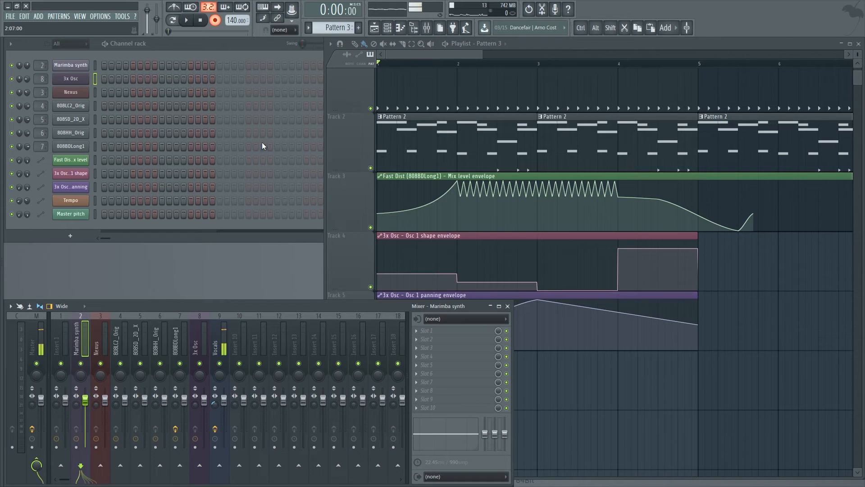
Step: Play the song while muting and unmuting the Marimba synth mixer track to hear its part, and stop playback
key("space")
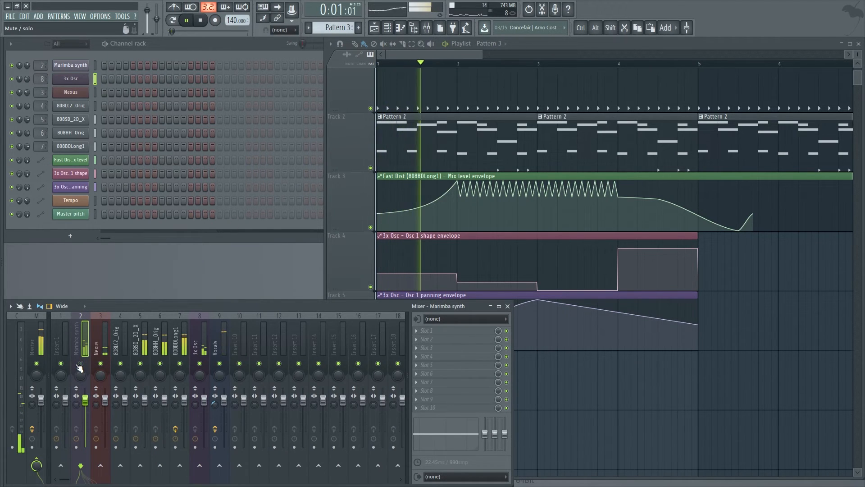
left_click(81, 363)
key("space")
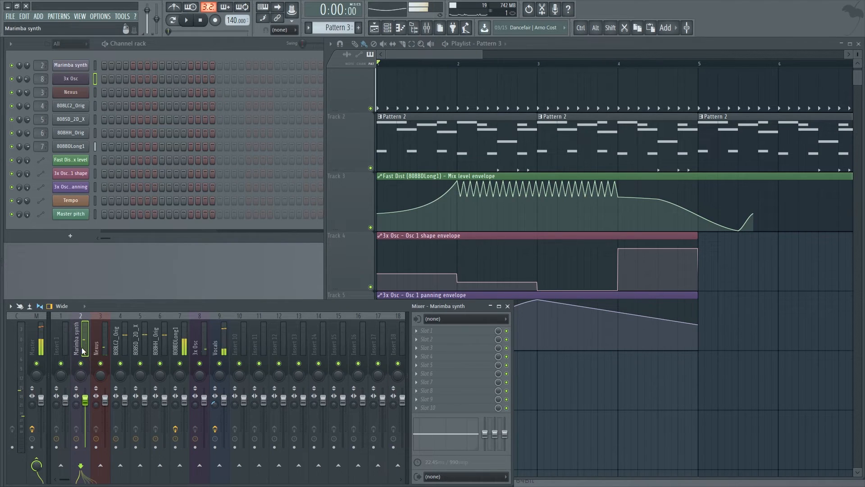
Step: Arm recording and record live volume, panning and stereo separation moves on the Marimba synth mixer track during playback, and stop
left_click(26, 64)
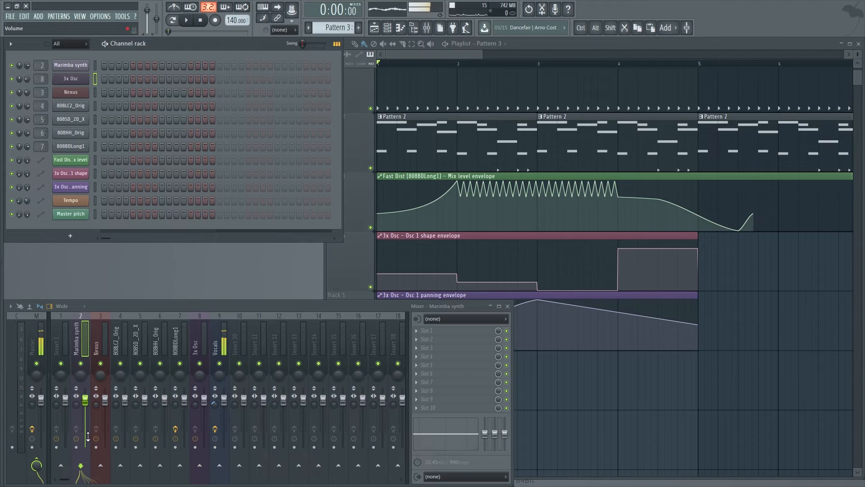
key("r")
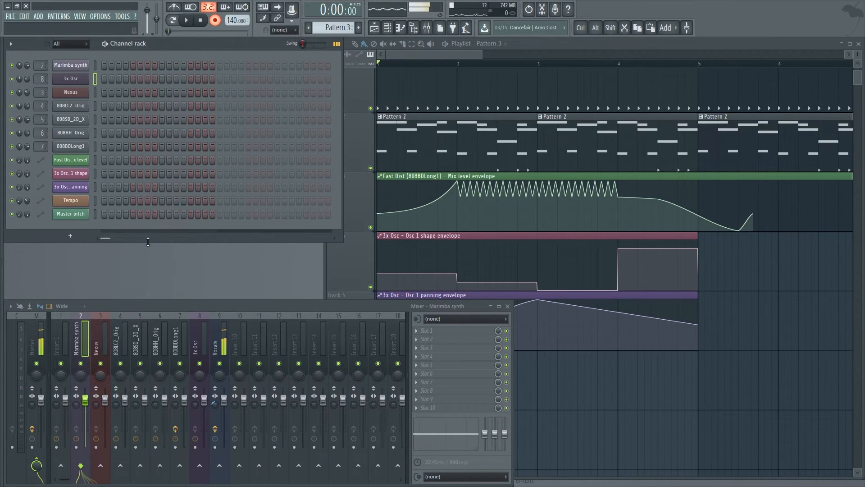
key("space")
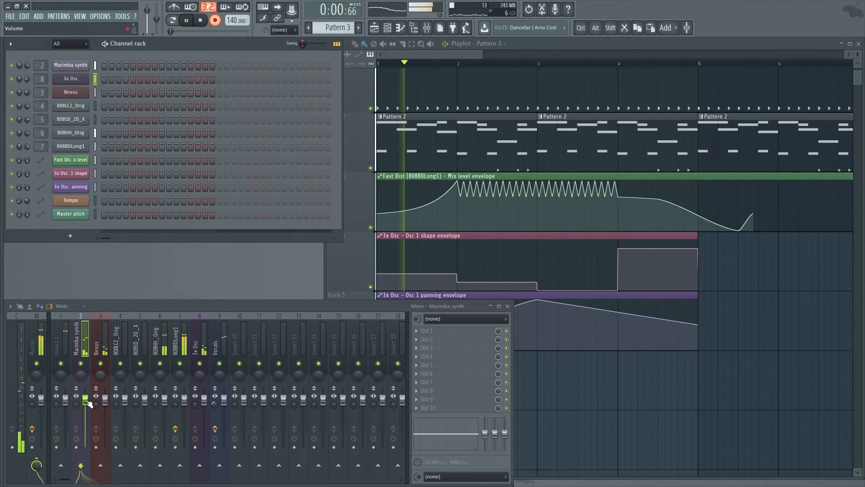
mouse_move(85, 399)
left_mouse_down()
mouse_move(85, 388)
mouse_move(85, 431)
mouse_move(85, 408)
left_mouse_up()
mouse_move(81, 375)
left_mouse_down()
mouse_move(81, 387)
mouse_move(81, 360)
left_mouse_up()
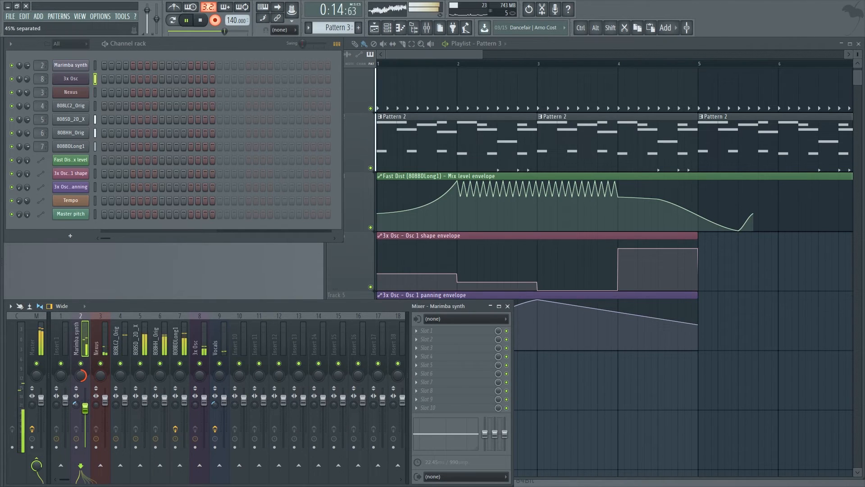
left_click_drag(77, 405, 76, 404)
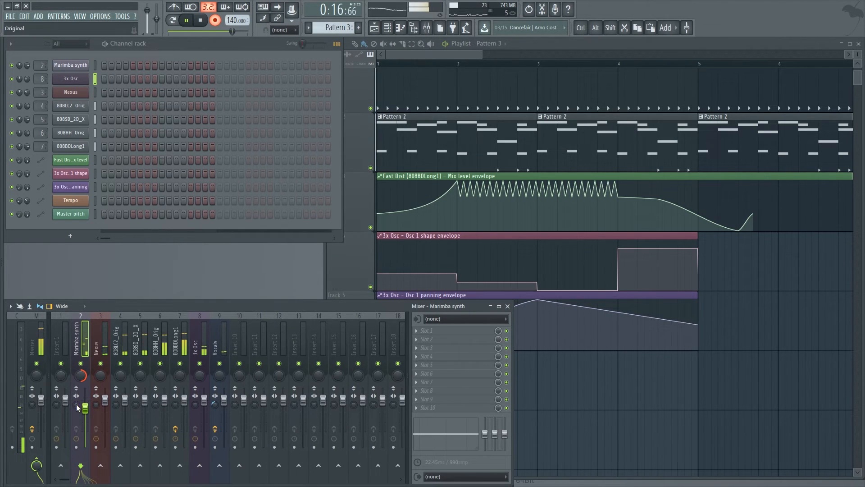
key("space")
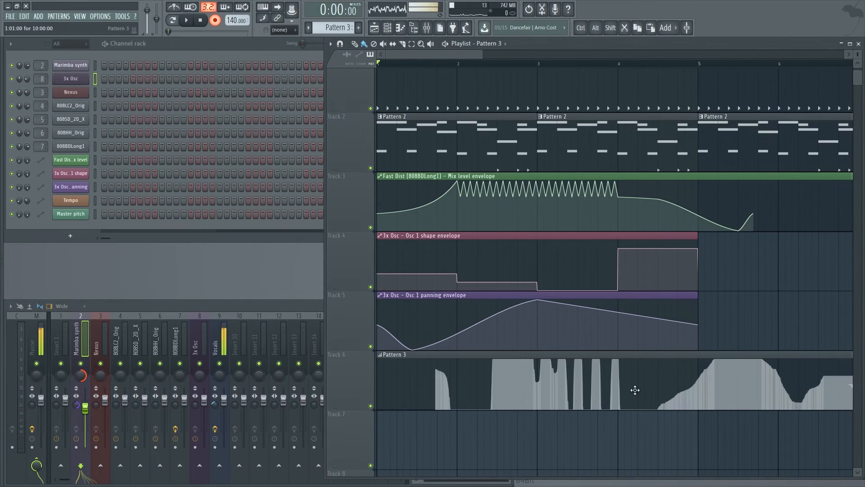
Step: Open the recorded Marimba synth volume events of the Pattern 3 clip to examine them, and return to the Playlist
scroll(503, 404, "up", 3, "alt")
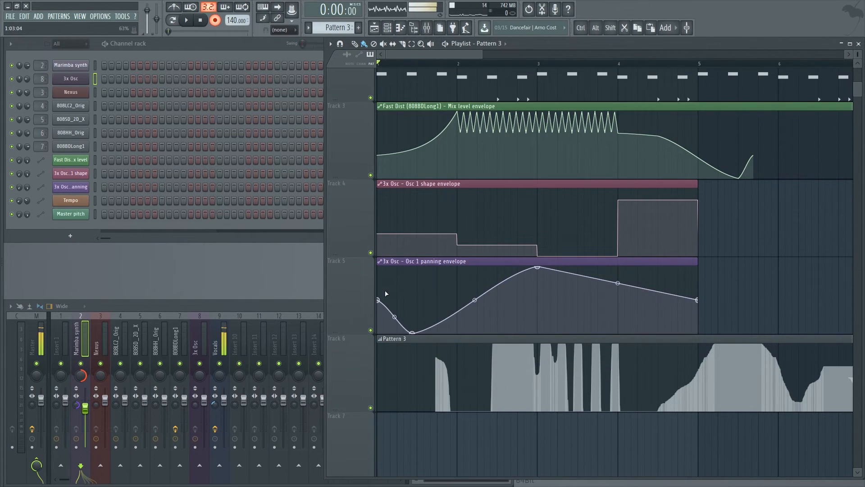
double_click(472, 370)
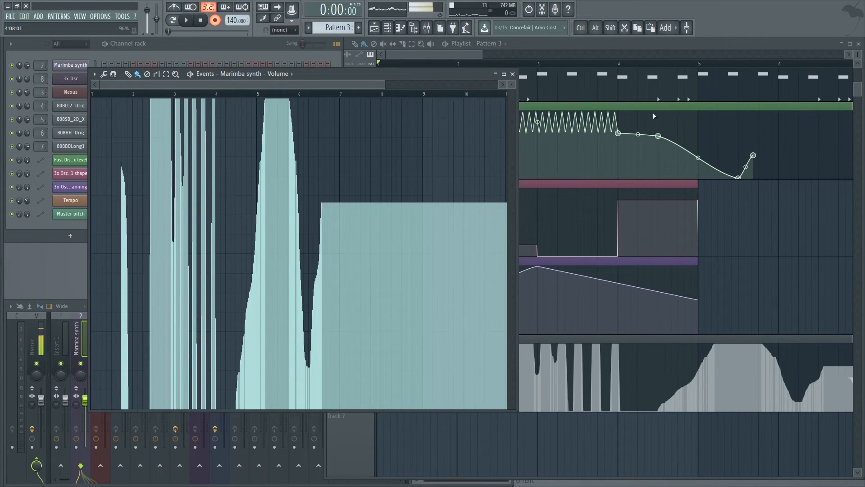
left_click(748, 163)
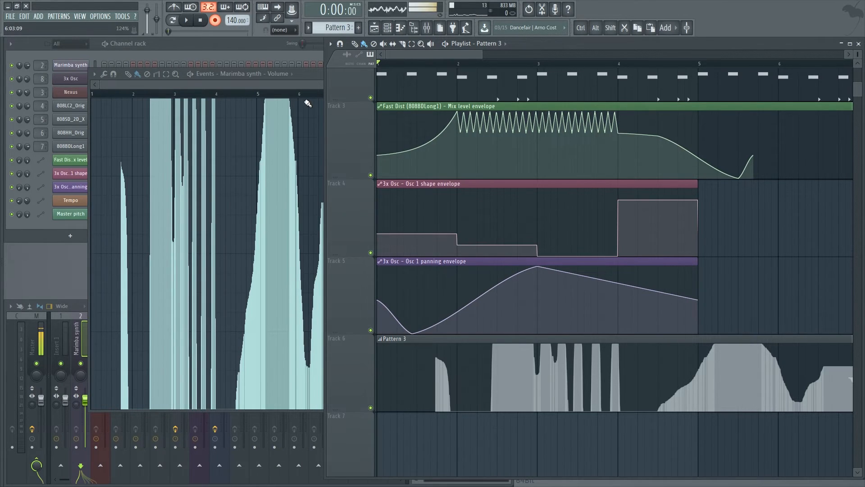
Step: Convert the recorded Marimba synth volume, panning and stereo separation events to automation clips on Track 6, and remove the leftover Pattern 3 clip
left_click(306, 86)
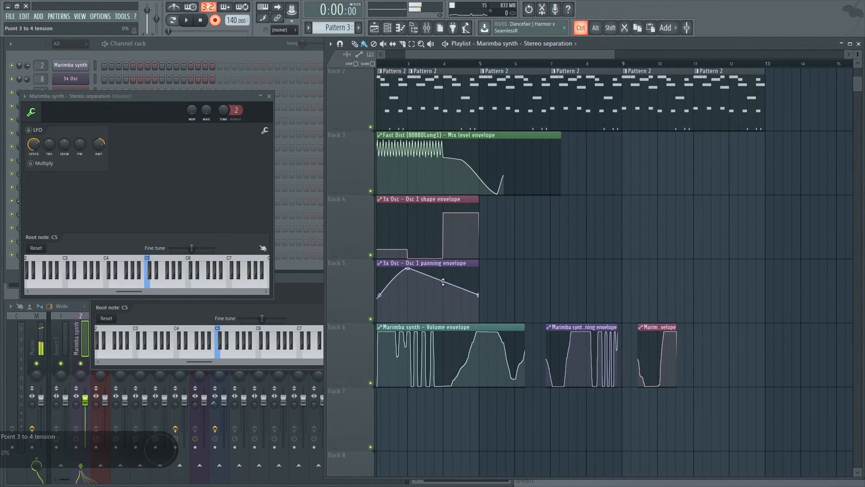
scroll(589, 315, "up", 2)
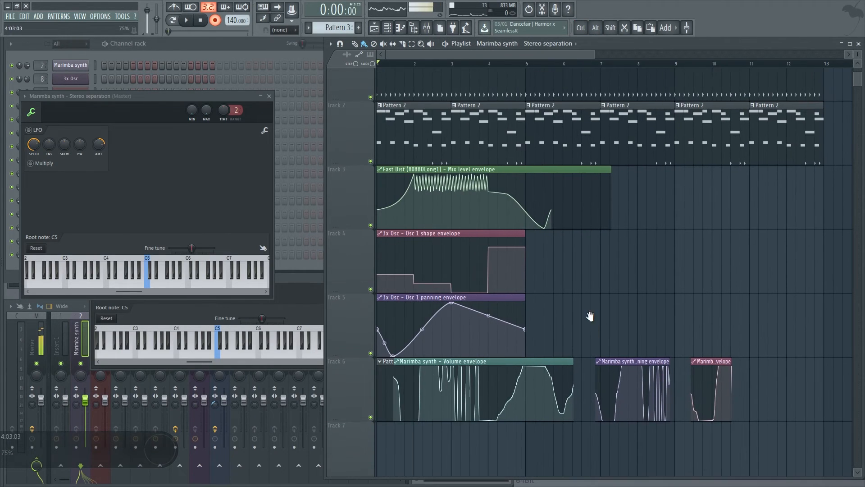
mouse_move(466, 395)
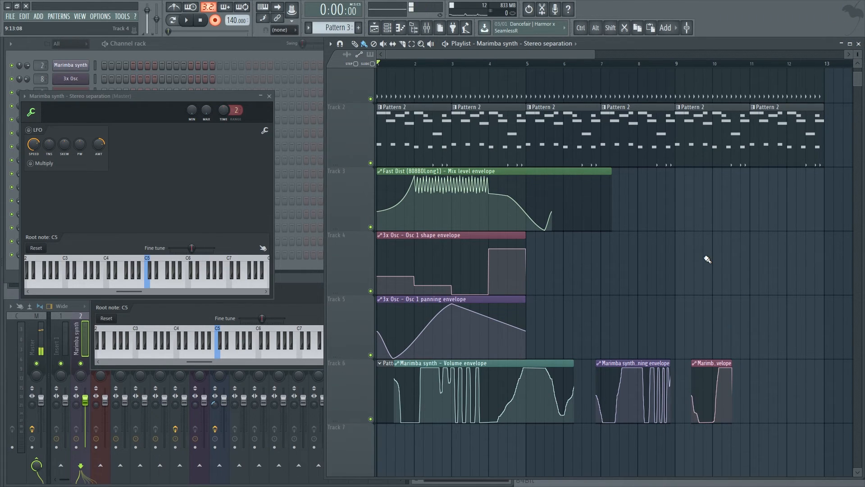
key("ctrl+z")
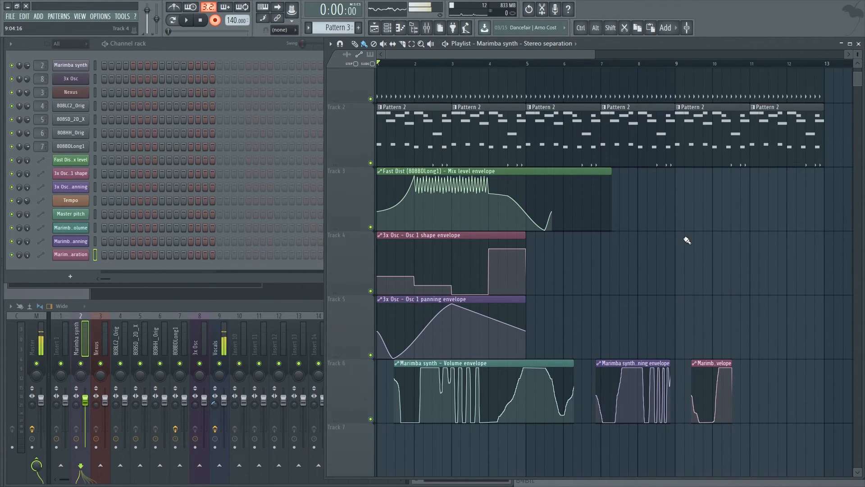
Step: Disarm recording and play the song to hear the Marimba synth automation clips, and stop playback
key("r")
key("space")
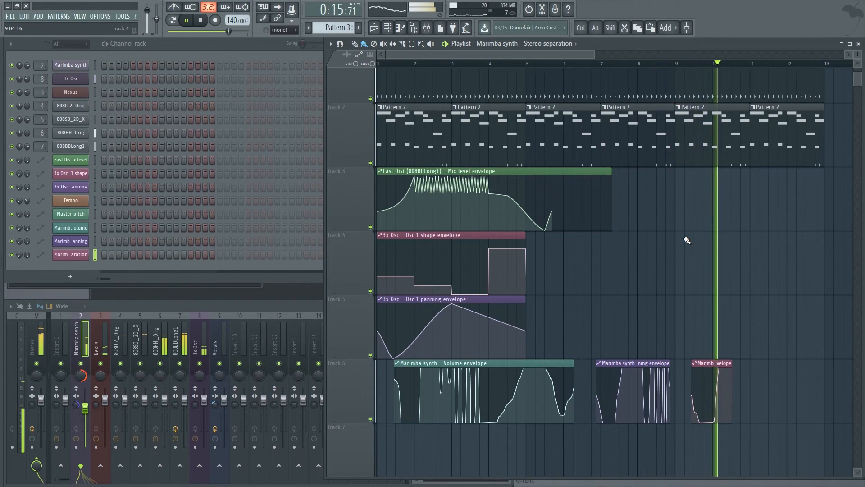
key("space")
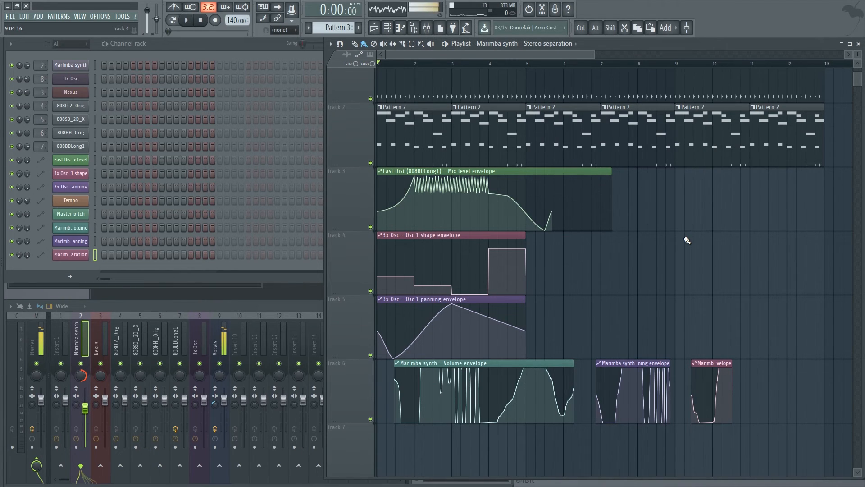
Step: Open the Nexus plugin from the Channel rack and place its window where the delay controls are accessible
scroll(677, 254, "down", 5, "alt")
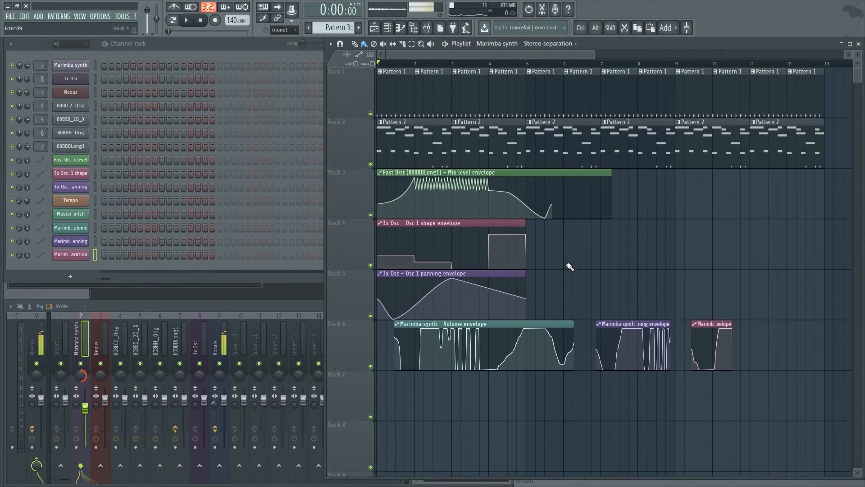
scroll(490, 287, "up", 3, "alt")
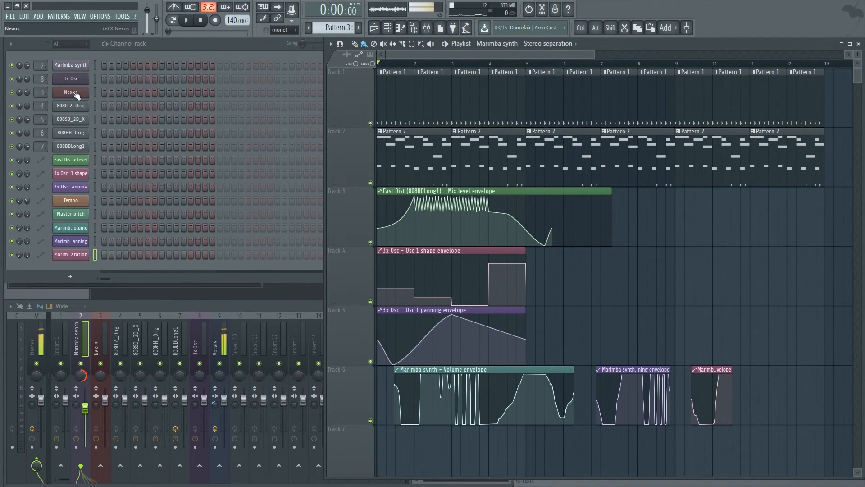
left_click(76, 93)
left_click_drag(90, 106, 182, 75)
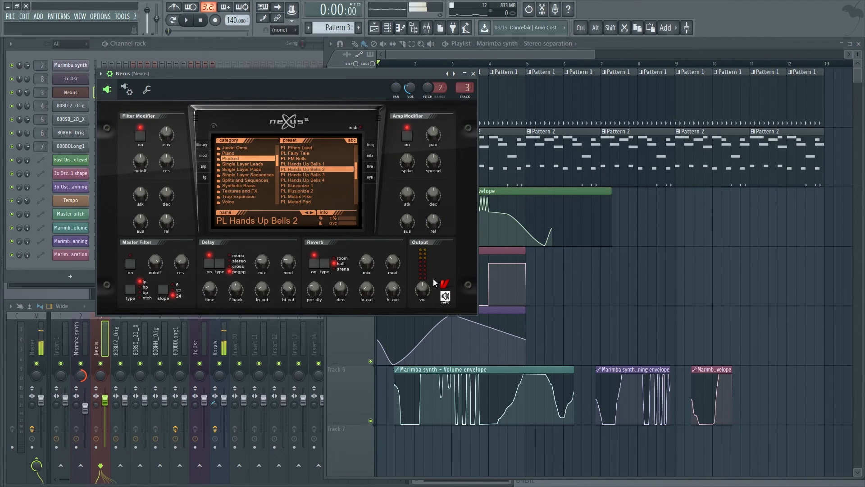
mouse_move(424, 299)
mouse_move(265, 269)
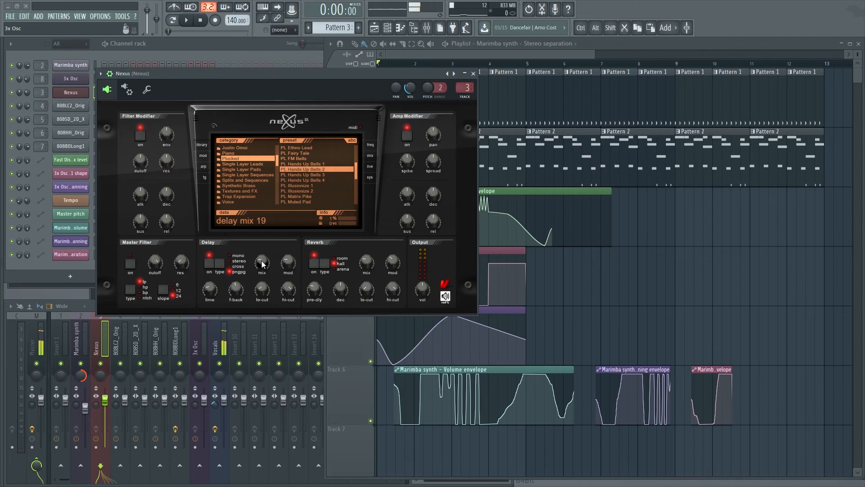
Step: Tweak the Nexus delay mix to 27 and create an automation clip for this last tweaked parameter
left_click_drag(261, 260, 261, 254)
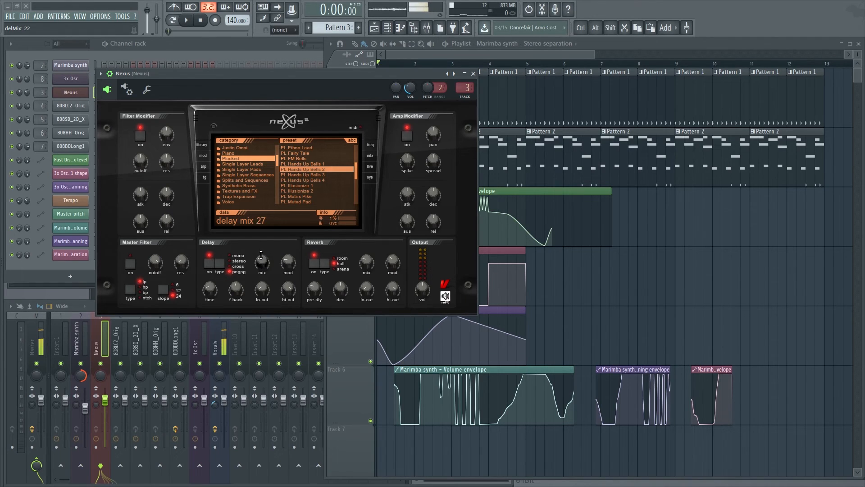
left_click(294, 19)
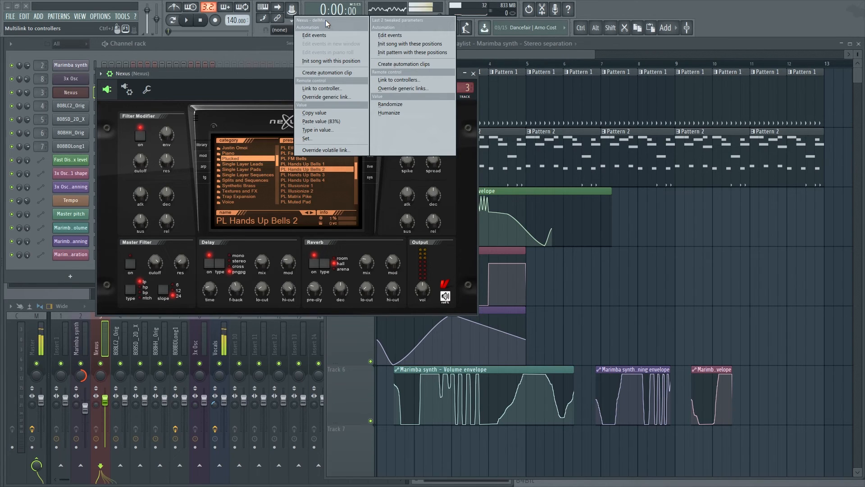
left_click(334, 73)
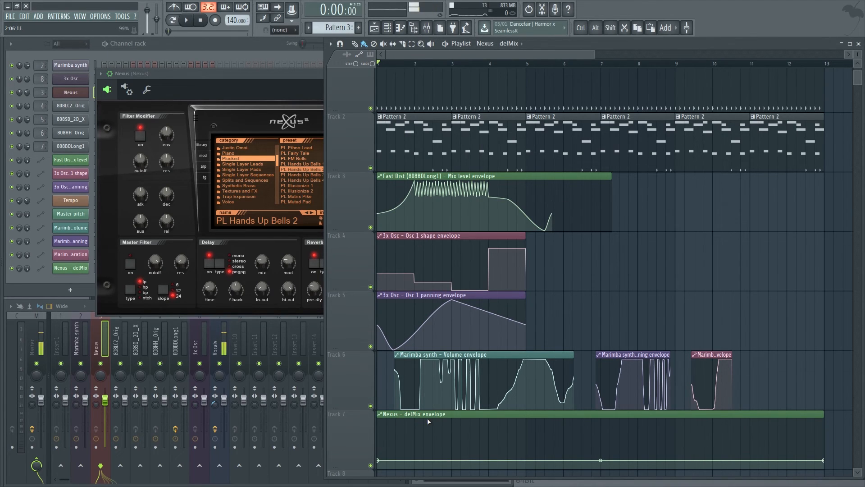
Step: Shape the Nexus delMix envelope on Track 7 with alternating peaks and dips over bars 1 to 4
left_click_drag(418, 457, 411, 419)
left_click_drag(450, 464, 435, 430)
left_click(450, 464)
left_click_drag(452, 465, 469, 419)
left_click(493, 450)
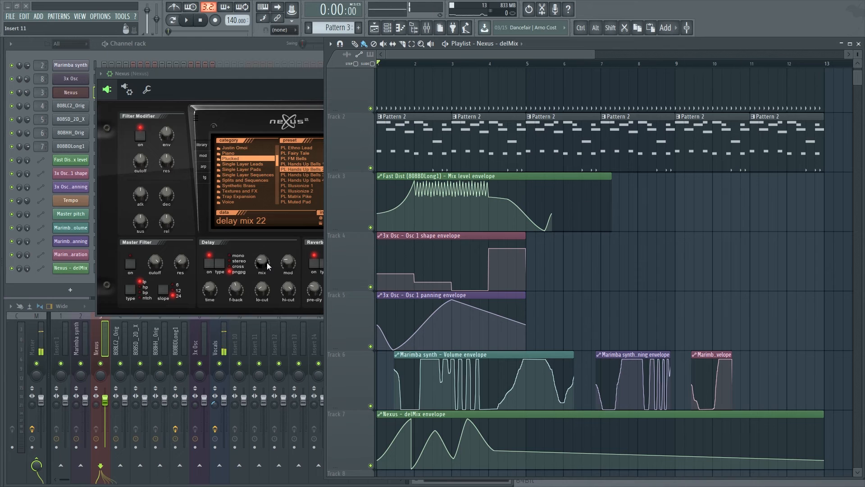
Step: Reposition the Nexus window and play the song to check the delay mix automation, and stop playback
left_click_drag(297, 75, 261, 79)
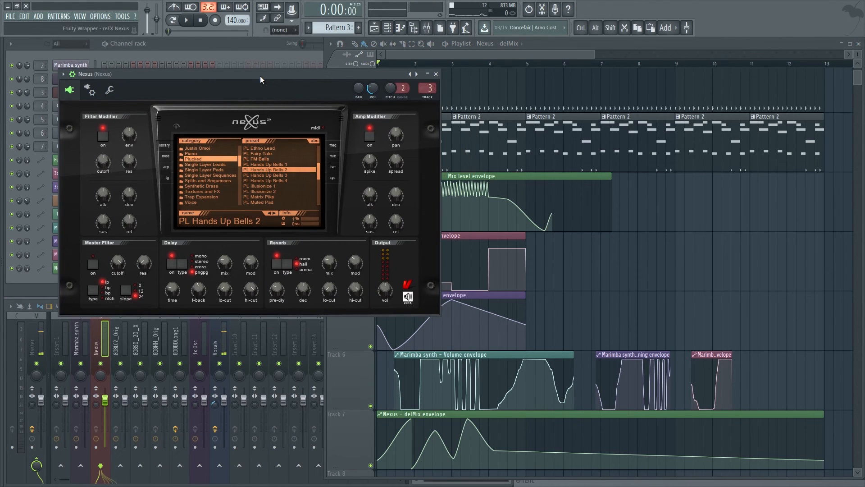
key("space")
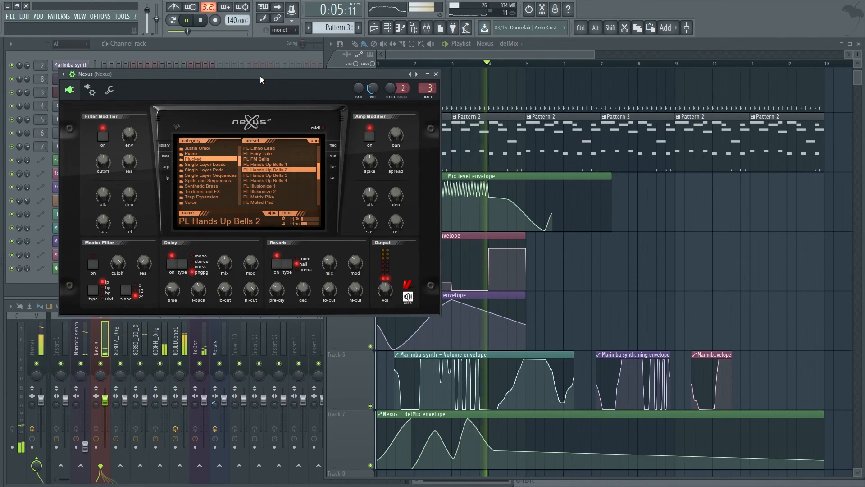
key("space")
Step: Raise the Nexus delMix envelope to its maximum from bar 4 to bar 7, and play the song from around bar 4
left_click_drag(494, 450, 600, 394)
left_click(507, 57)
key("space")
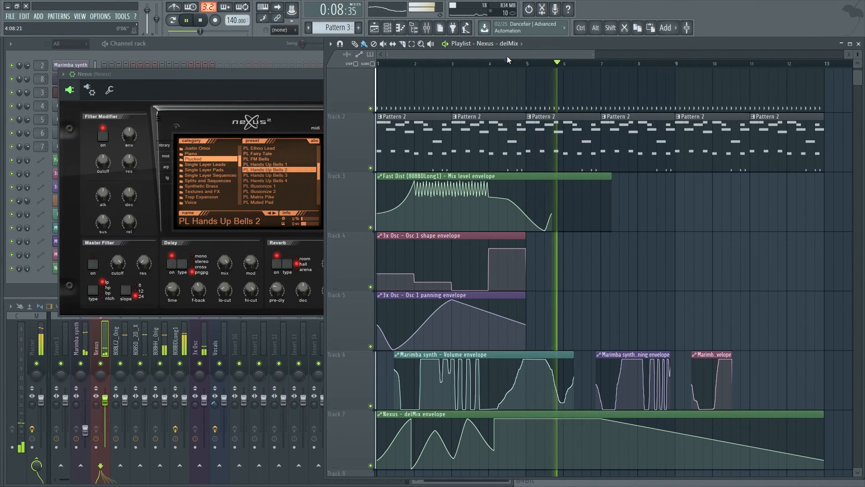
key("space")
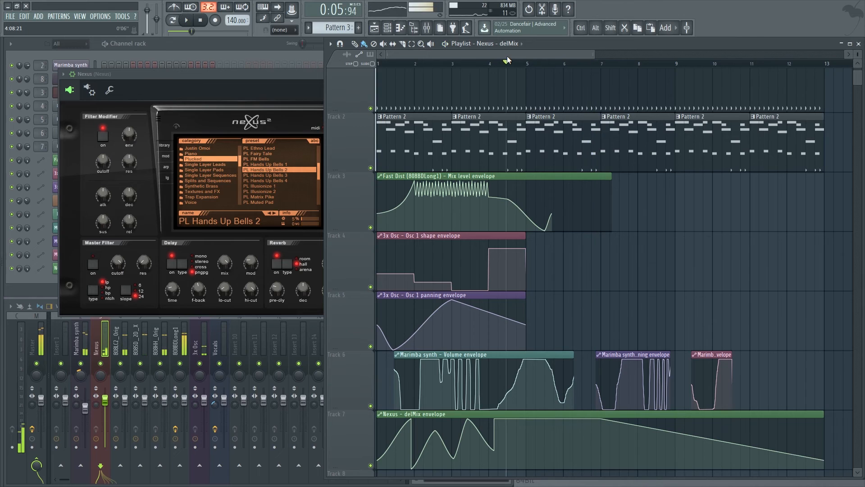
Step: Move the Nexus window clear of the Channel rack and make an editor thumbnail of the plugin
left_click_drag(291, 78, 363, 74)
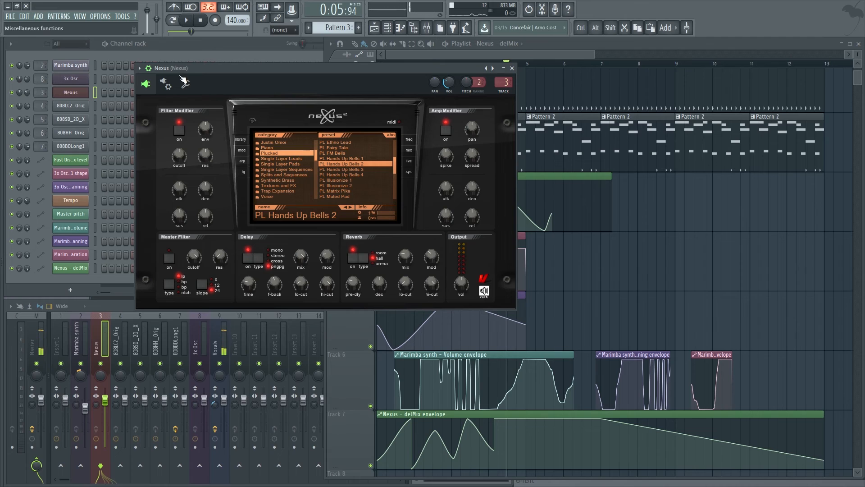
left_click_drag(212, 69, 327, 43)
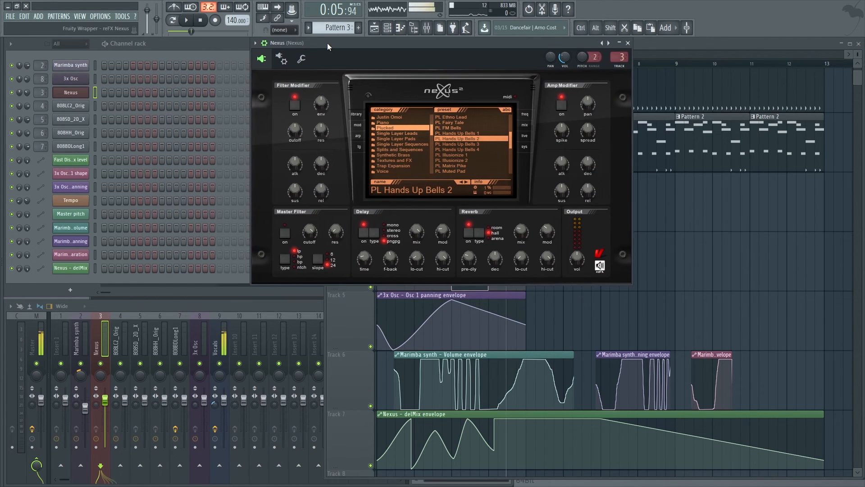
left_click(255, 43)
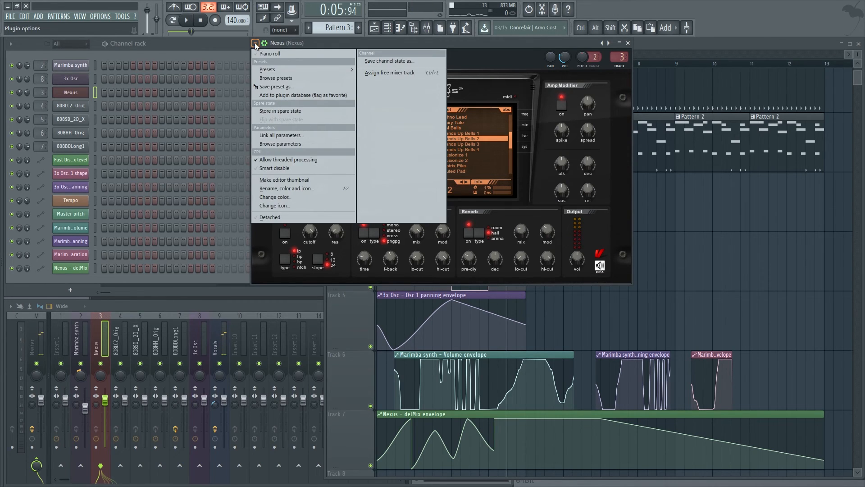
left_click(301, 180)
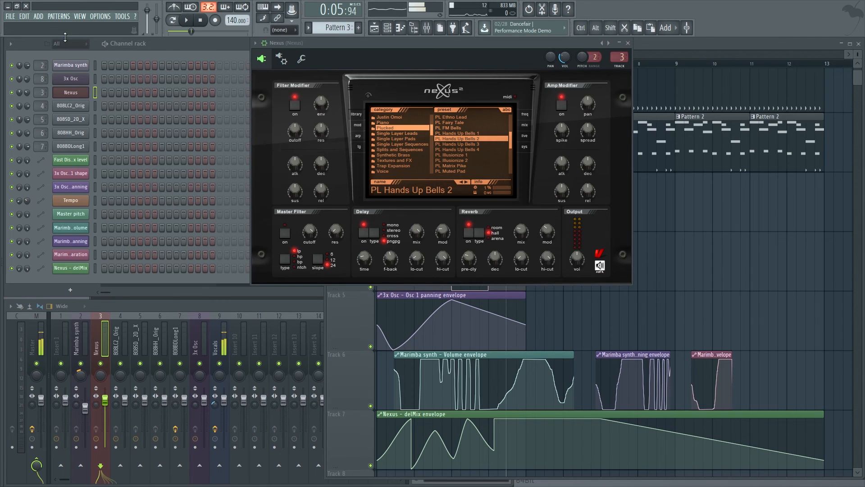
Step: Show the Browser and examine the plugin thumbnails among the current project's generators
key("alt+F8")
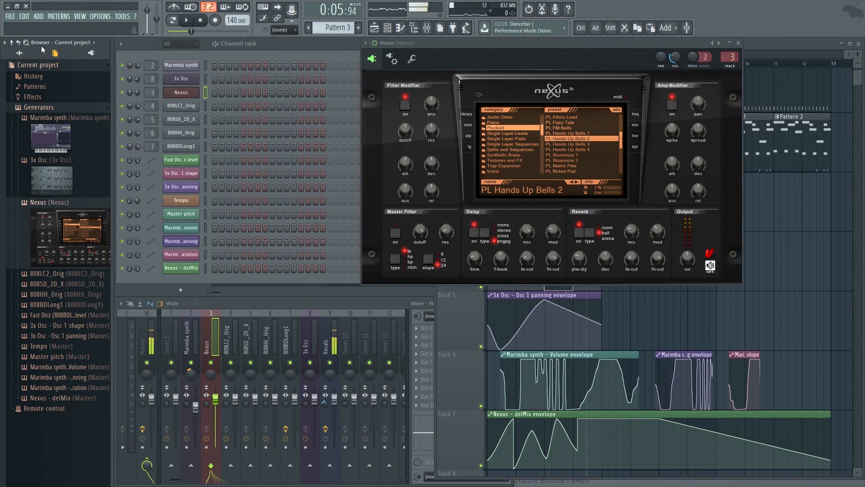
left_click(80, 16)
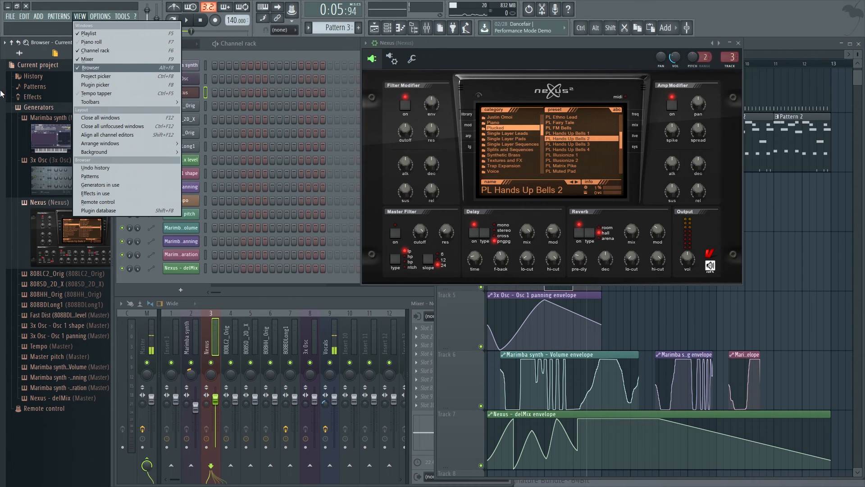
left_click(26, 447)
mouse_move(45, 230)
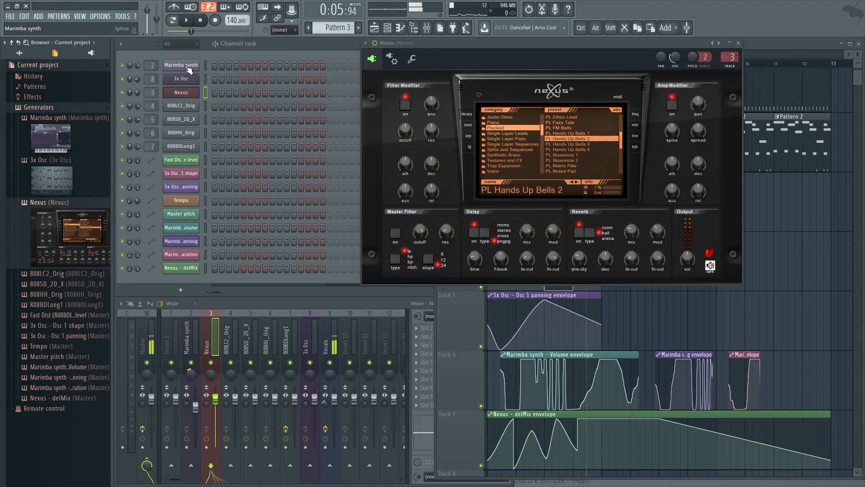
mouse_move(79, 212)
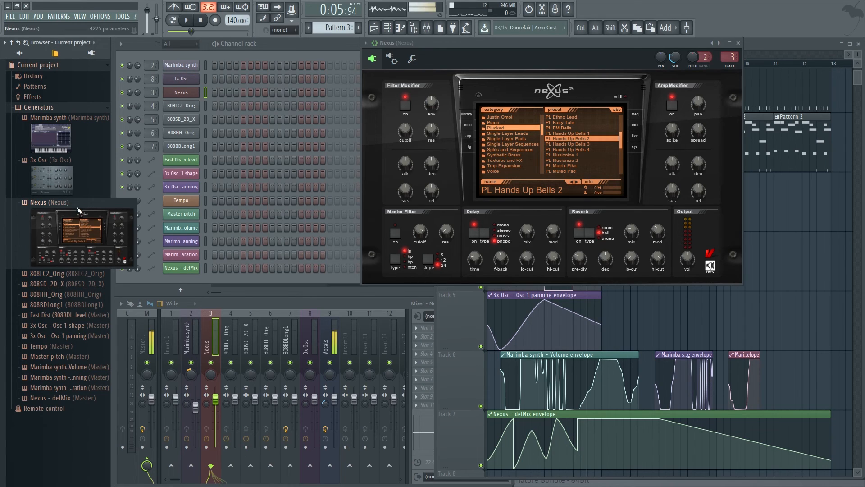
Step: List the Nexus parameters in the Browser, look through them, and turn on the Nexus master filter
left_click(70, 235)
scroll(54, 283, "down", 15)
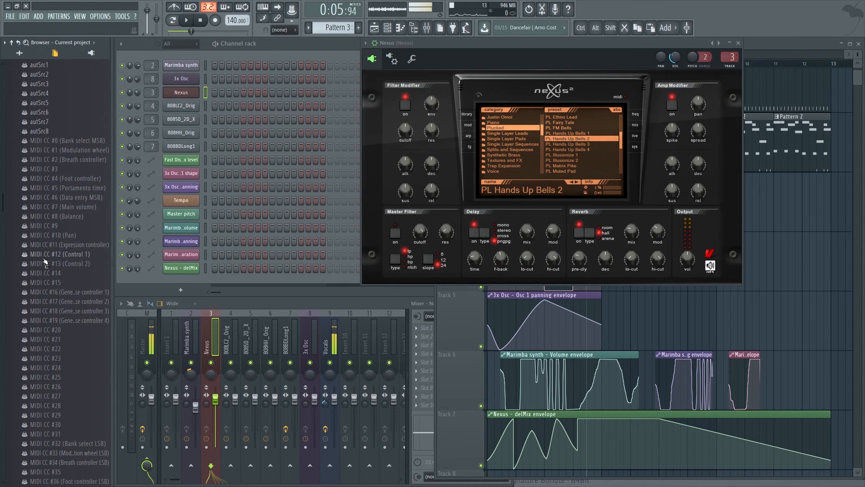
scroll(45, 307, "up", 10)
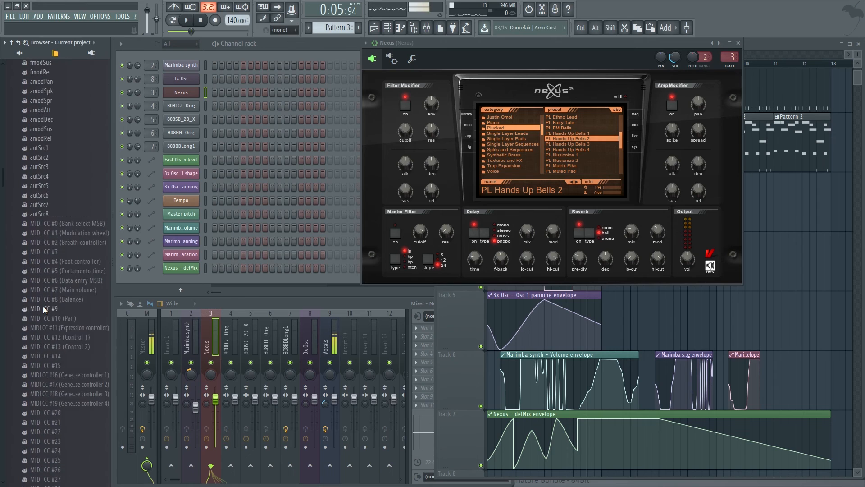
scroll(42, 307, "up", 1)
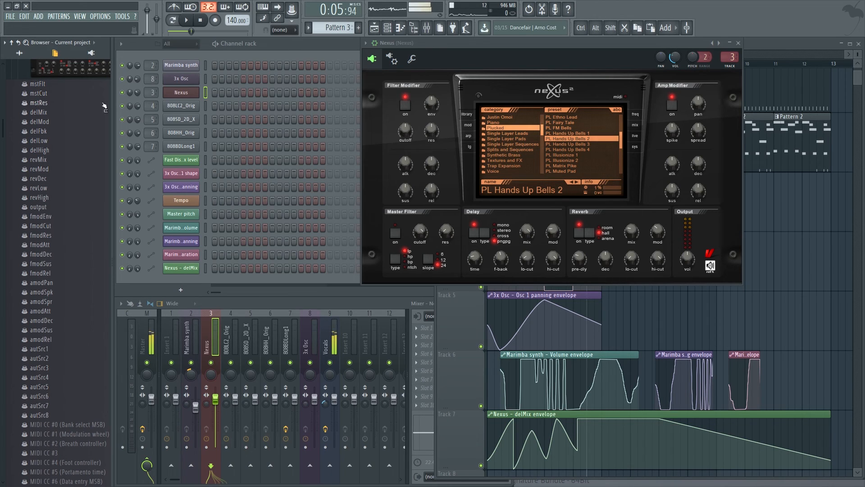
mouse_move(426, 228)
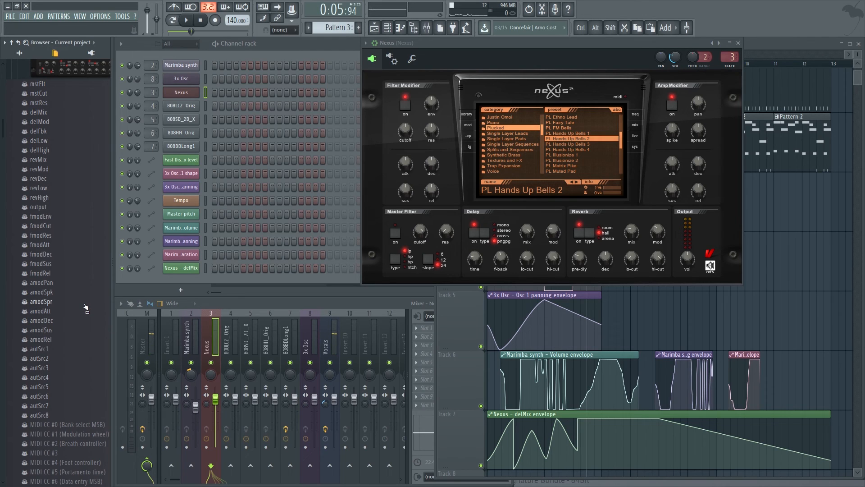
left_click(395, 233)
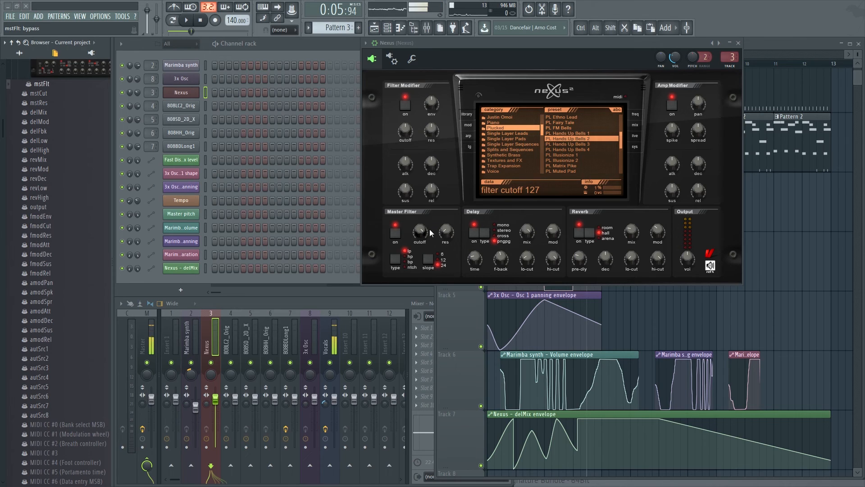
Step: Play the song, isolate the Nexus and Vocals mixer tracks by muting the others, and stop playback
left_click(137, 93)
key("space")
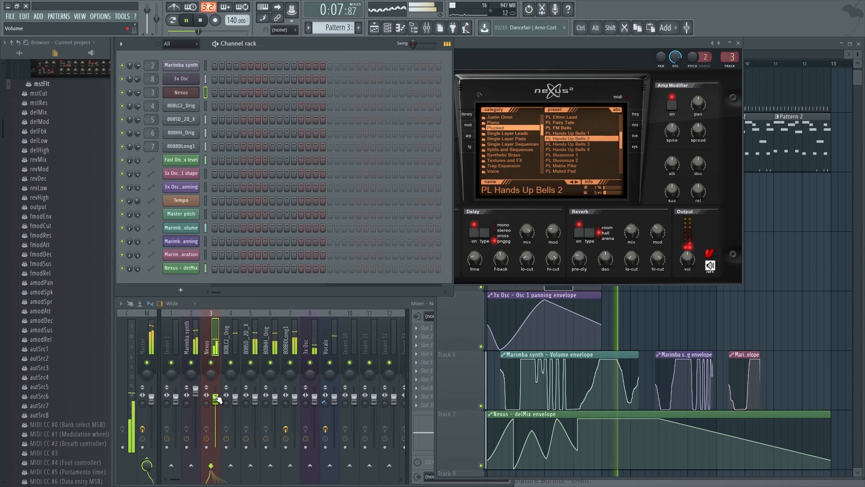
left_click(212, 355)
left_click(325, 367)
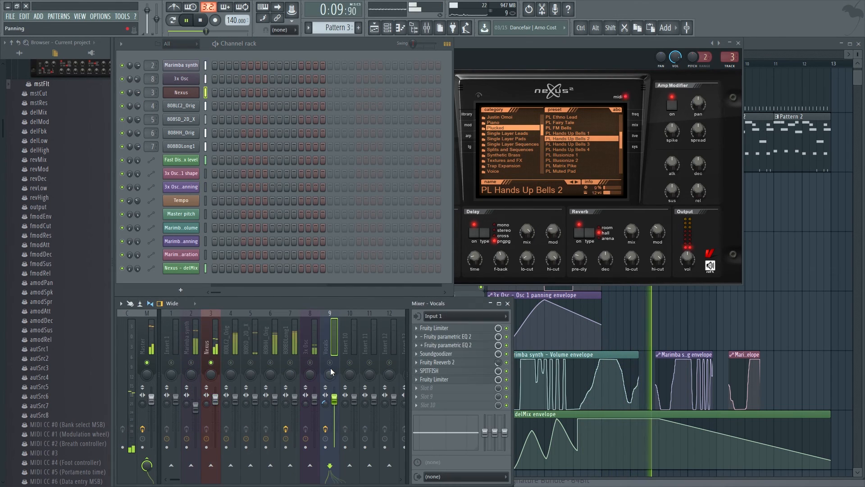
key("space")
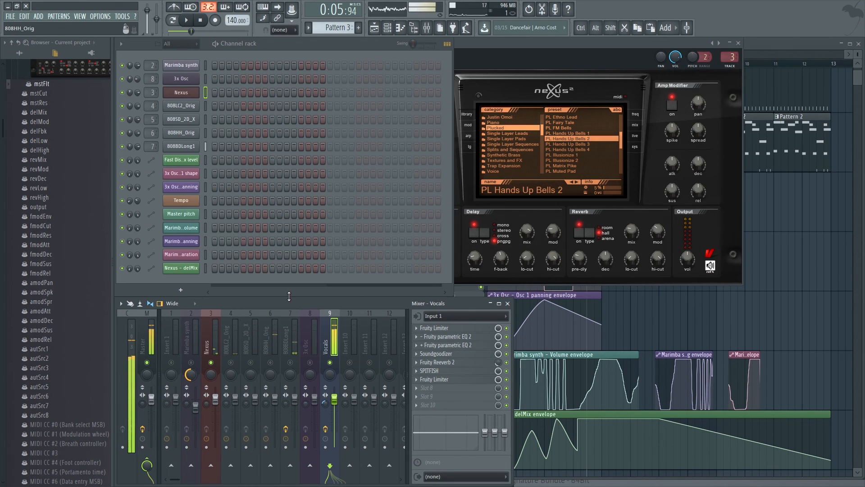
Step: Move the Nexus window clear of the playlist controls, and tweak the master filter cutoff while the song plays
left_click_drag(504, 46, 412, 57)
key("space")
mouse_move(331, 242)
left_mouse_down()
mouse_move(334, 304)
mouse_move(330, 229)
left_mouse_up()
scroll(329, 245, "up", 5)
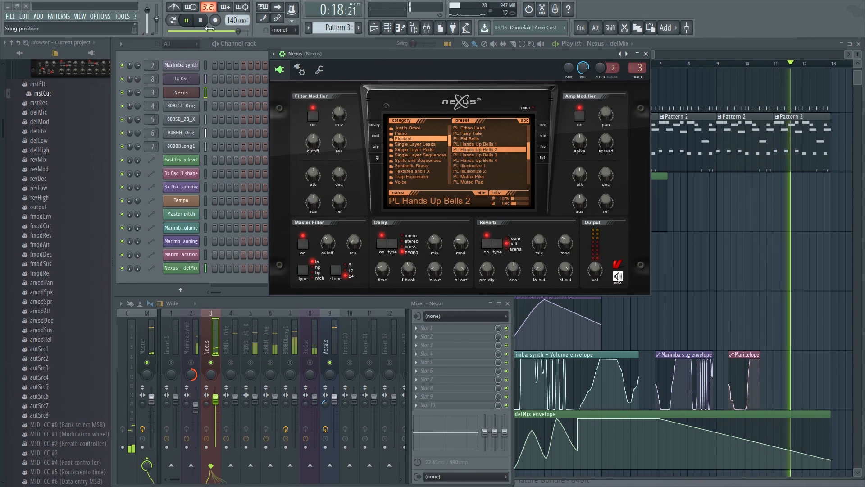
left_click(201, 23)
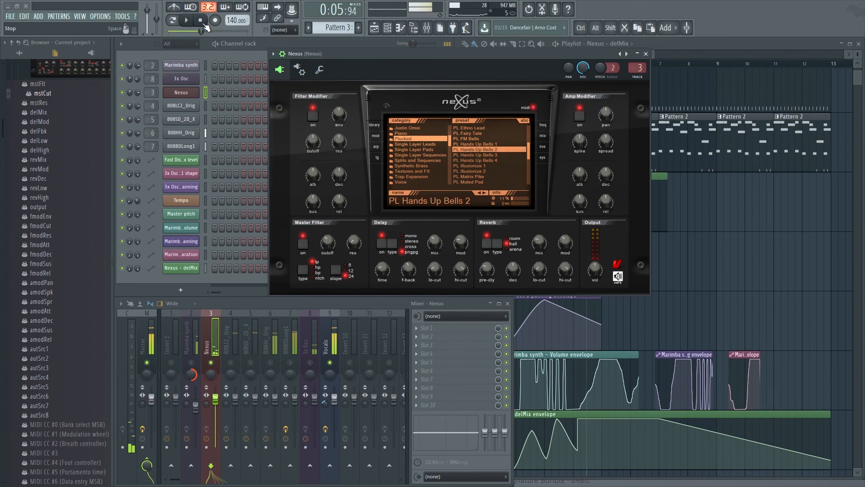
Step: Create an automation clip for Nexus mstCut and shape it to dip to minimum near bar 2 and curve back to maximum before bar 5
right_click(46, 95)
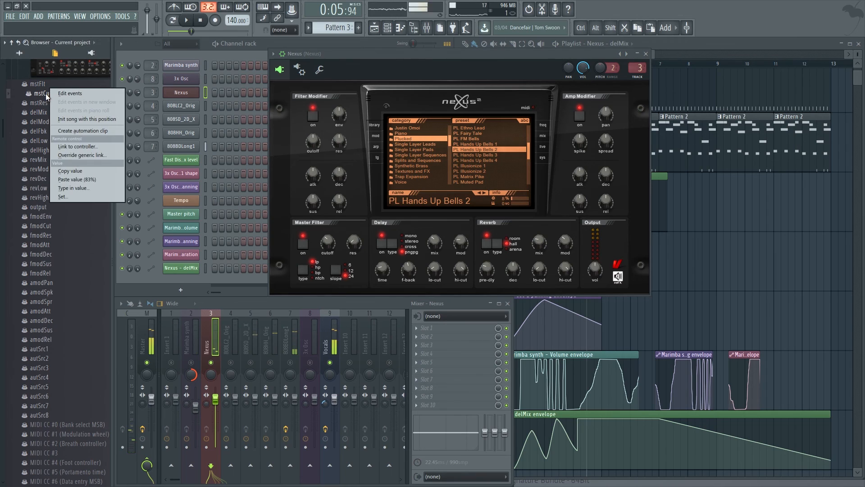
left_click(100, 131)
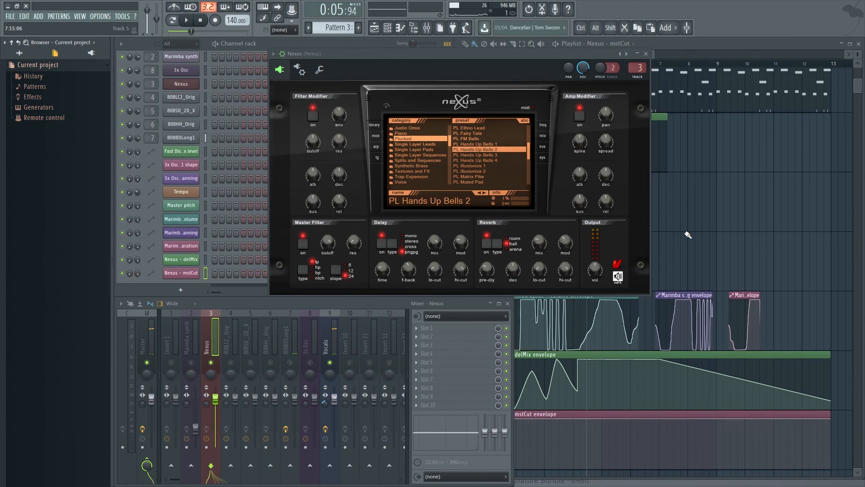
left_click(539, 451)
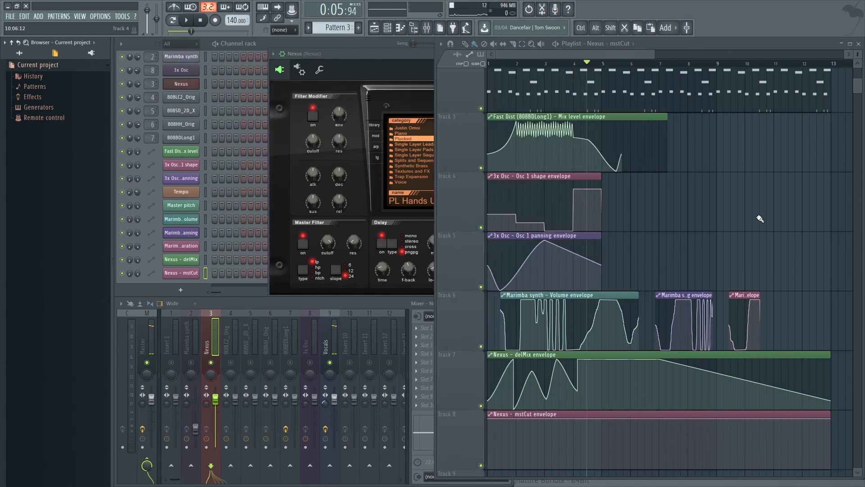
left_click_drag(530, 432, 517, 483)
left_click_drag(586, 458, 593, 412)
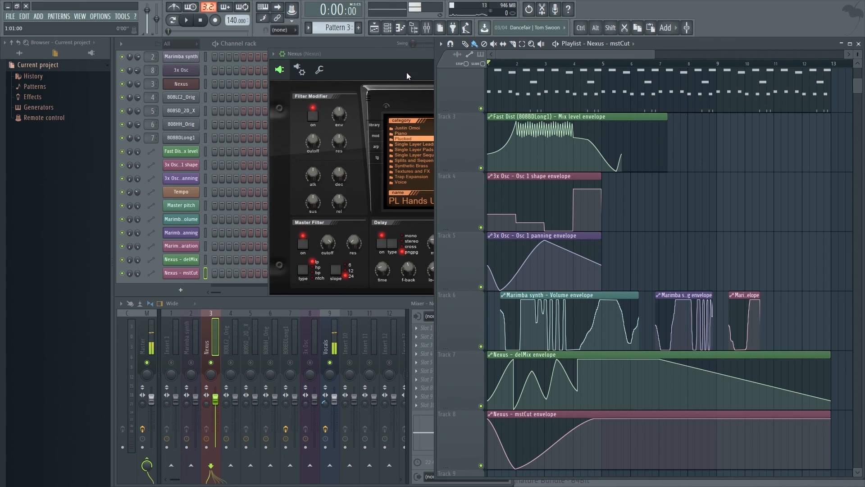
Step: Bring the Nexus window forward and play the song from the start to check the master filter cutoff automation
left_click(404, 55)
key("space")
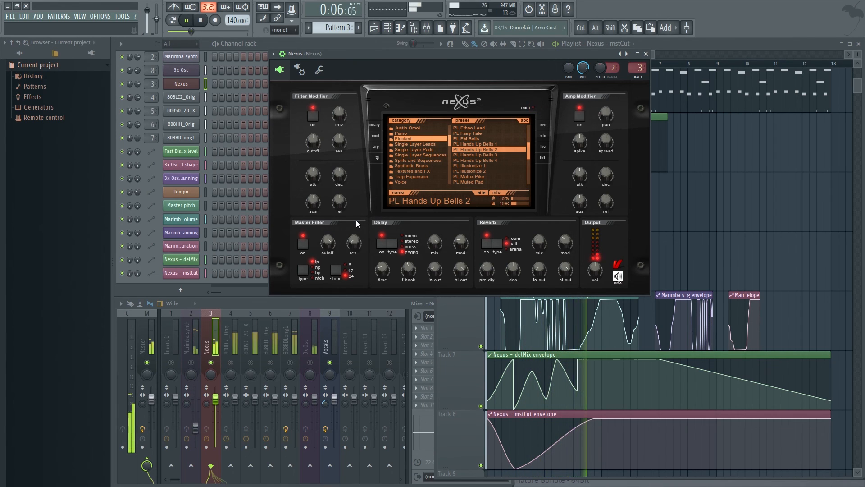
key("space")
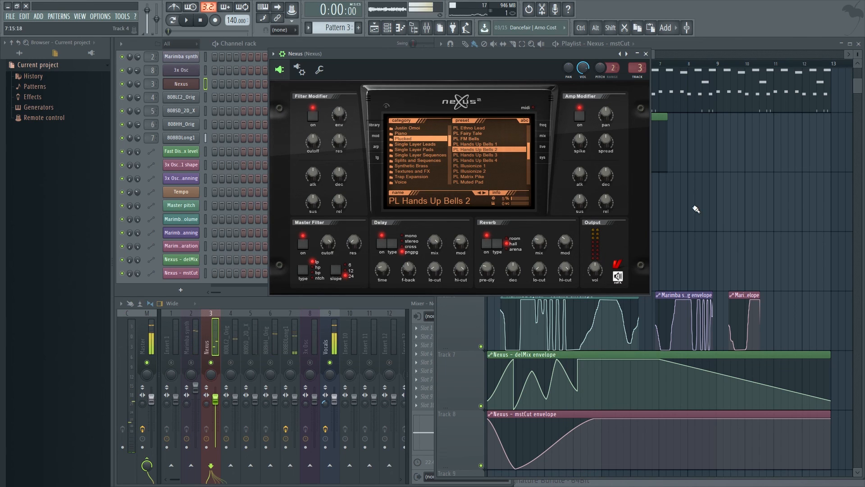
Step: Examine the automatable parameters of Nexus, 3x Osc and Marimba synth among the current project's generators
left_click(25, 108)
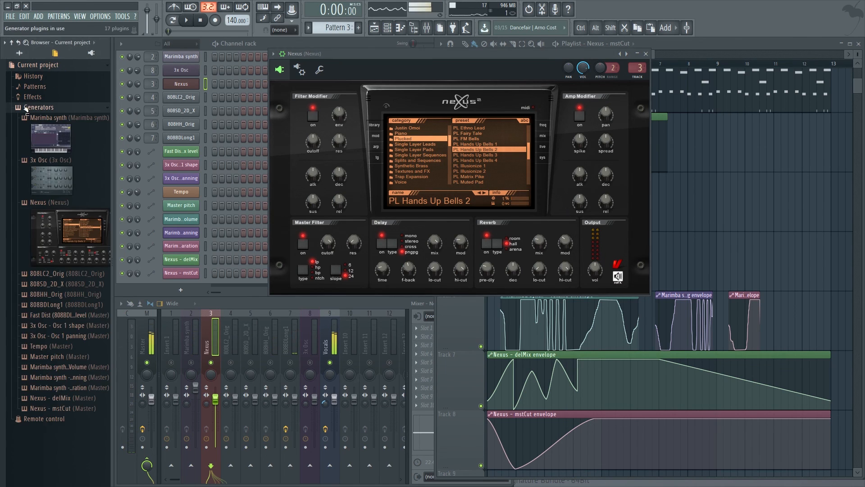
left_click(53, 242)
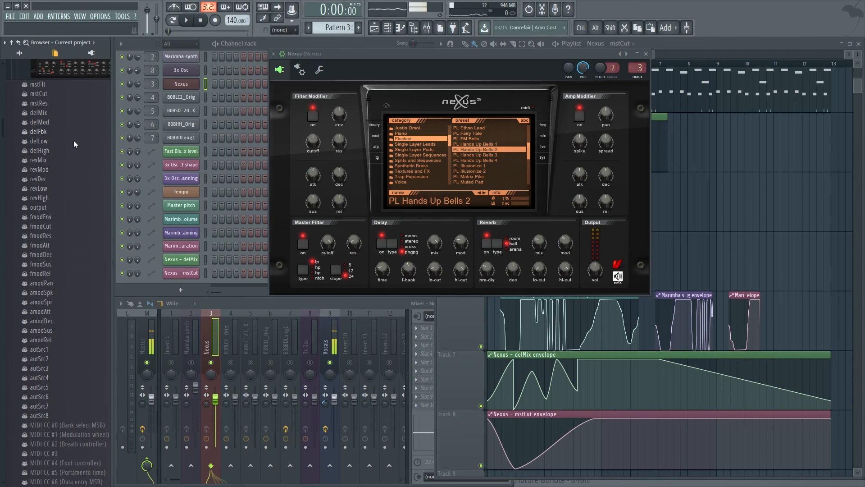
scroll(68, 189, "up", 2)
left_click(70, 180)
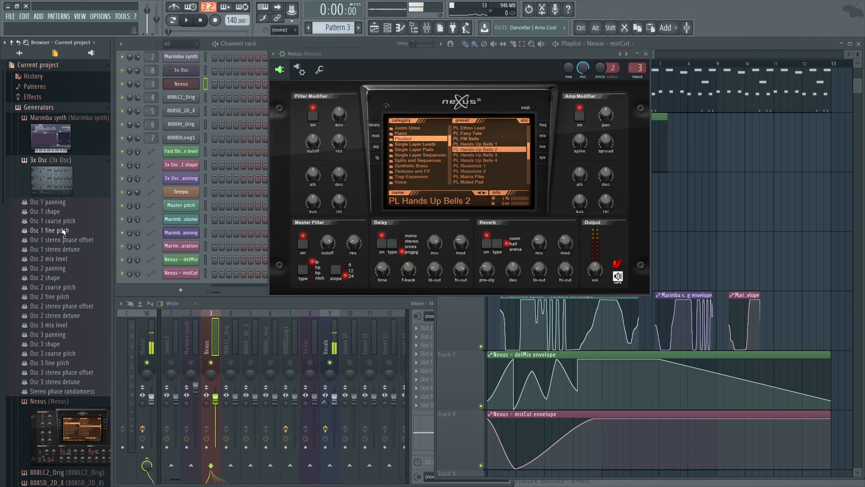
left_click(70, 145)
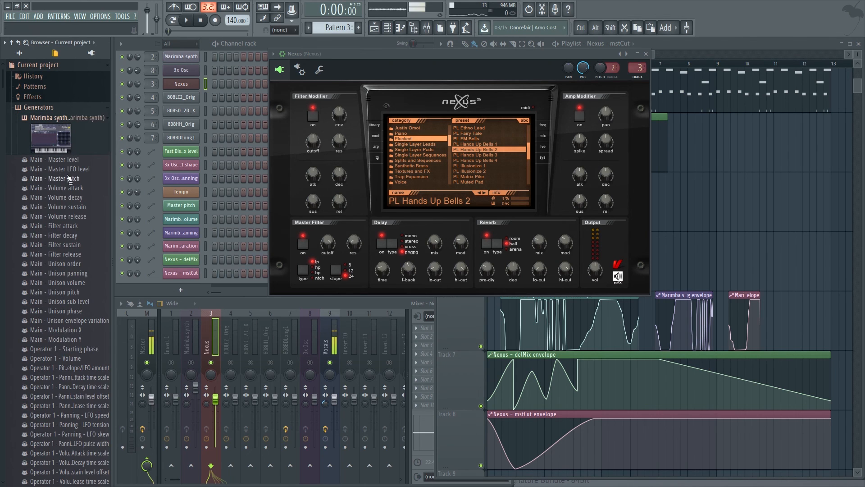
scroll(68, 210, "down", 12)
scroll(68, 210, "down", 15)
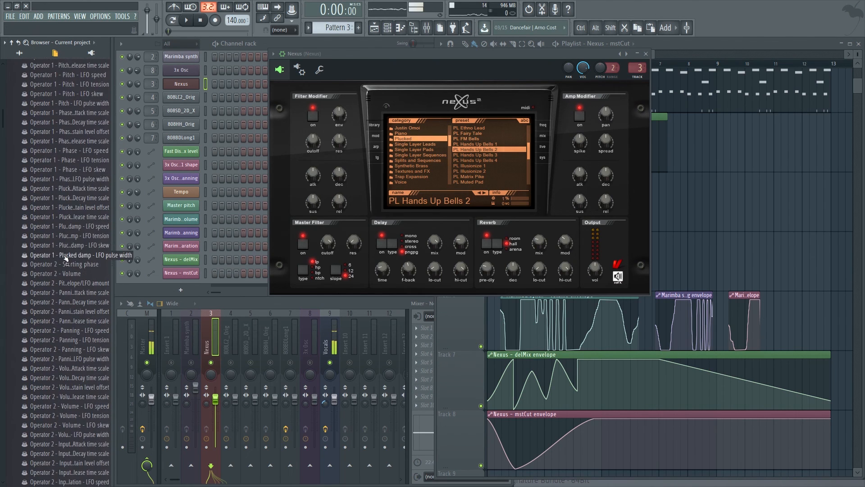
scroll(65, 258, "down", 15)
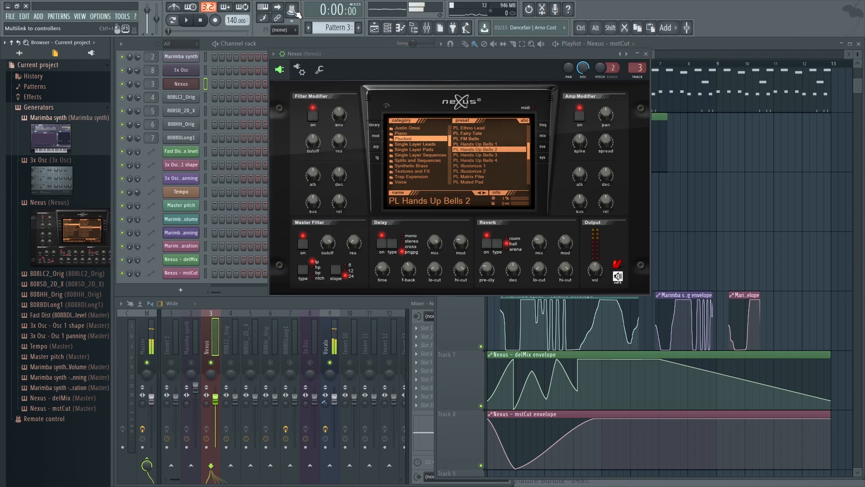
Step: Collapse the Generators list, hide the Browser, and select the Master mixer track
left_click(279, 56)
left_click(296, 12)
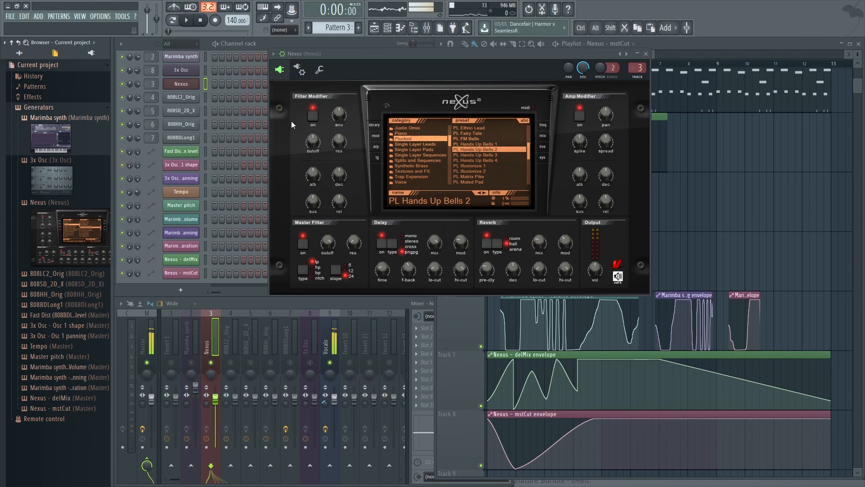
left_click(53, 108)
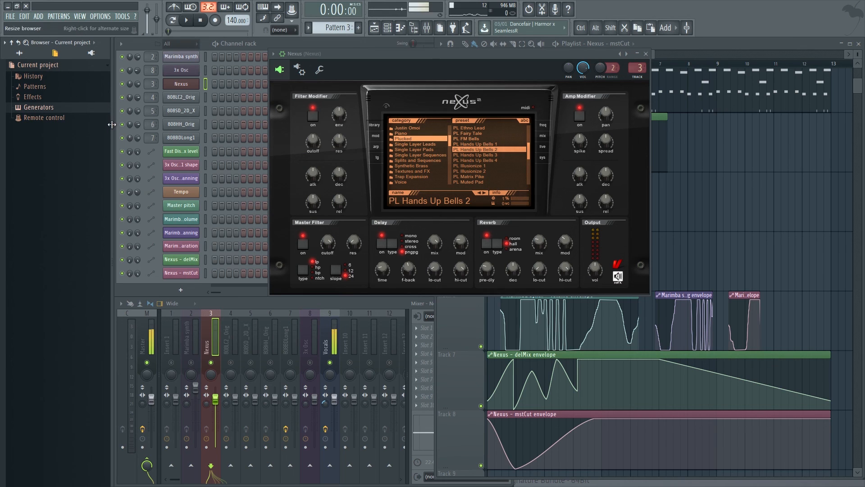
left_click_drag(109, 127, 9, 131)
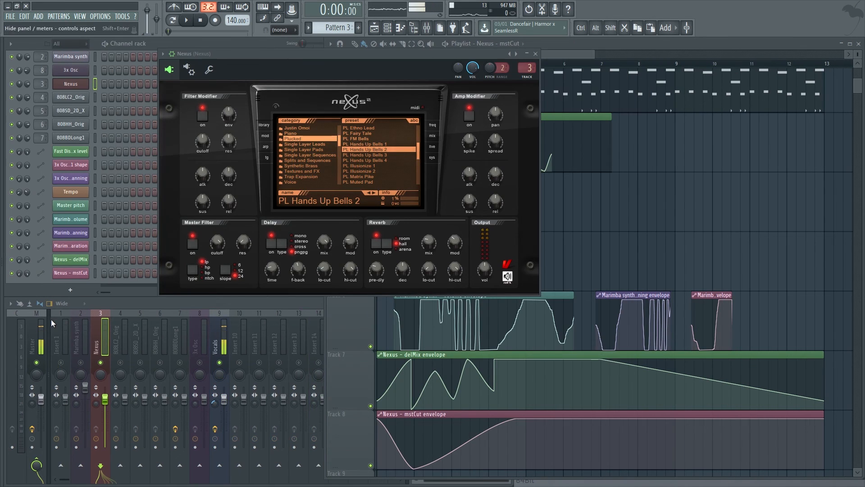
left_click(32, 347)
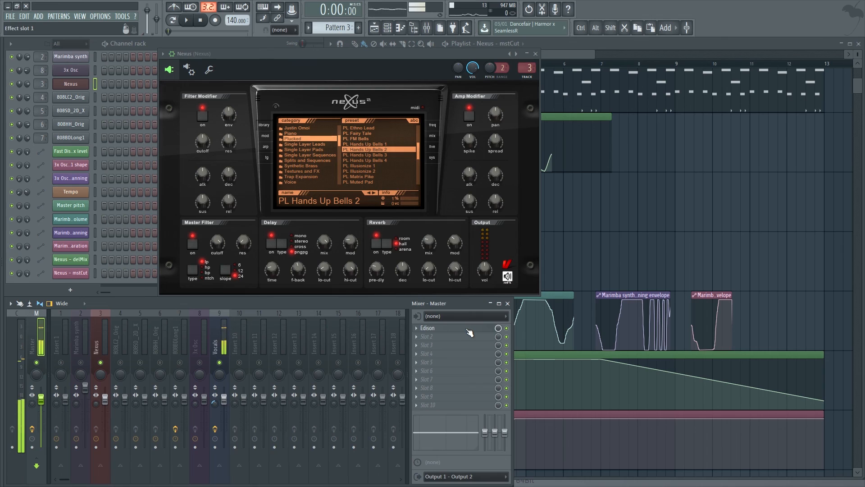